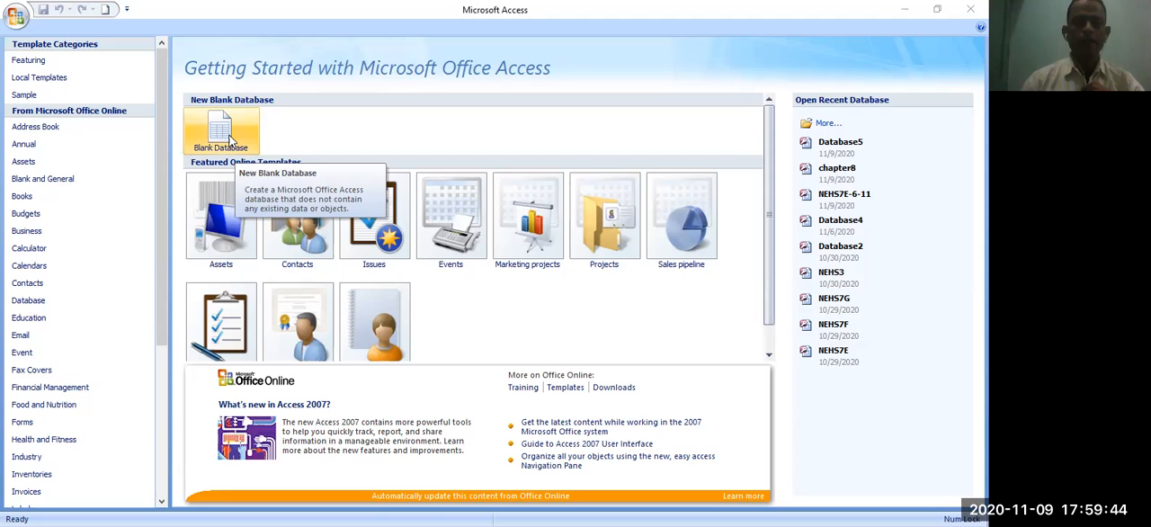
- Create a new blank database with the file name studentdata
left_click(229, 141)
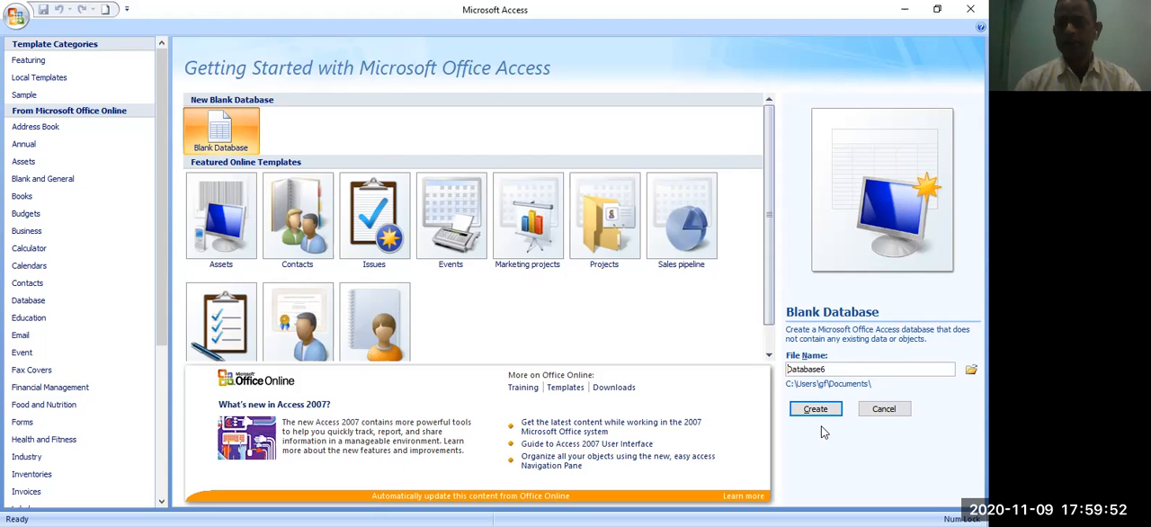
left_click(836, 368)
double_click(836, 369)
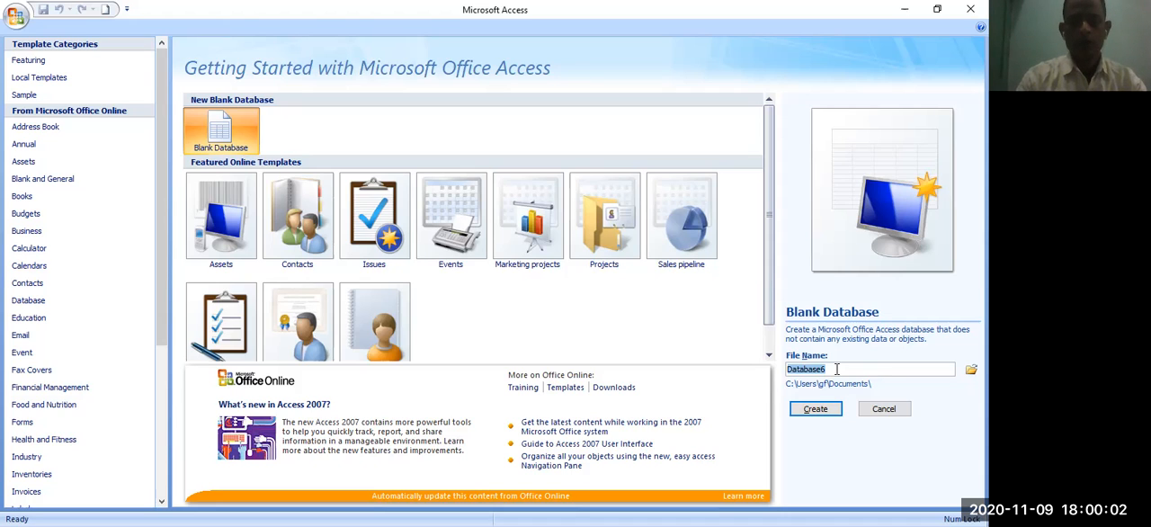
type("data")
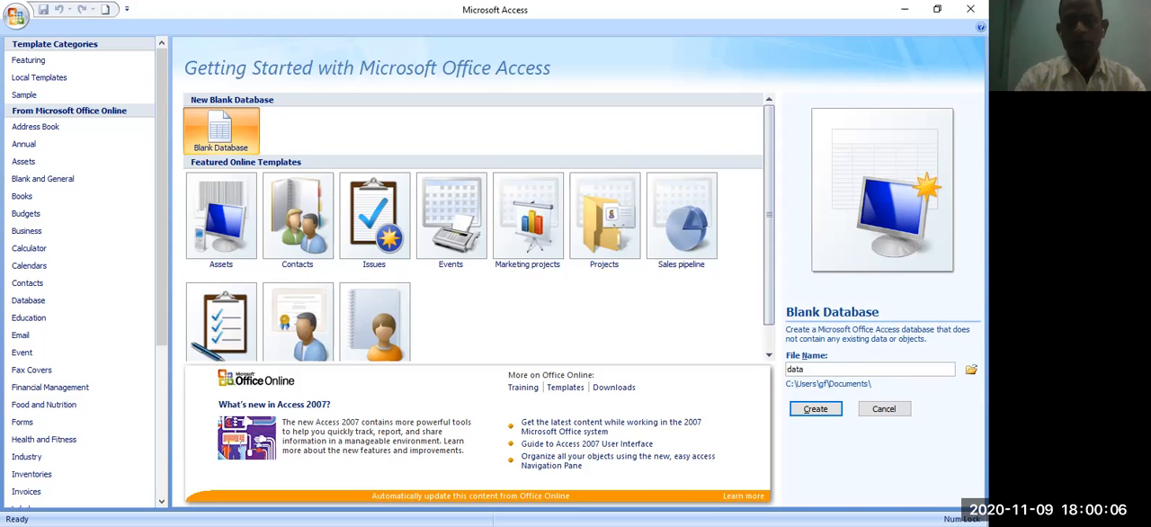
key("BackSpace")
key("BackSpace")
key("BackSpace")
key("BackSpace")
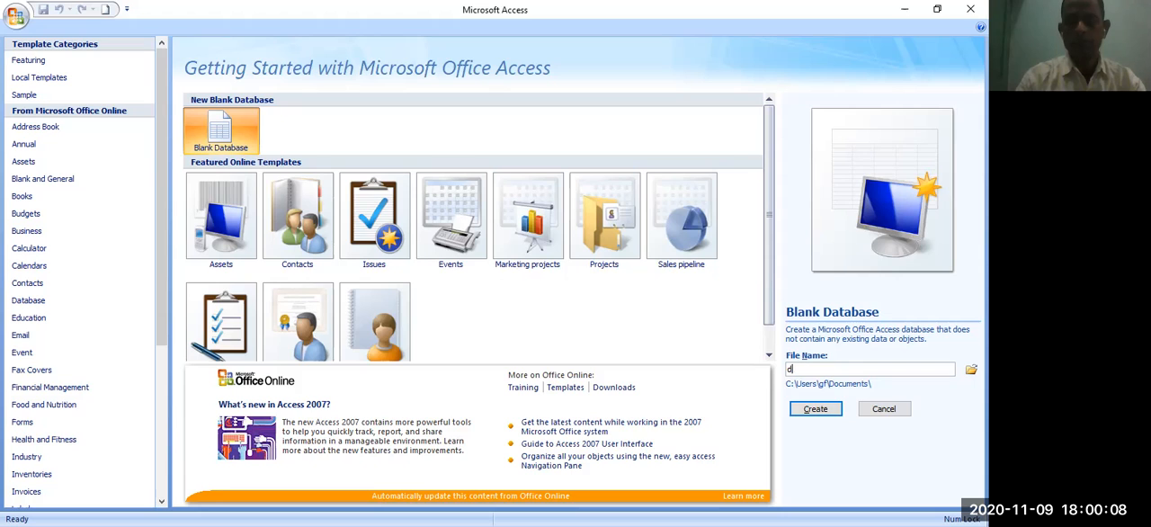
type("student")
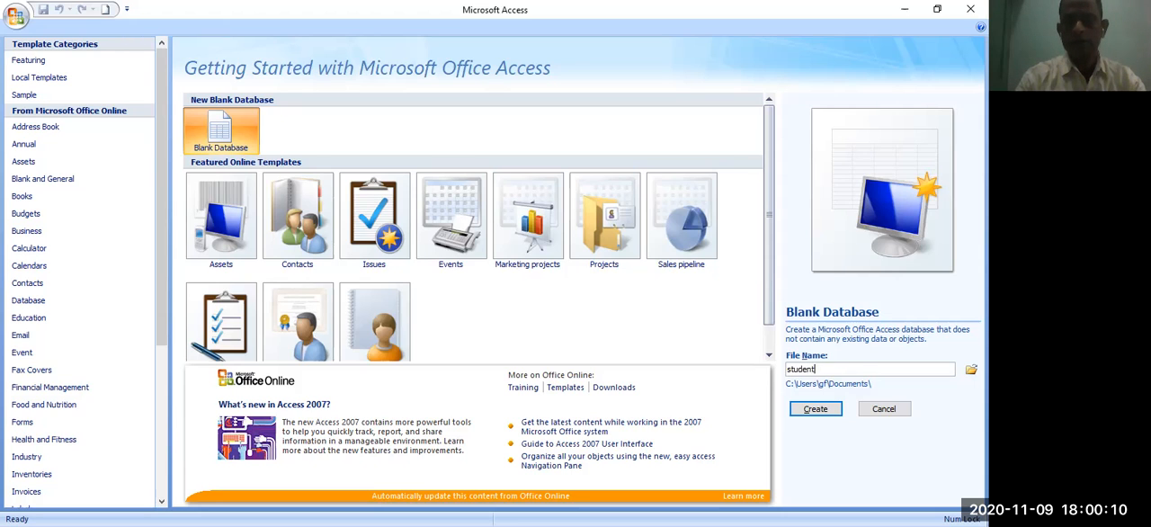
type("data")
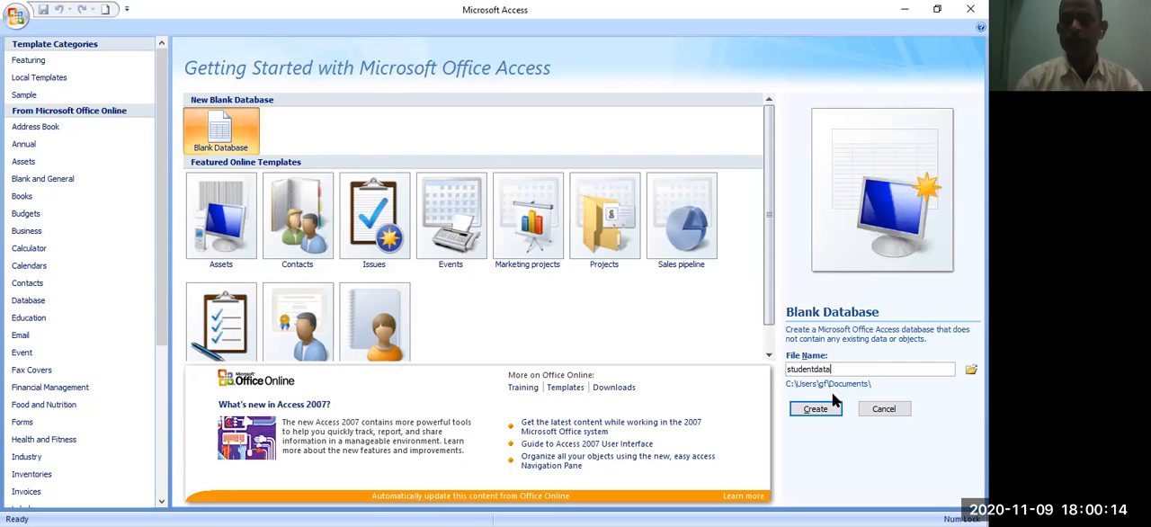
left_click(815, 410)
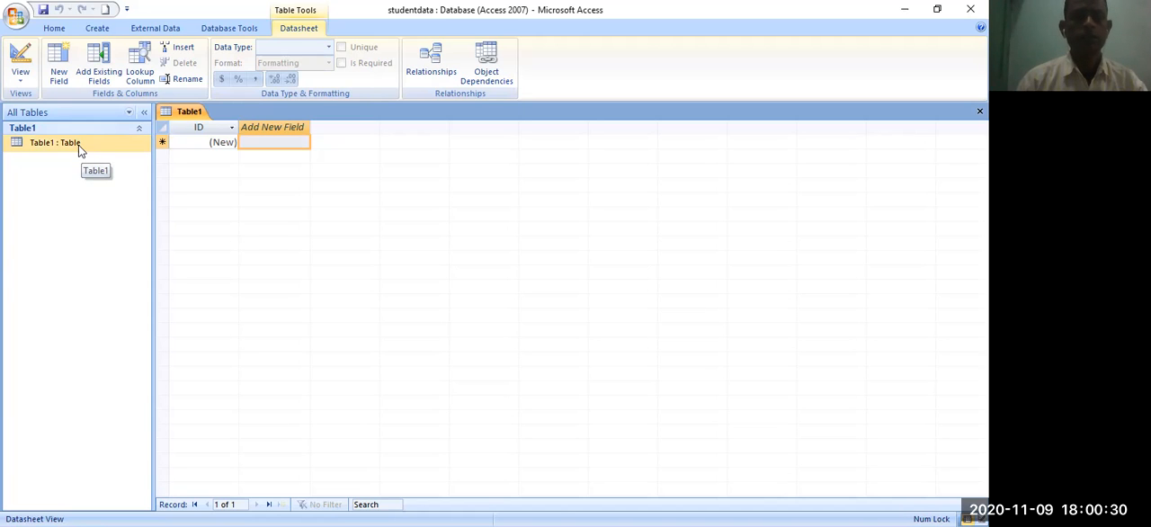
- Switch the new table to Design View, saving it under the table name info
left_click(20, 76)
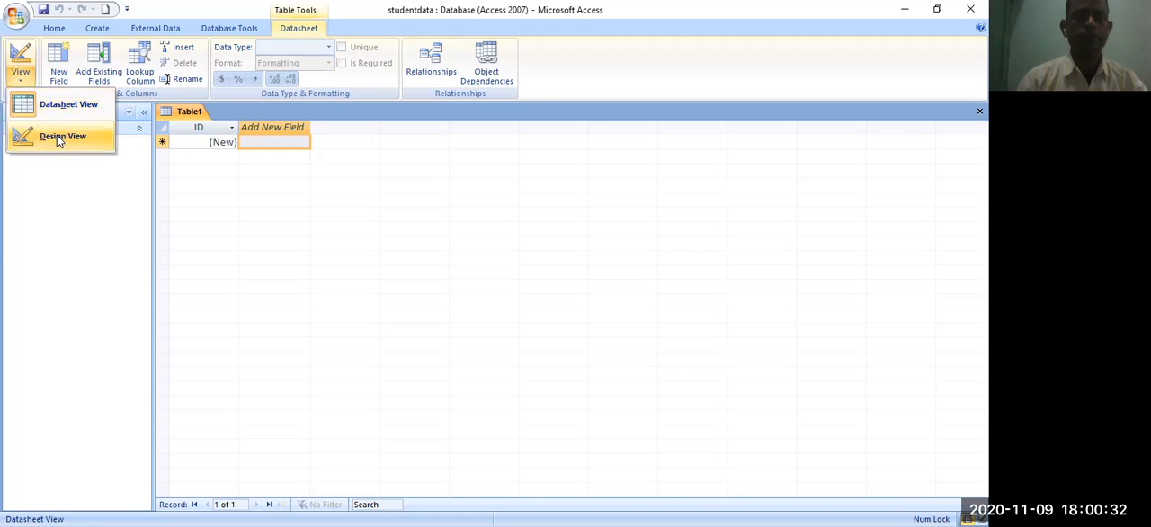
left_click(56, 136)
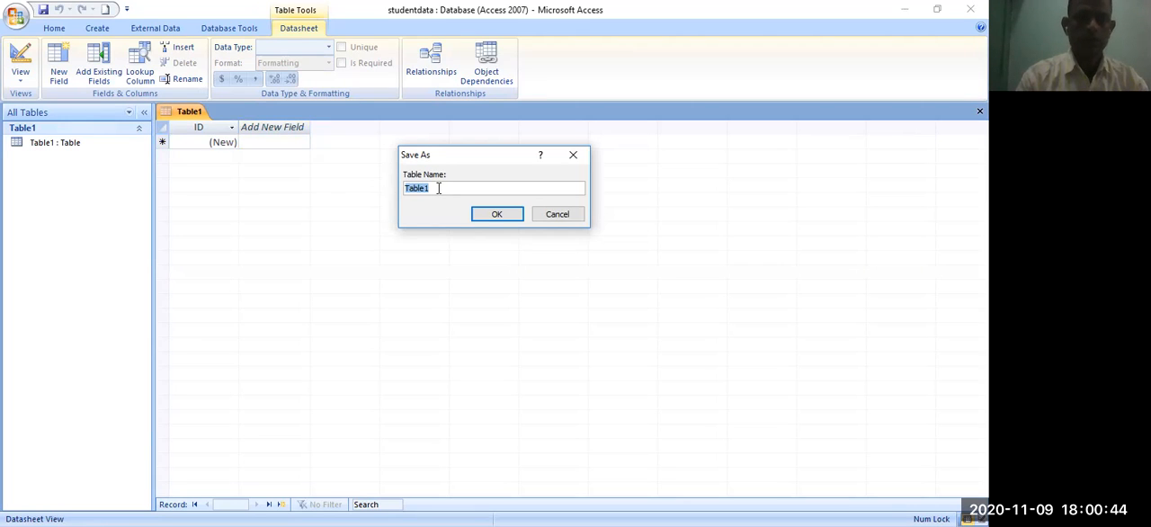
type("in")
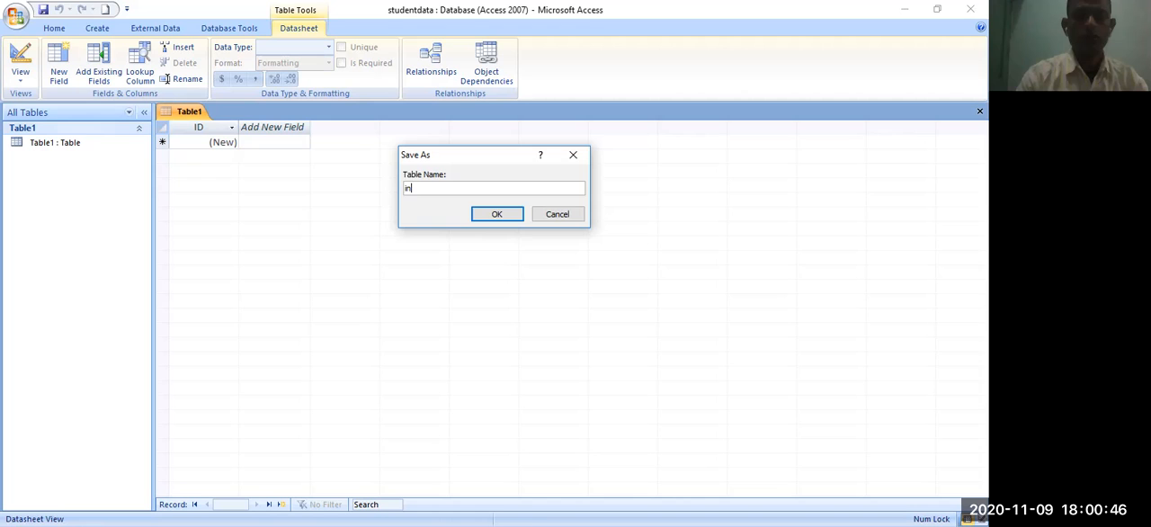
type("fo")
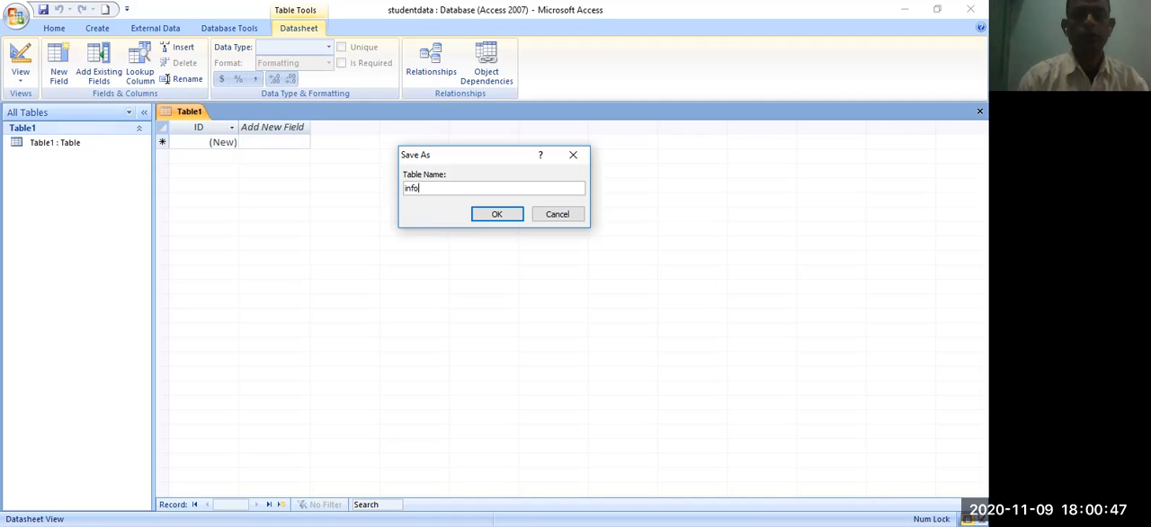
left_click(496, 217)
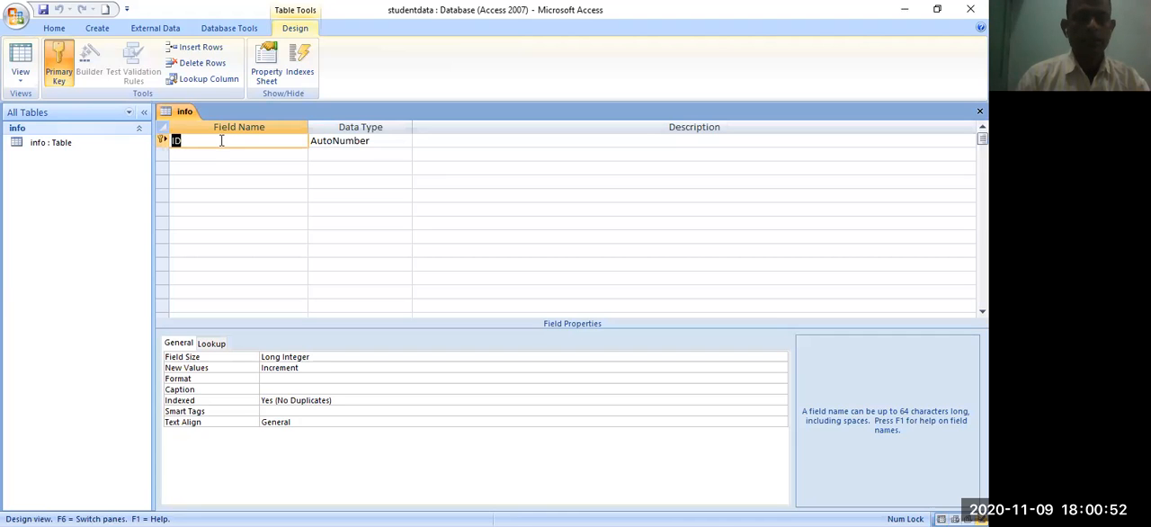
- Rename the ID primary key field to rollno and set its data type to Number
type("rollno")
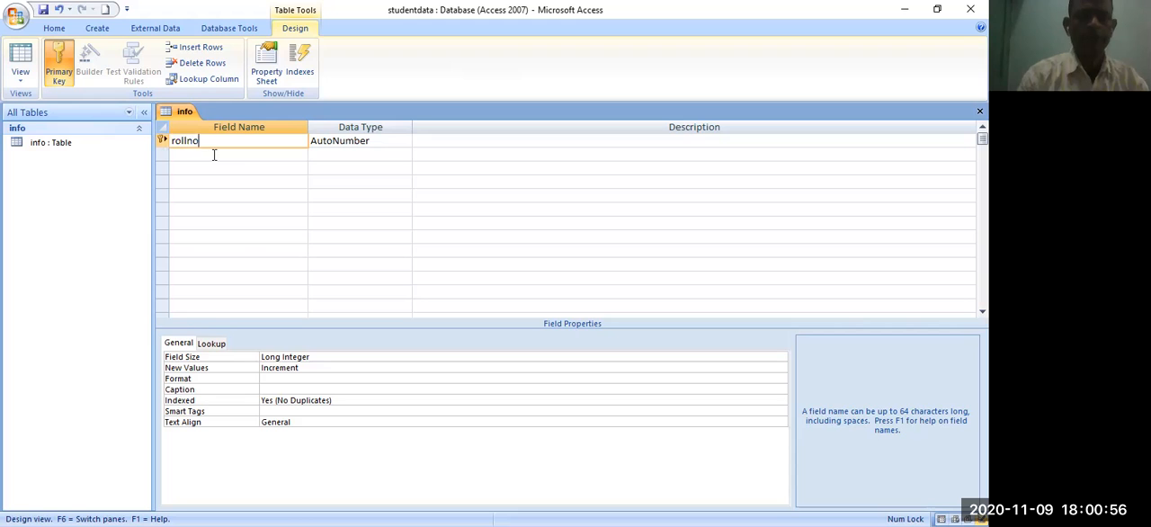
left_click(366, 144)
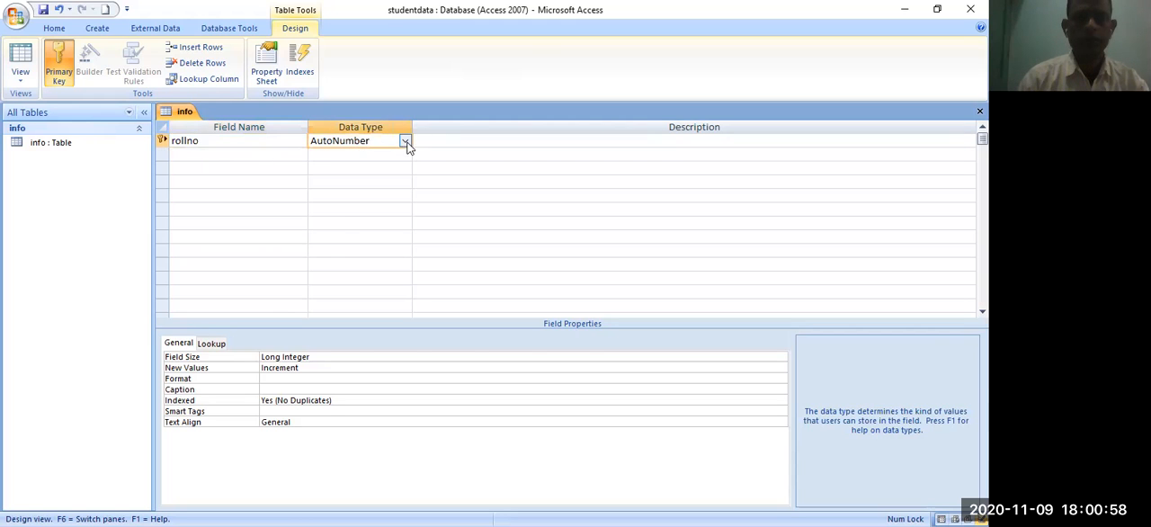
left_click(406, 141)
left_click(395, 182)
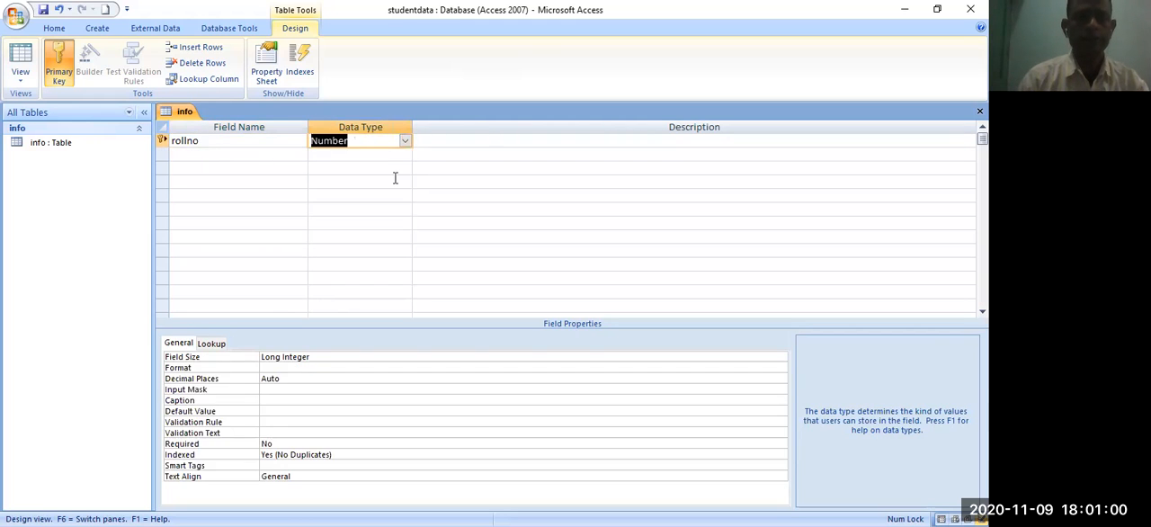
- Add a second field named student_name with the Text data type below rollno
left_click(231, 156)
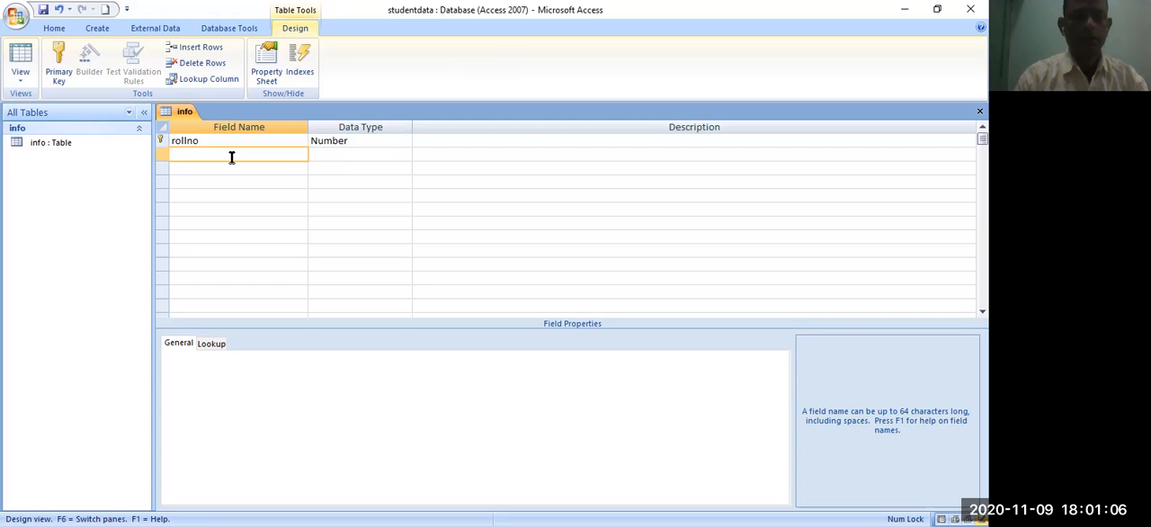
type("st")
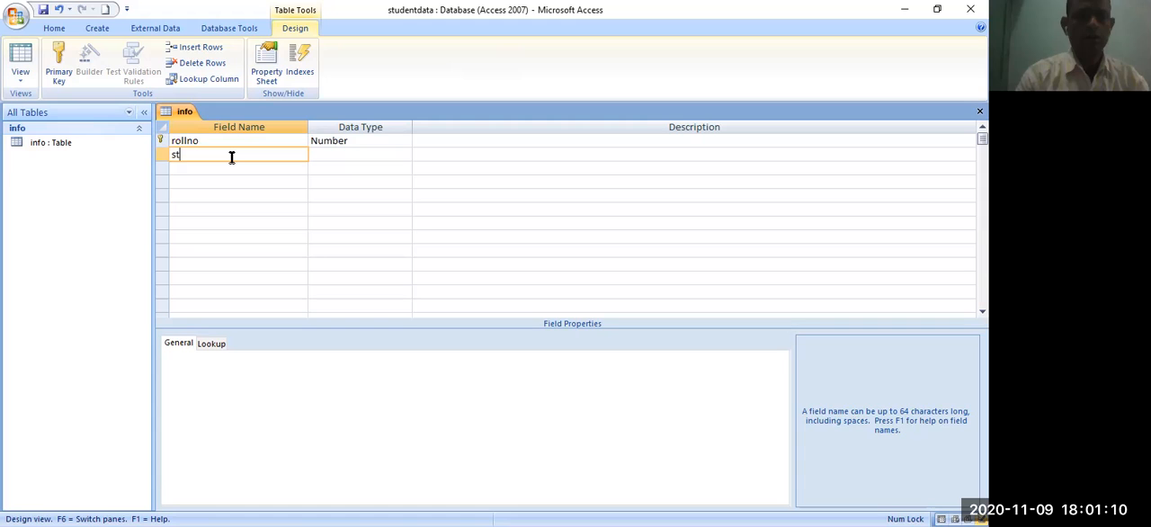
type("udent_name")
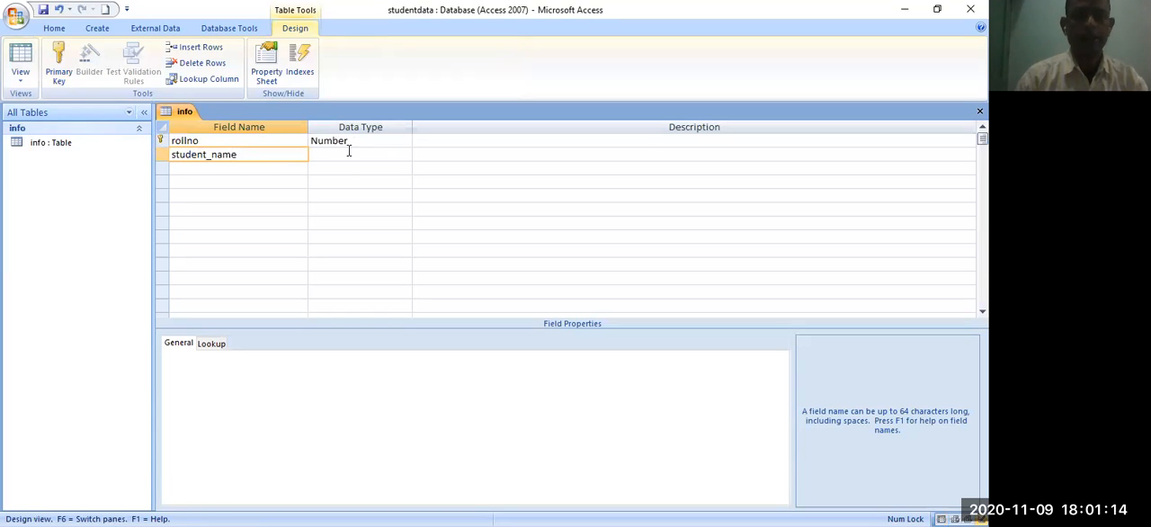
left_click(354, 153)
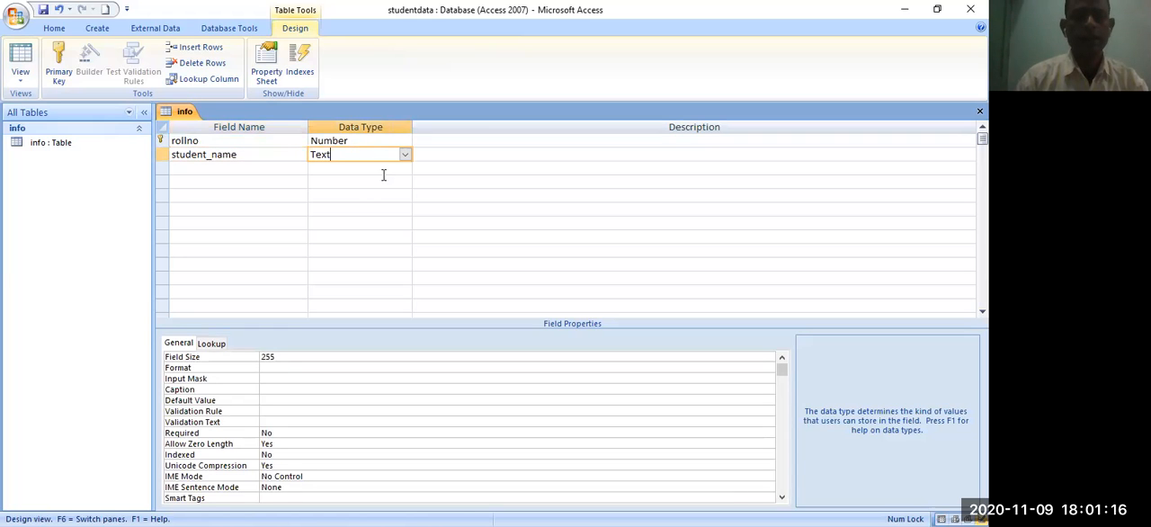
left_click(207, 174)
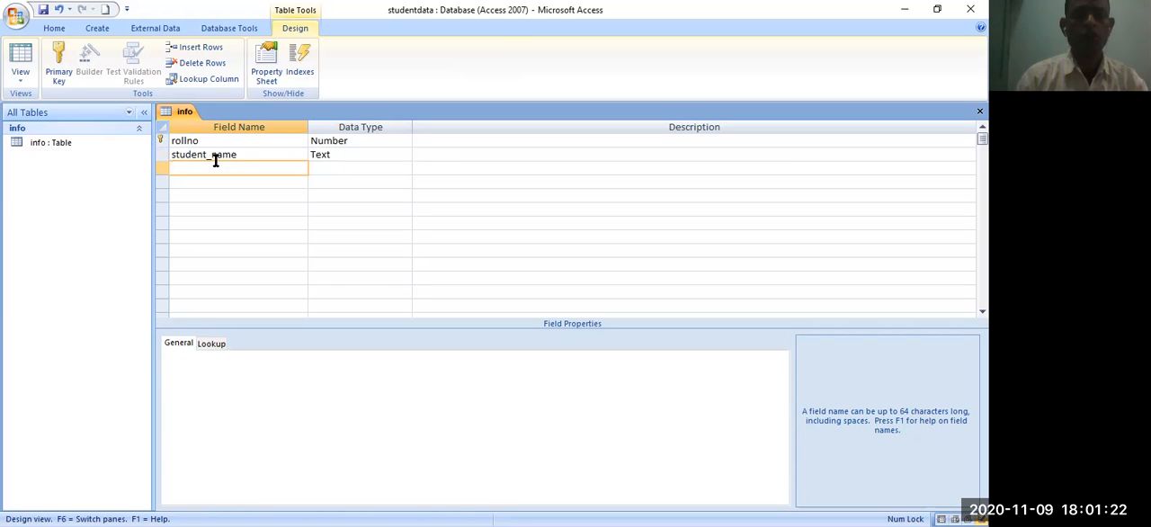
left_click(448, 193)
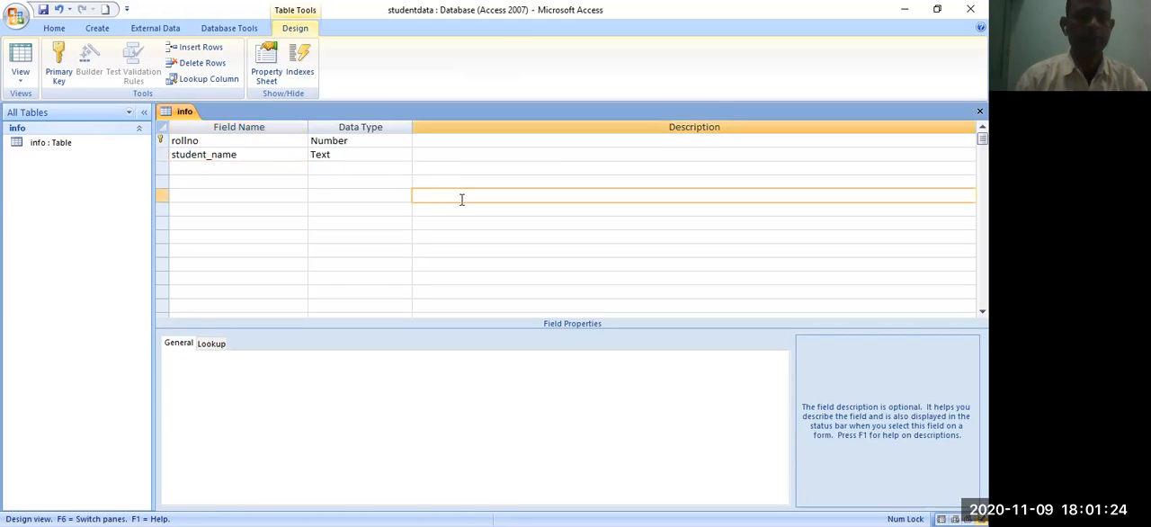
- Save the info table's design and open the table in Datasheet View
left_click(20, 80)
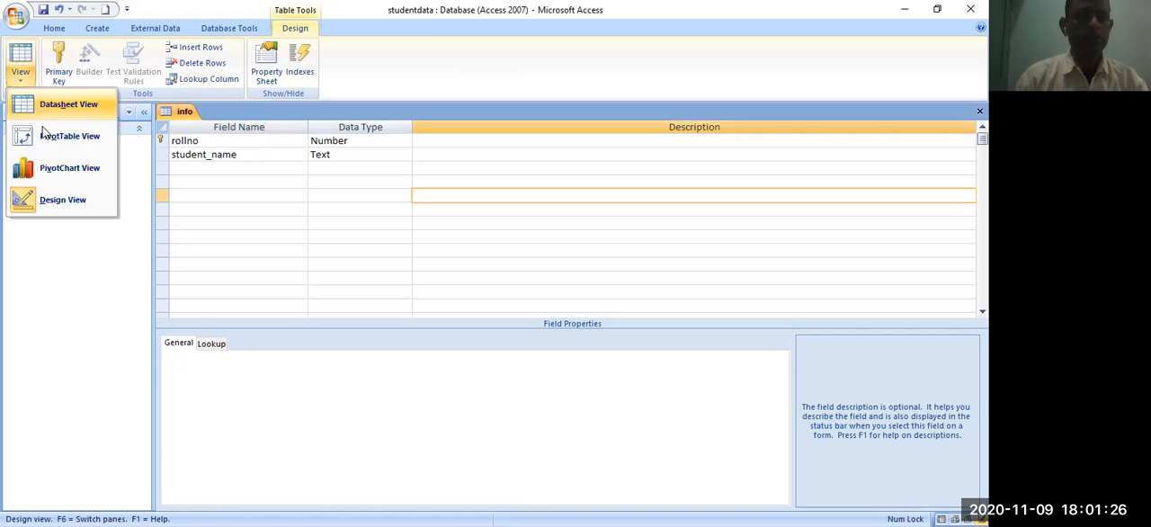
left_click(287, 212)
left_click(45, 12)
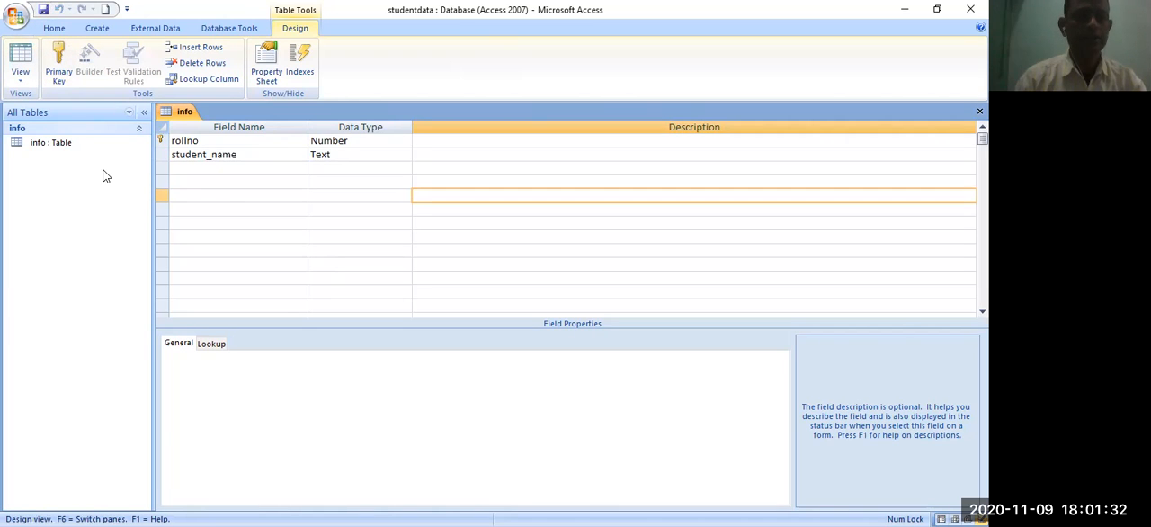
left_click(60, 141)
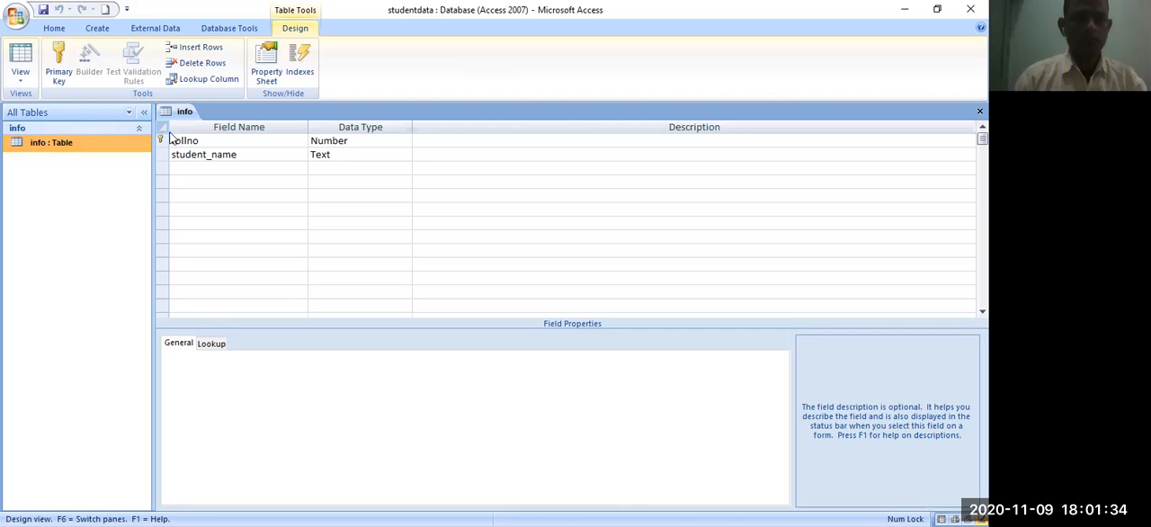
double_click(50, 142)
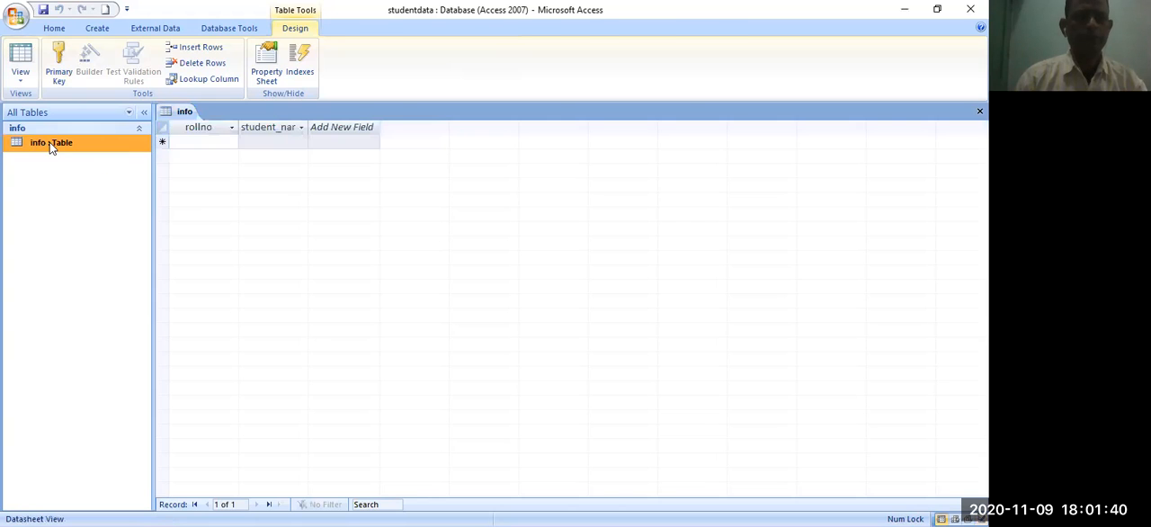
- Enter the first record in the info table with rollno 1 and the student's name
left_click(270, 142)
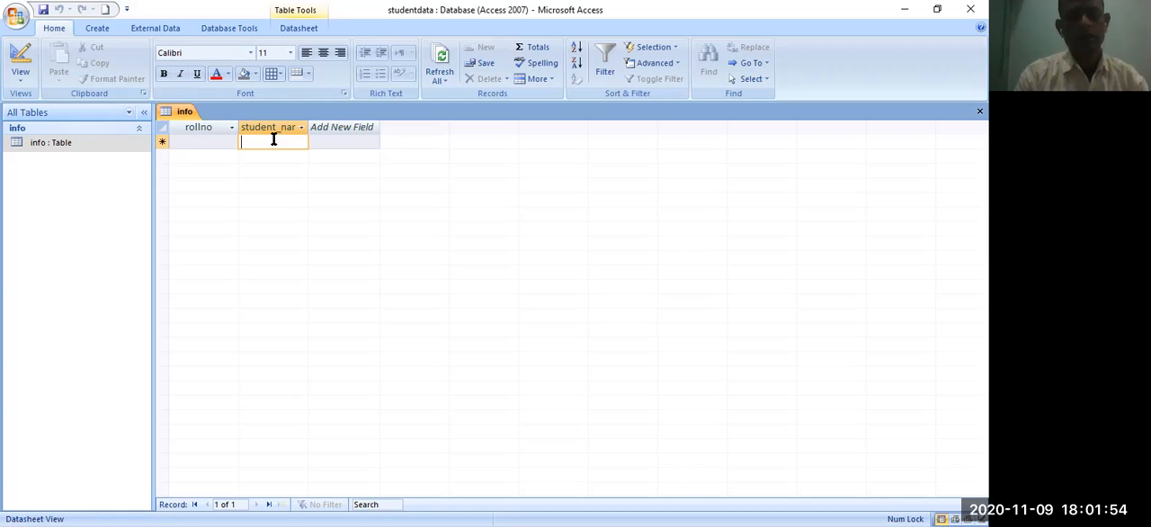
type("a")
key("BackSpace")
type("Aman")
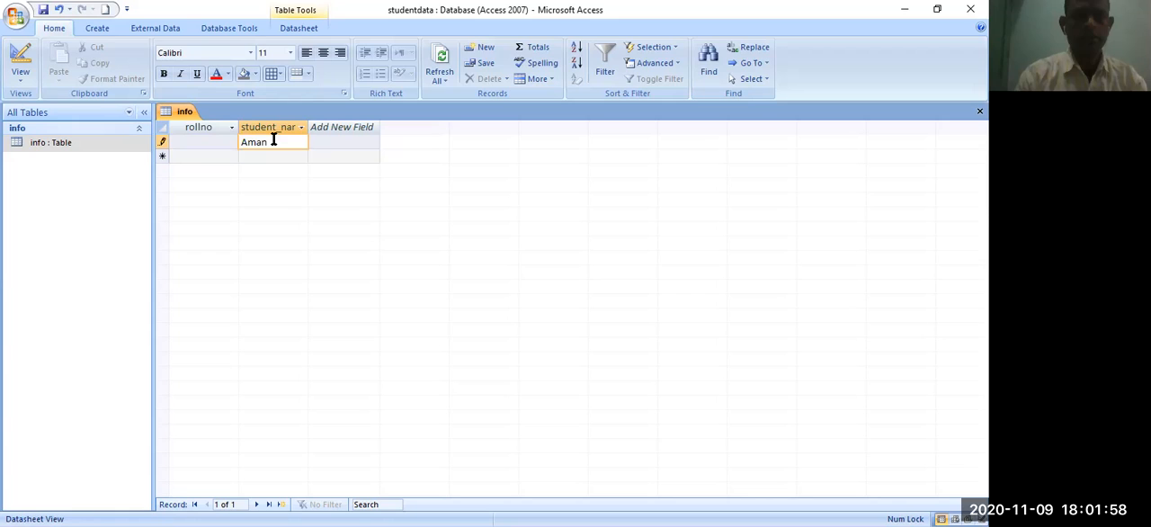
left_click(350, 207)
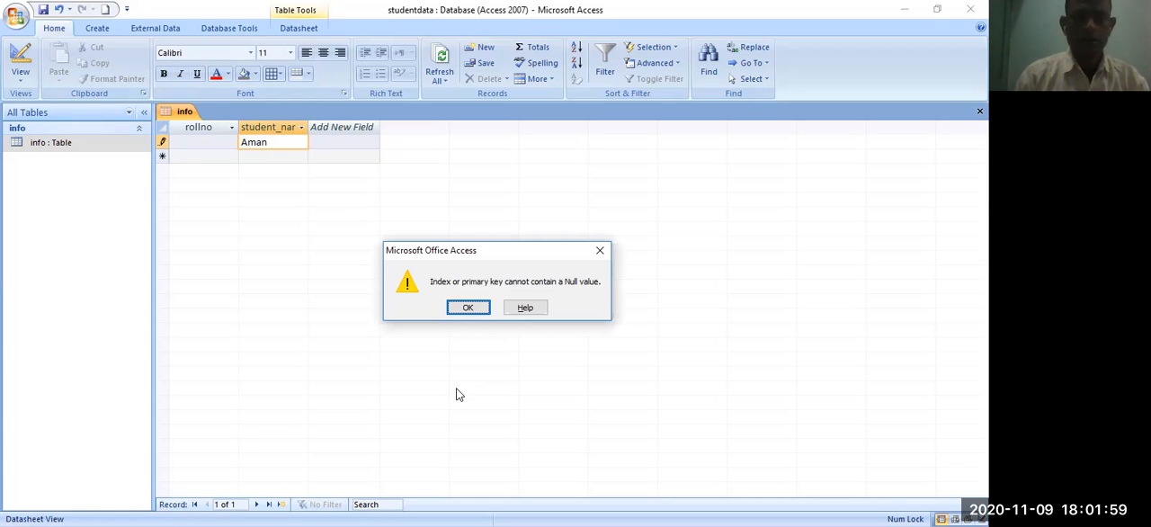
left_click(479, 311)
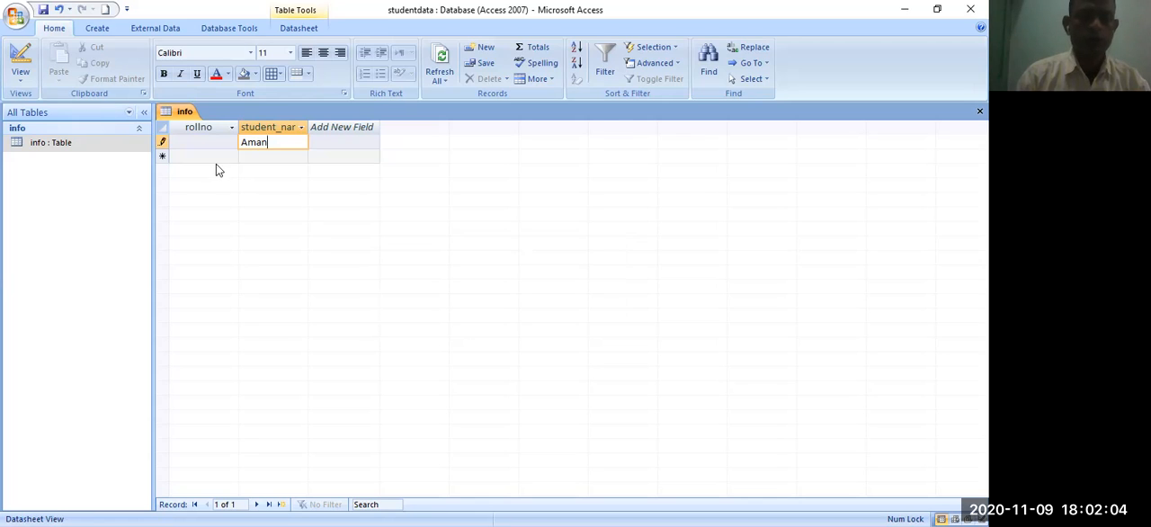
left_click(216, 141)
type("1")
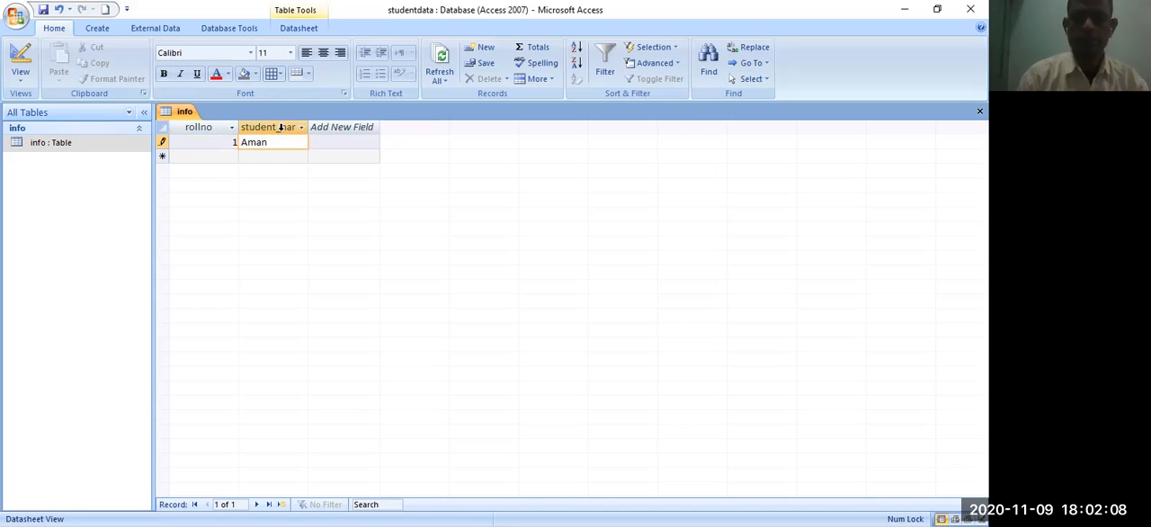
key("Down")
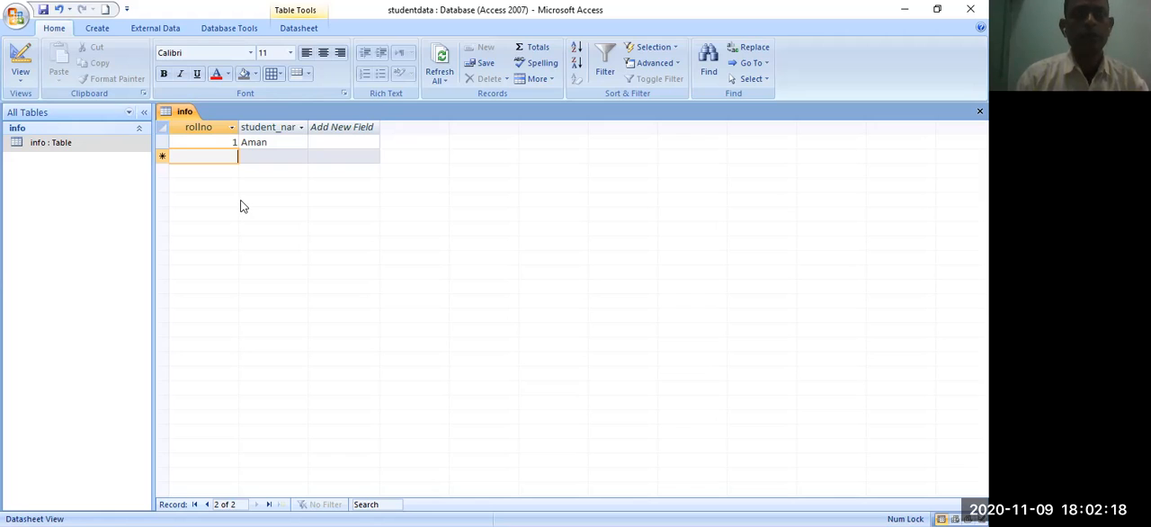
left_click(217, 141)
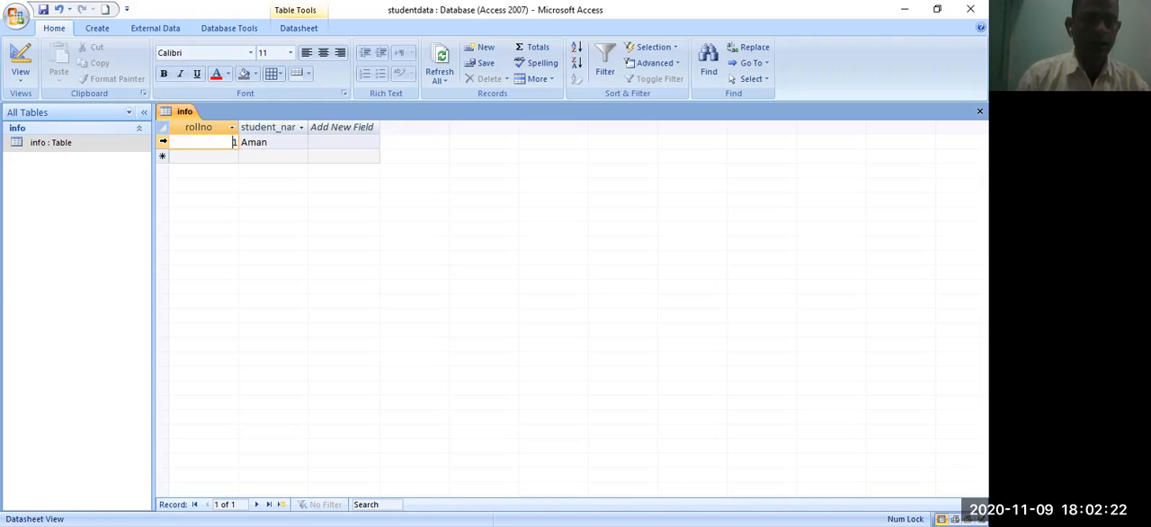
left_click(162, 142)
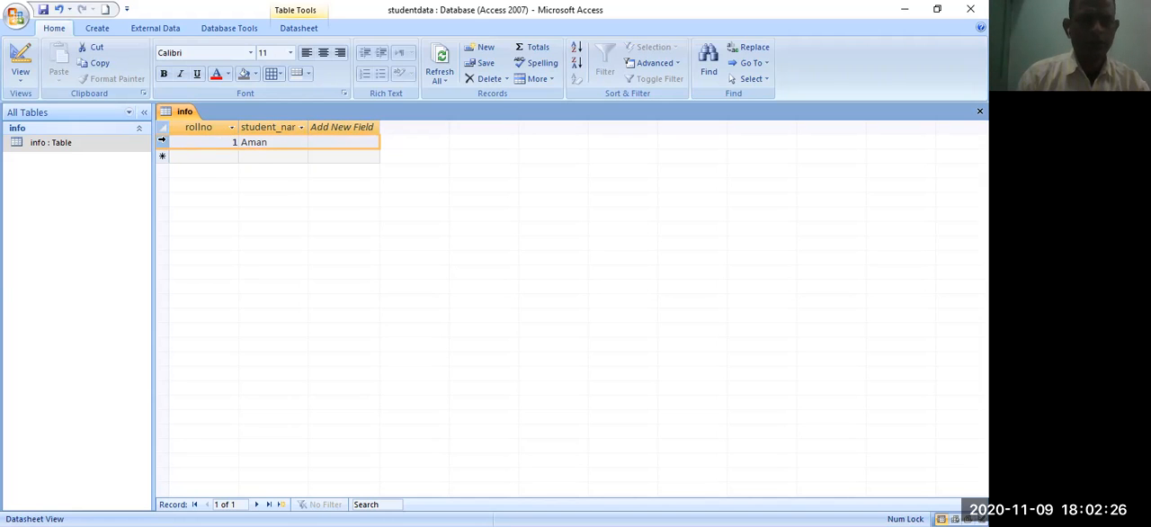
right_click(162, 141)
left_click(287, 170)
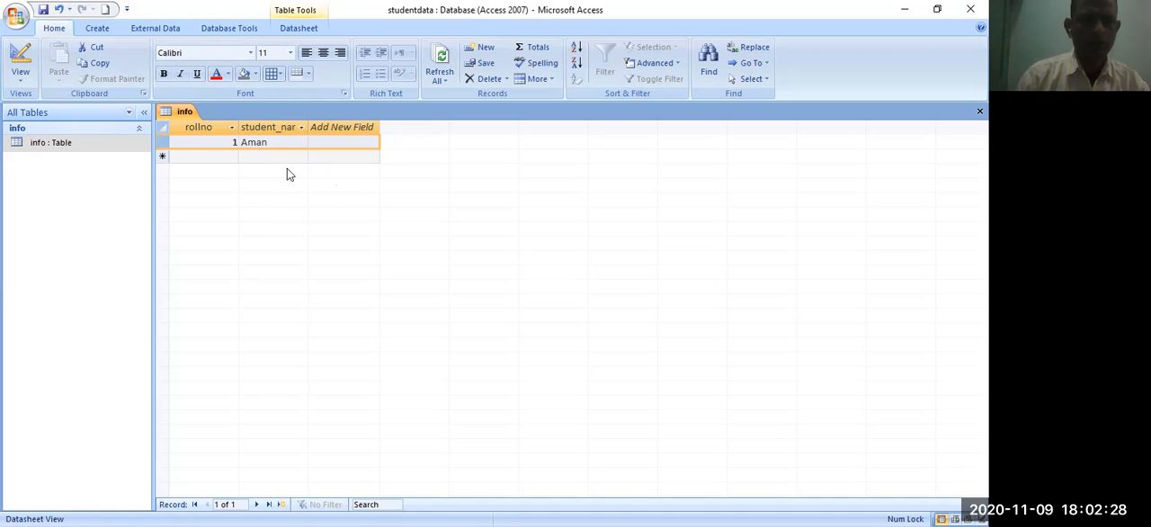
- Show the info table's field structure in Design View and return to its records in Datasheet View
double_click(59, 139)
left_click(25, 84)
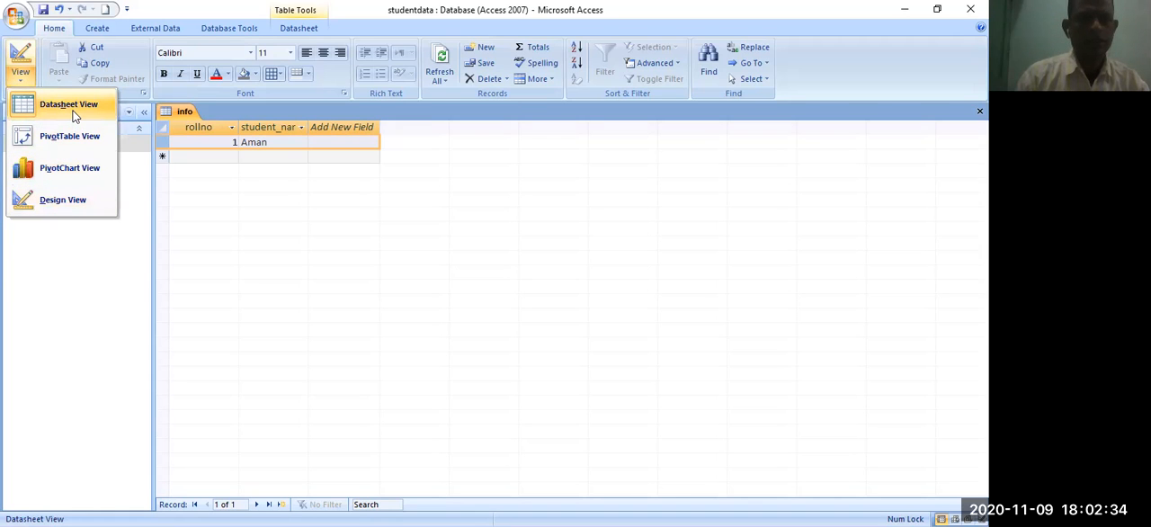
left_click(72, 106)
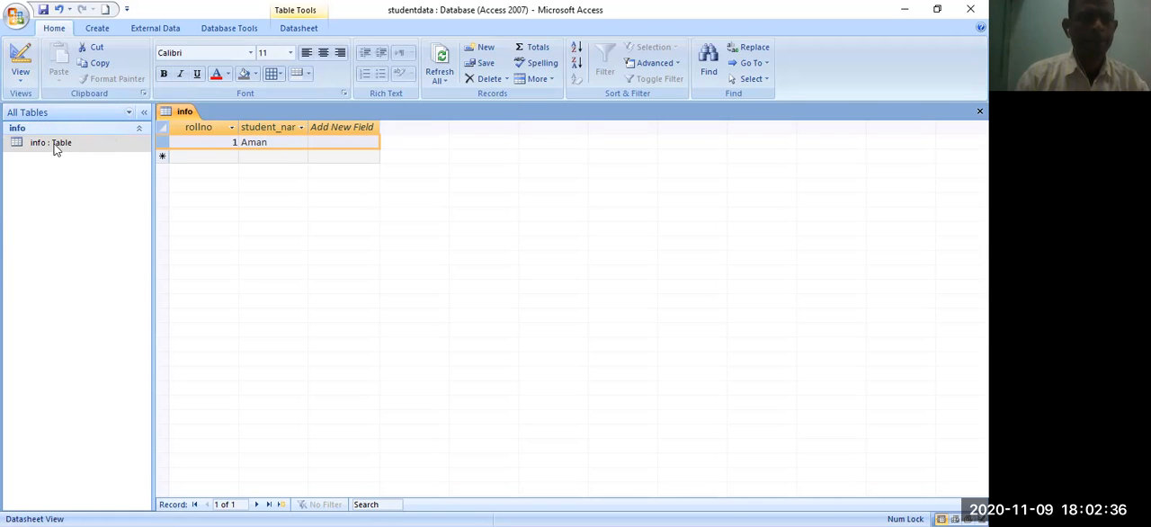
left_click(19, 81)
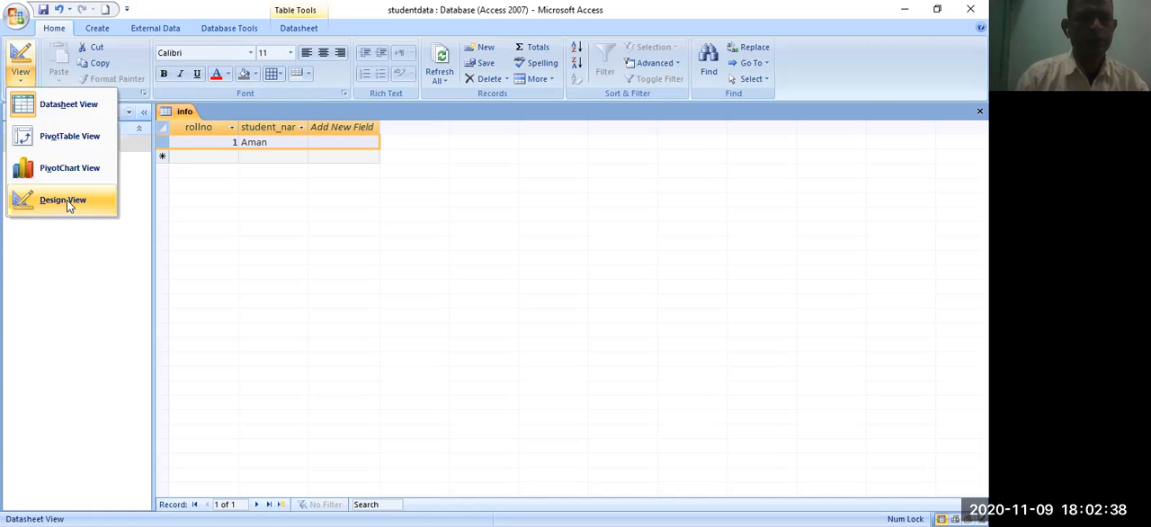
left_click(67, 200)
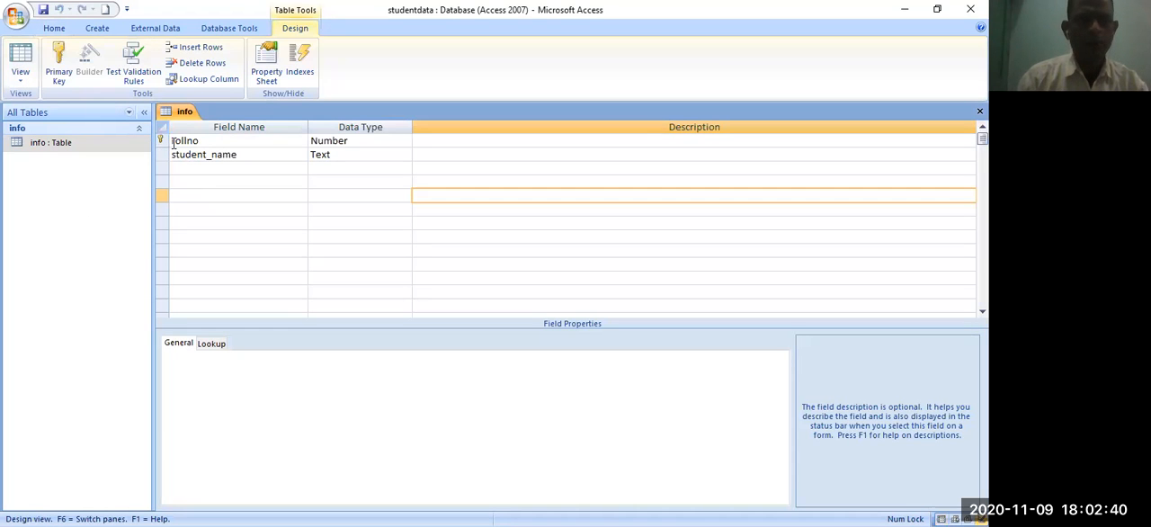
double_click(45, 146)
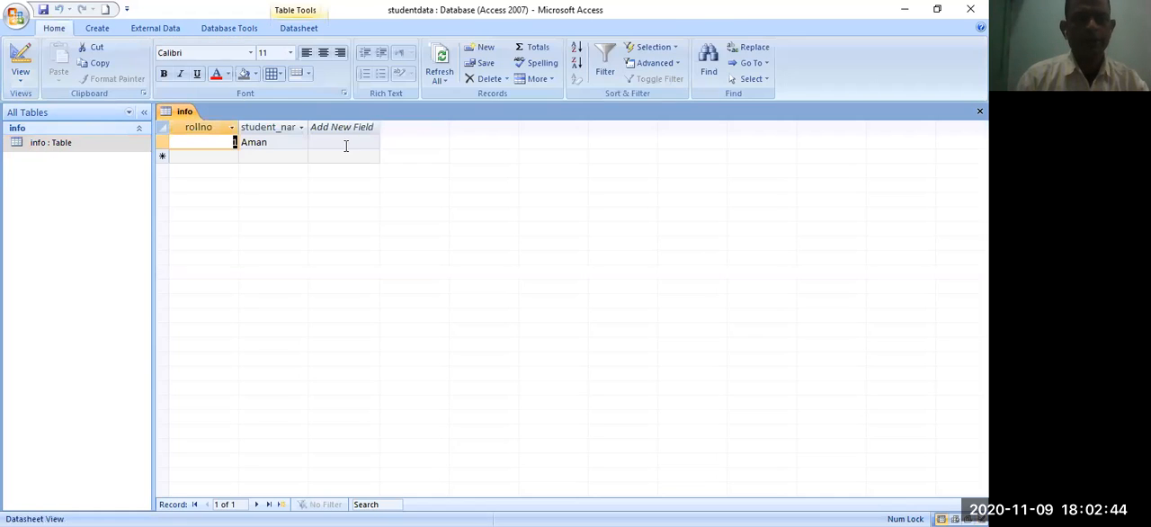
- Enter the second record in the info table with rollno 2 and the student's name
left_click(234, 158)
type("2")
left_click(270, 157)
type("A")
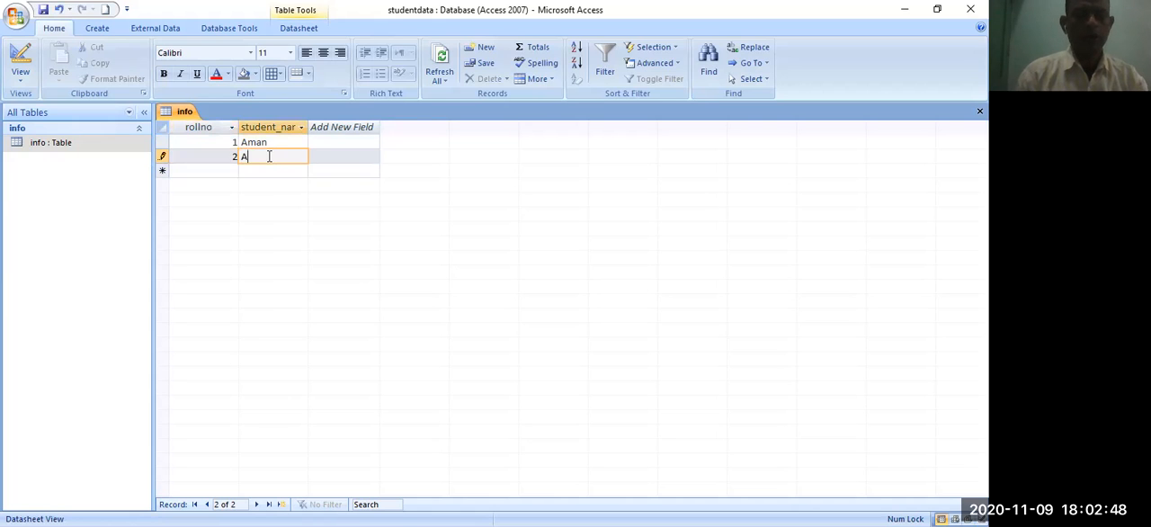
type("nkit")
key("Return")
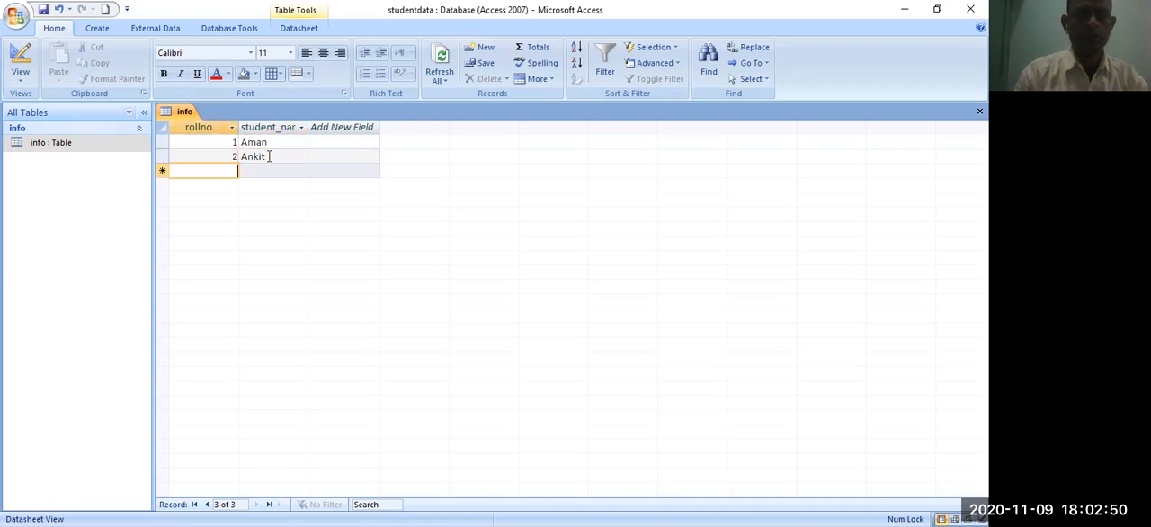
- Enter the third record in the info table with rollno 3 and the student's name
type("3")
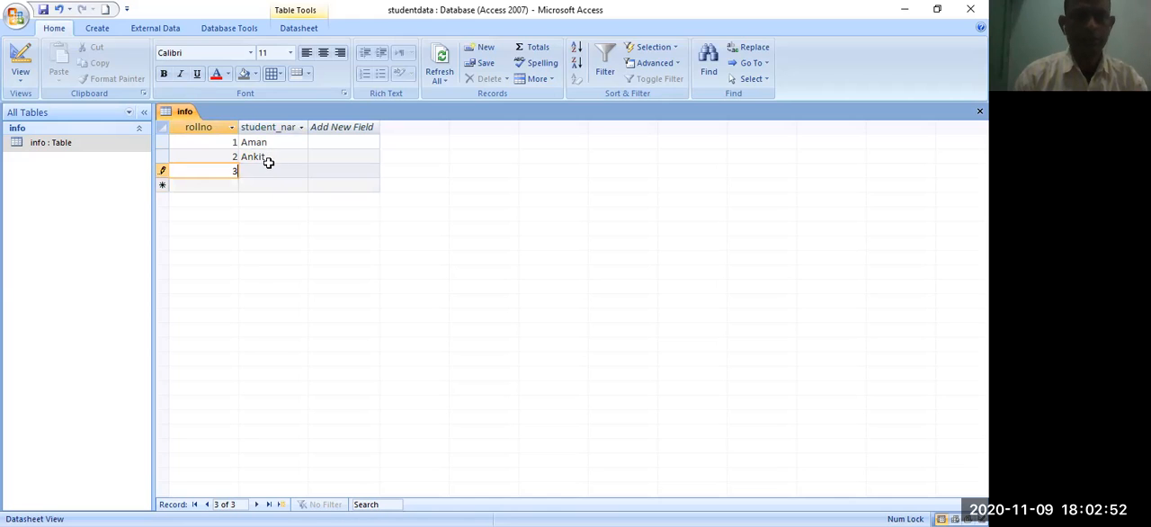
left_click(266, 170)
type("Sumit")
key("Return")
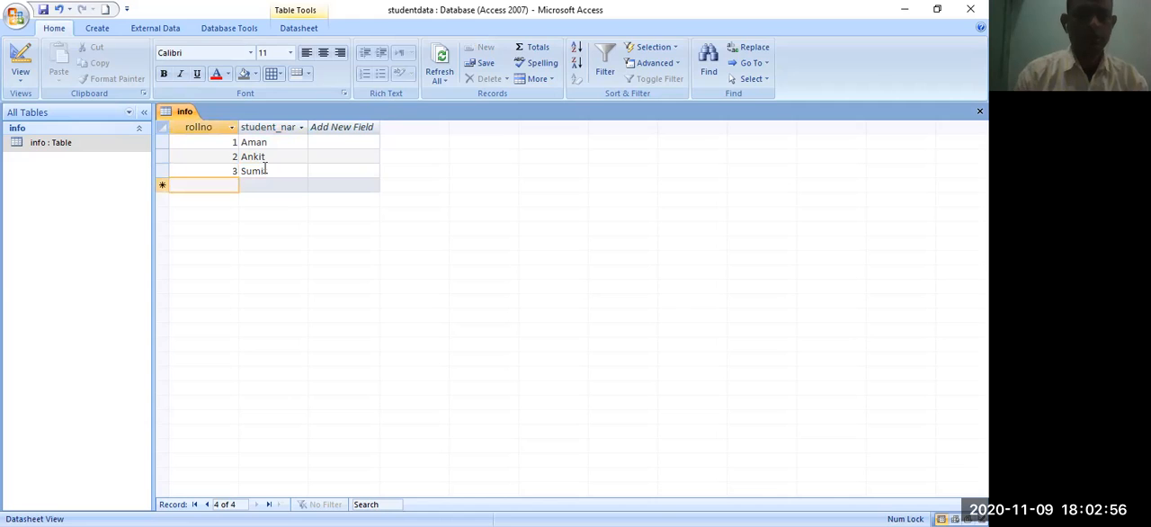
- Enter the fourth record in the info table with rollno 4 and the student's name
type("4")
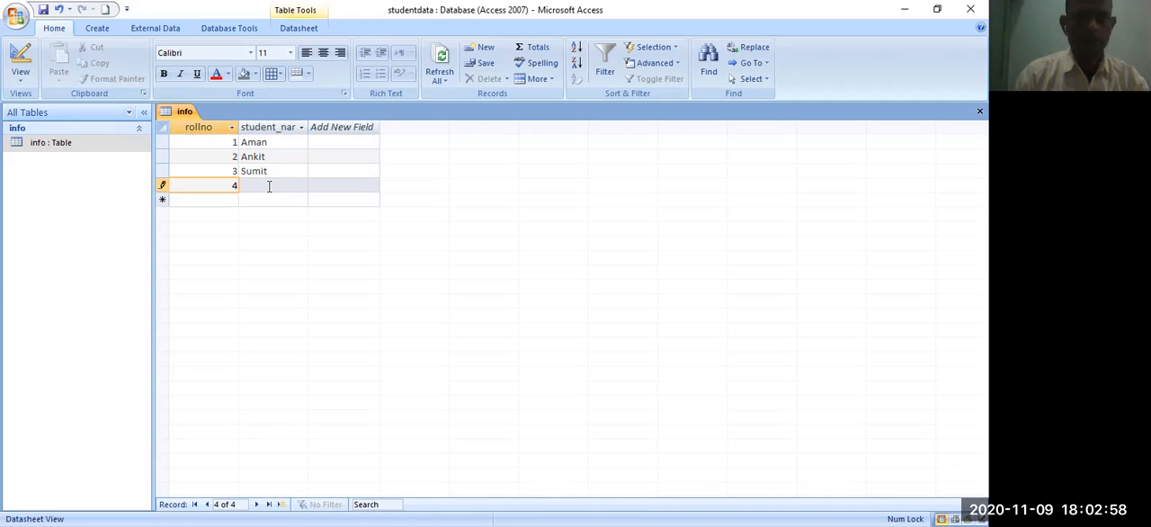
left_click(268, 185)
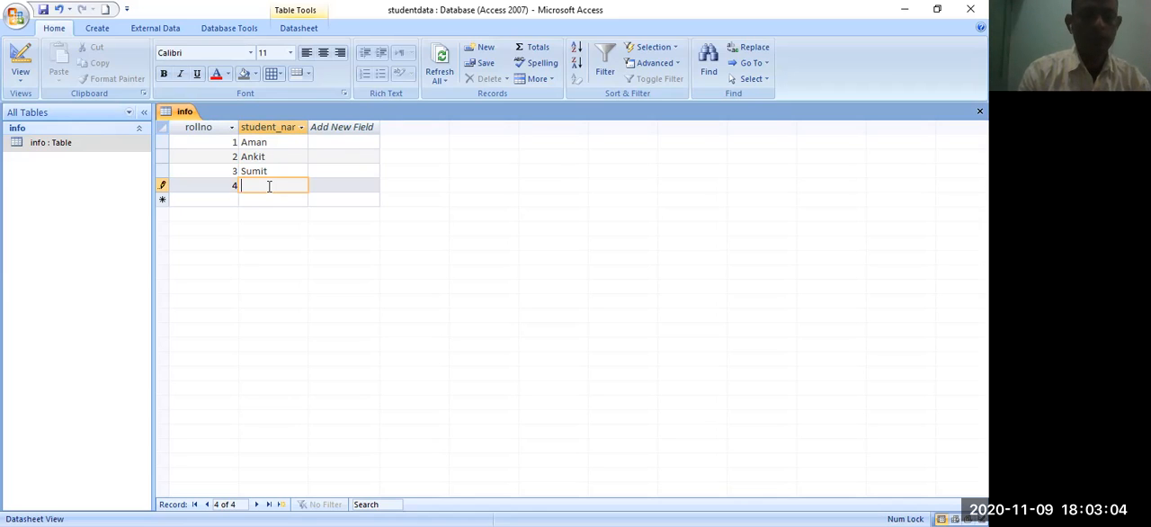
type("Harsh")
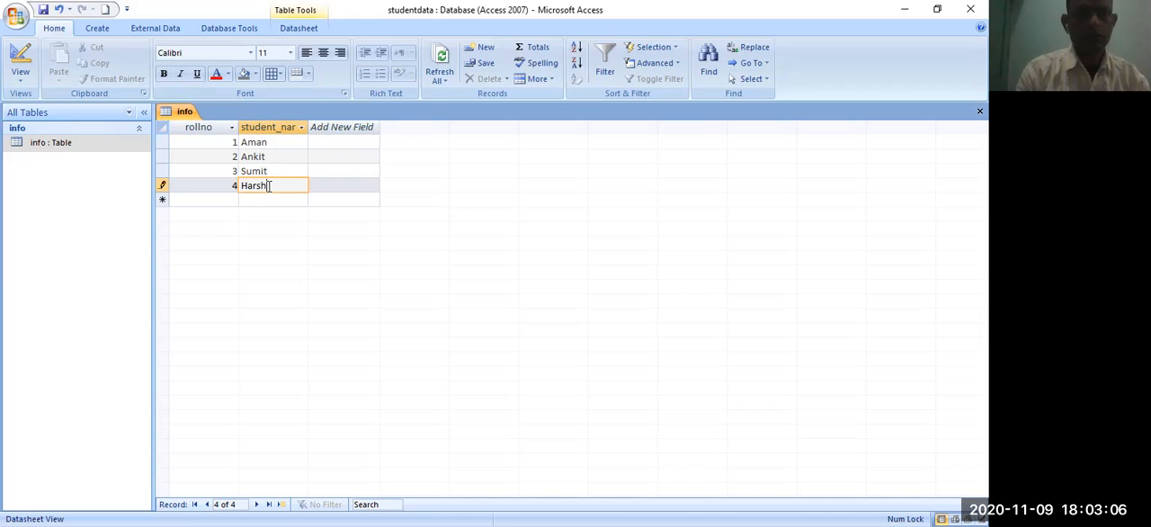
type("it")
key("Tab")
- Enter the fifth record in the info table with rollno 5 and the student's name
type("5")
left_click(265, 201)
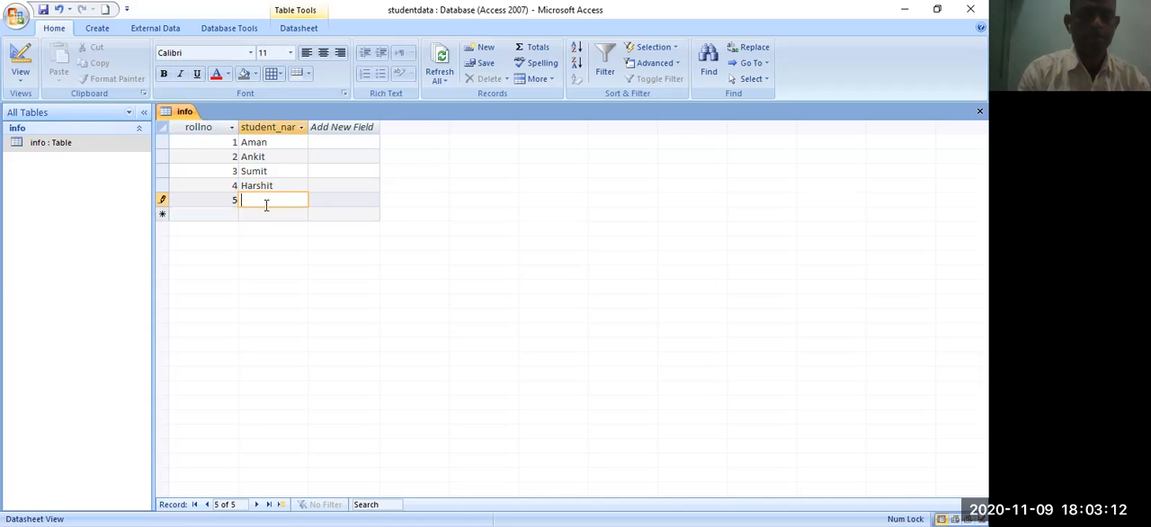
type("Kuna")
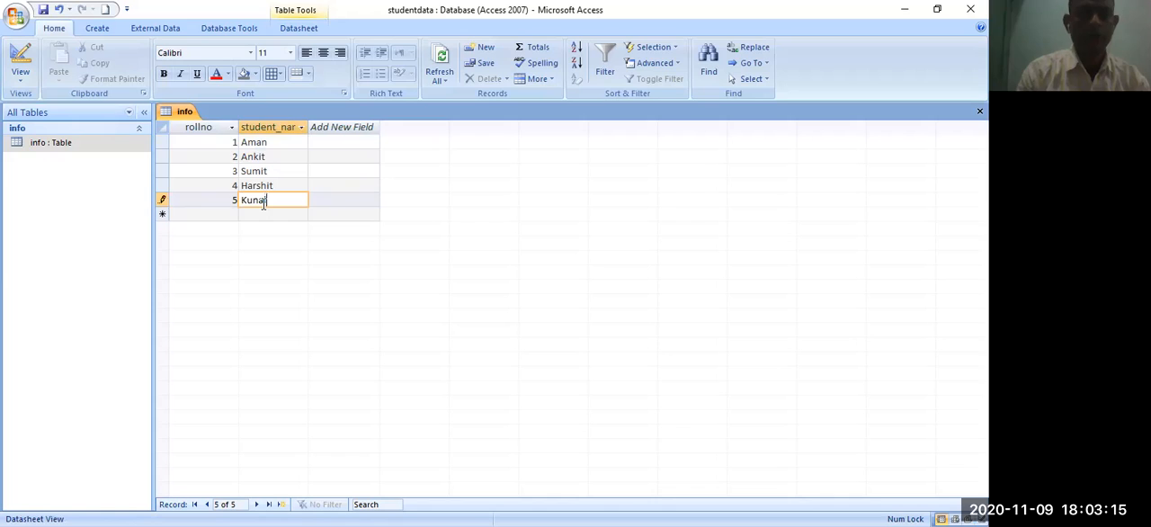
key("Tab")
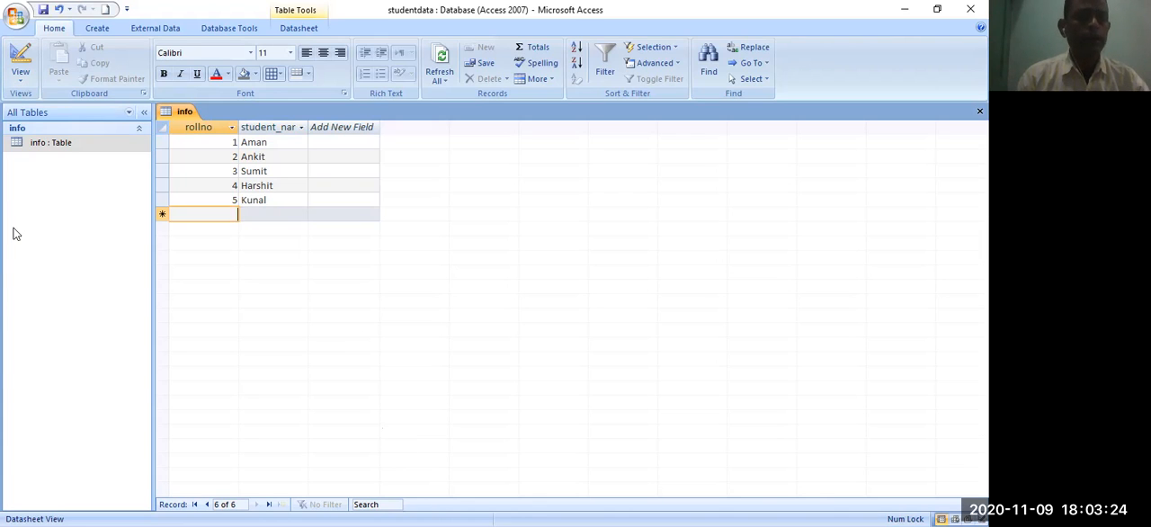
- Create a second table, save it as marks and open it in Design View
left_click(100, 29)
left_click(20, 63)
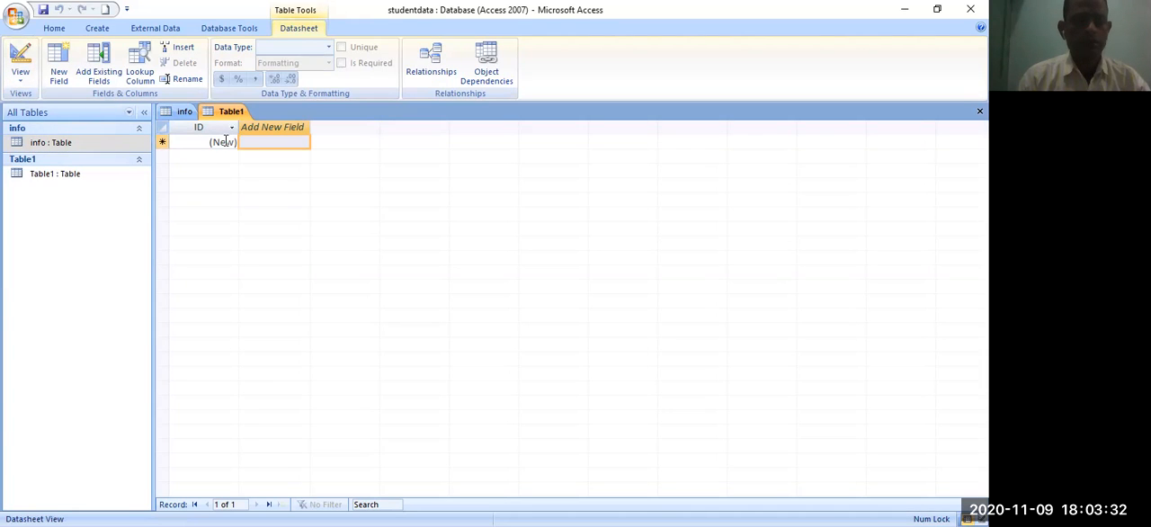
left_click(227, 143)
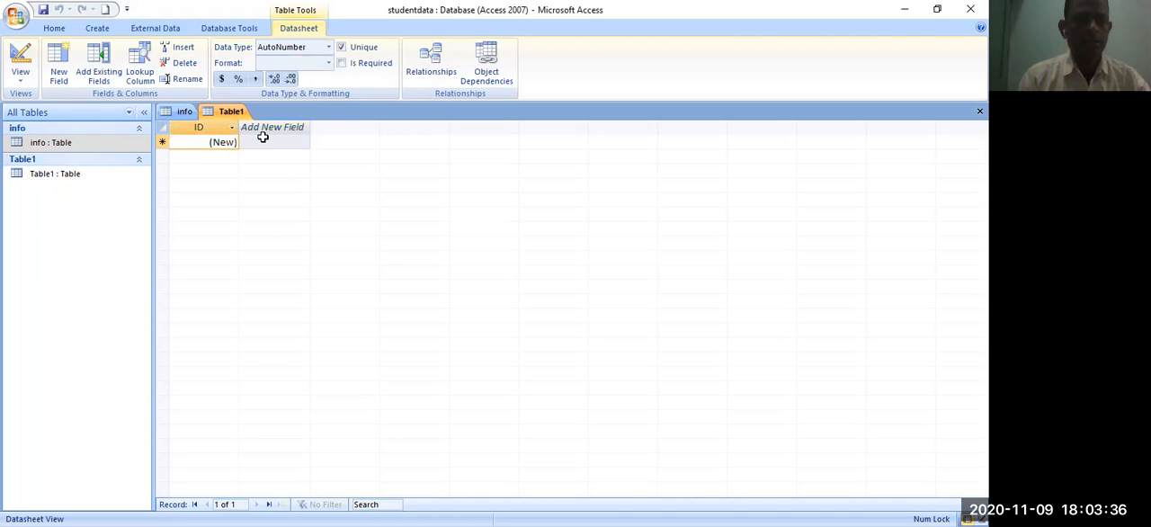
left_click(263, 140)
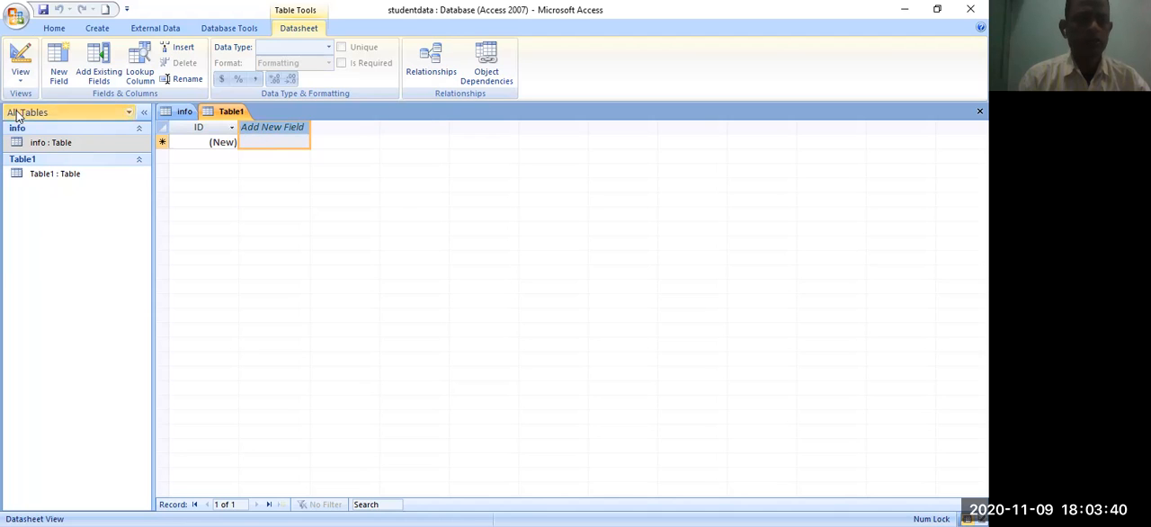
left_click(19, 73)
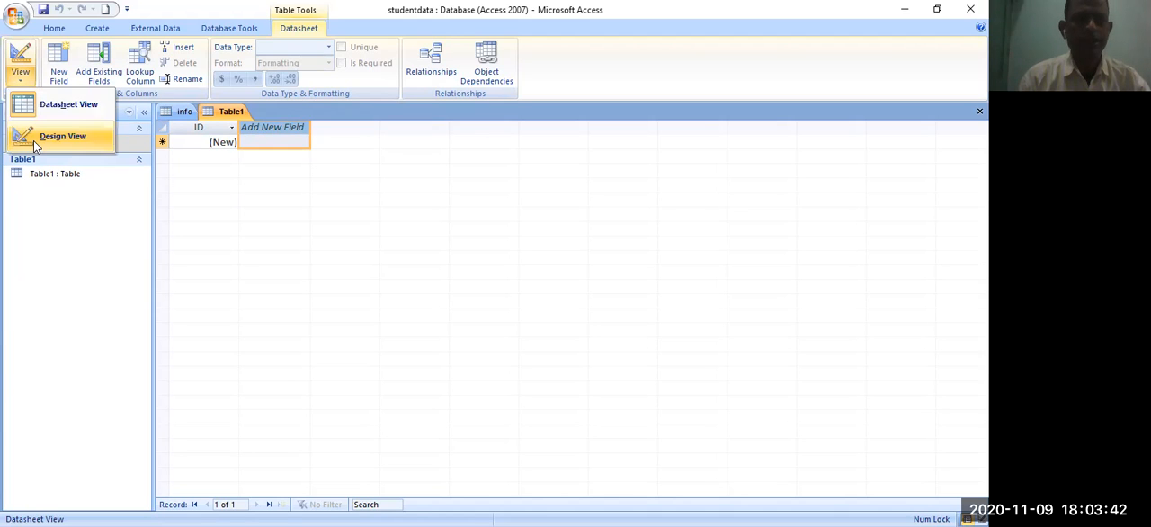
left_click(33, 141)
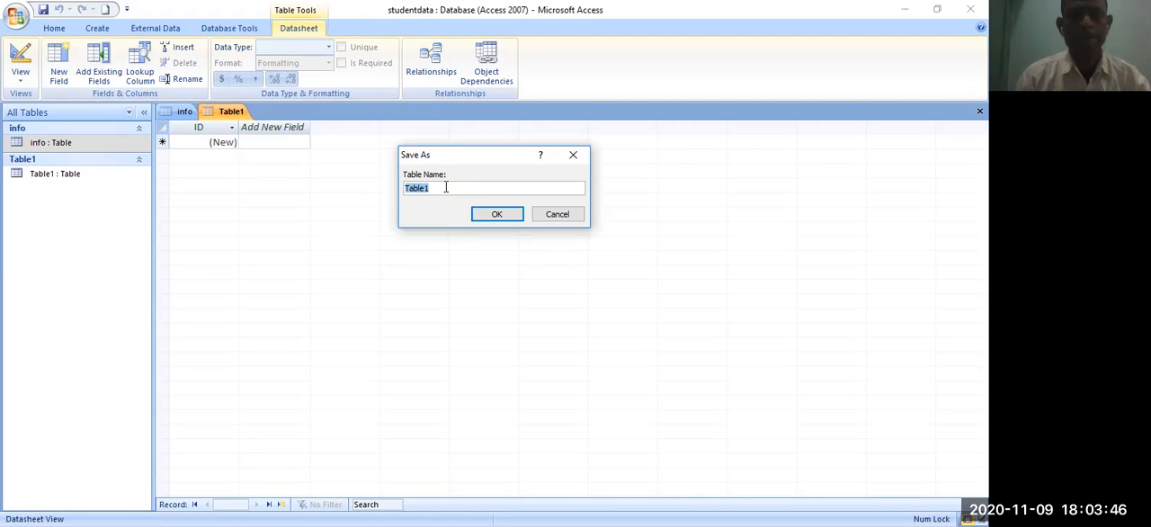
type("marks")
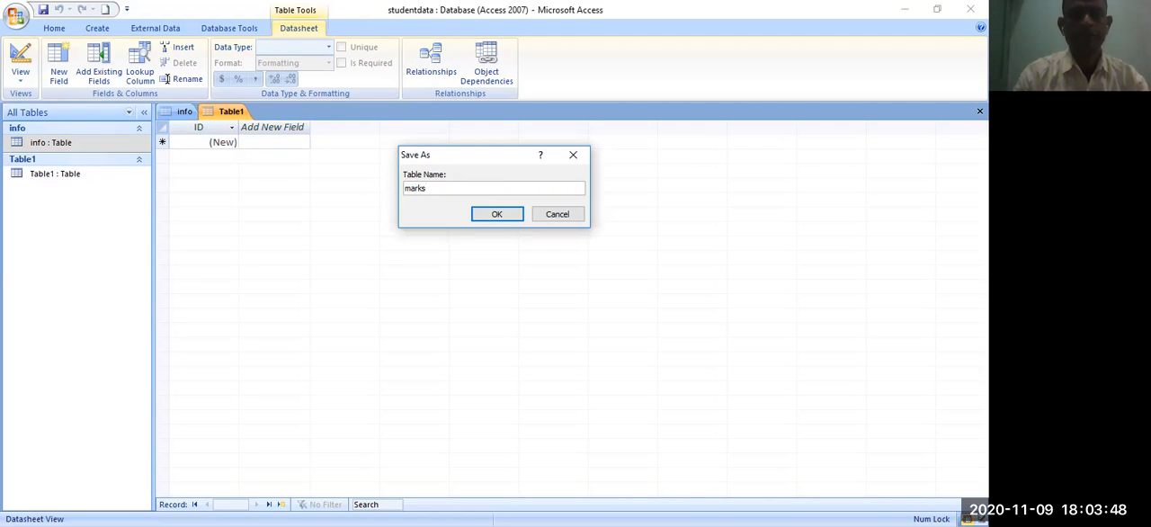
key("Return")
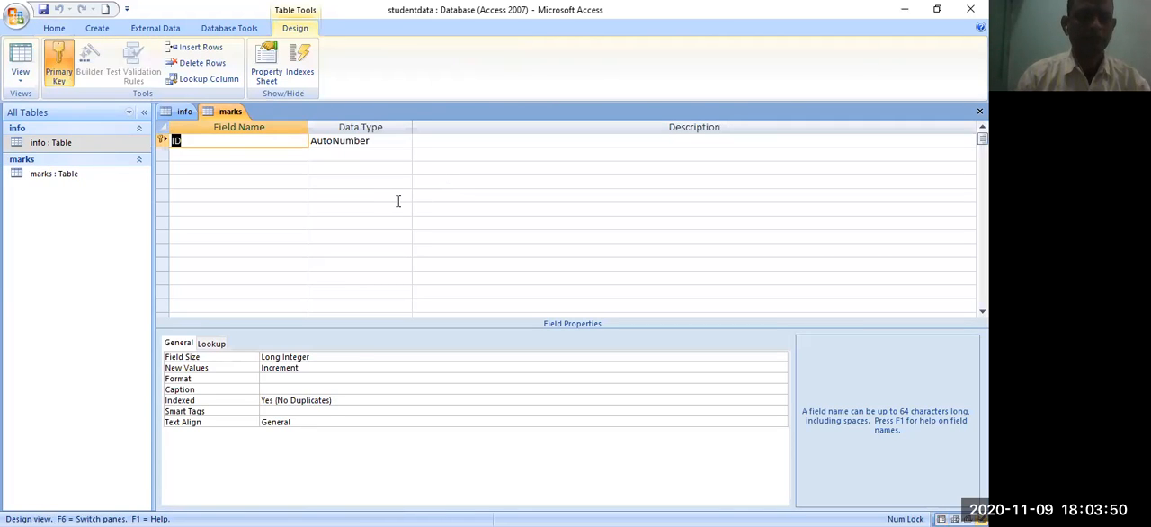
- Add a field named rollno with the Number data type below ID in the marks table
left_click(388, 140)
left_click(515, 154)
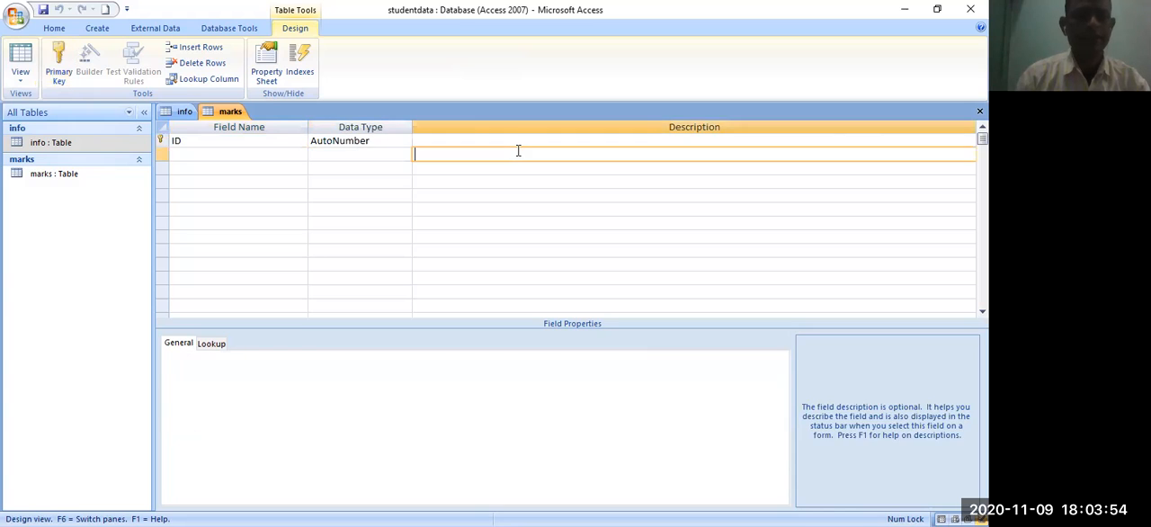
left_click(200, 153)
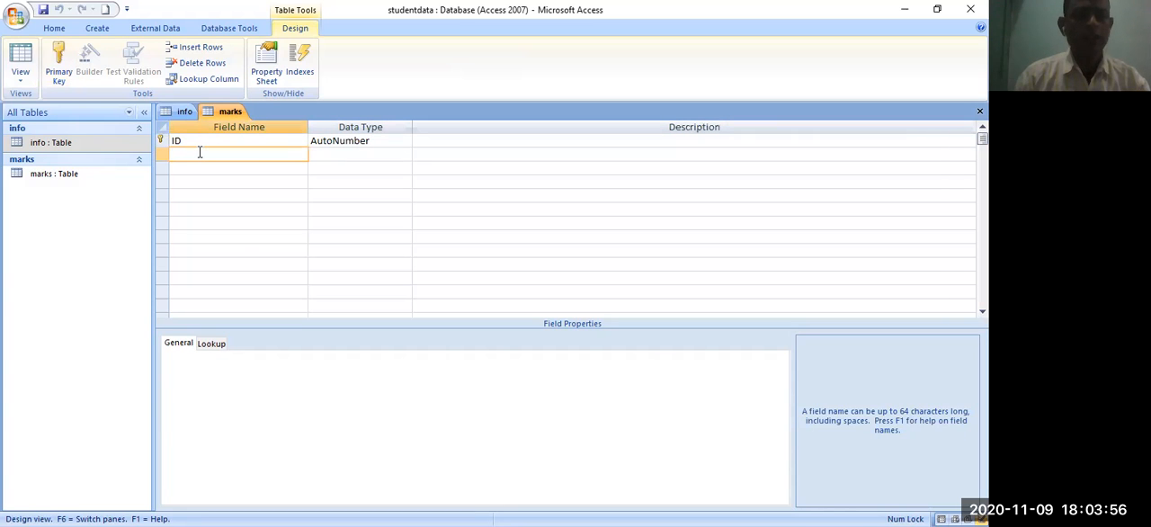
type("ro")
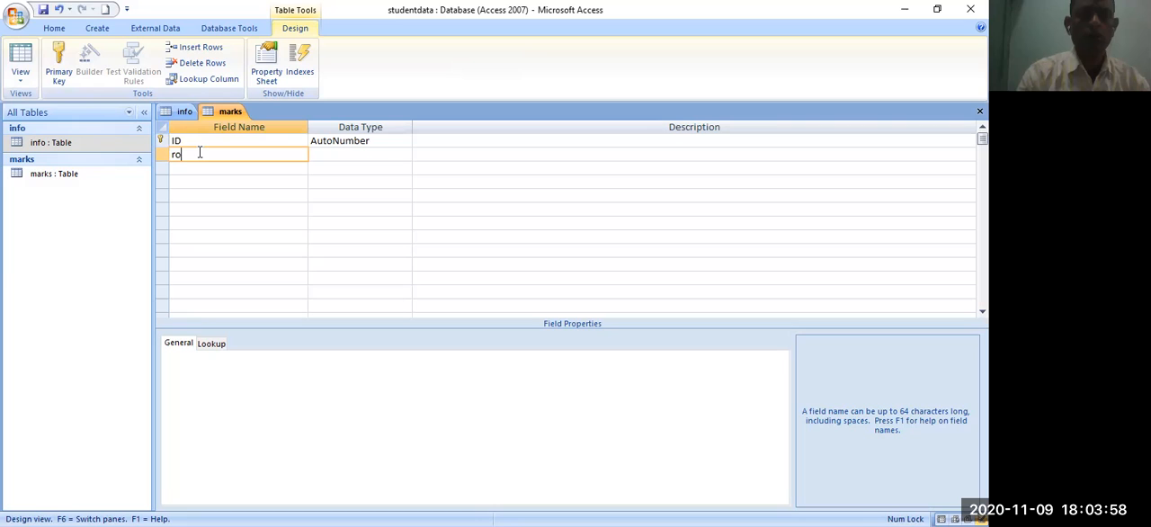
type("llno")
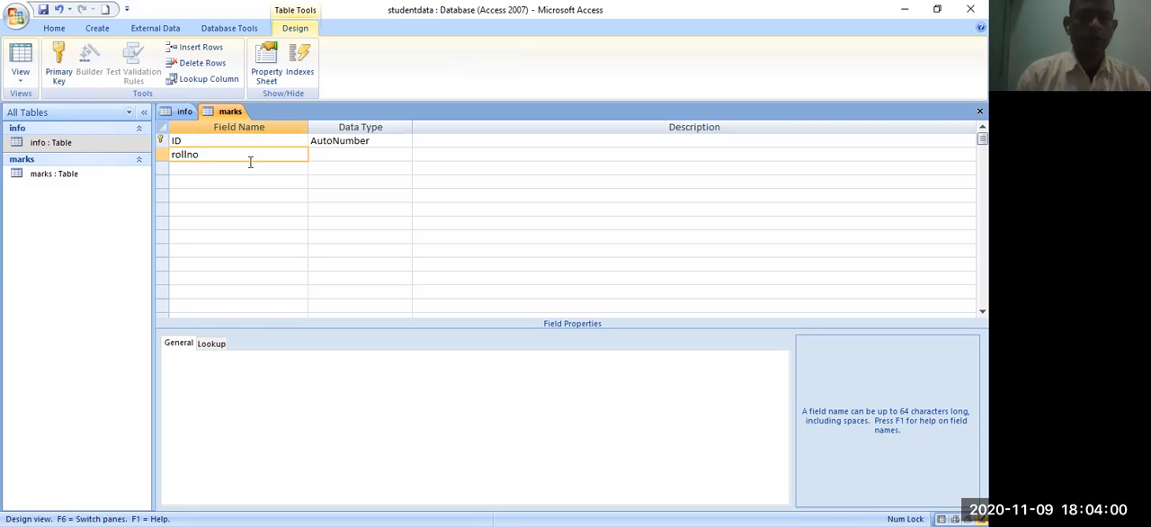
left_click(324, 155)
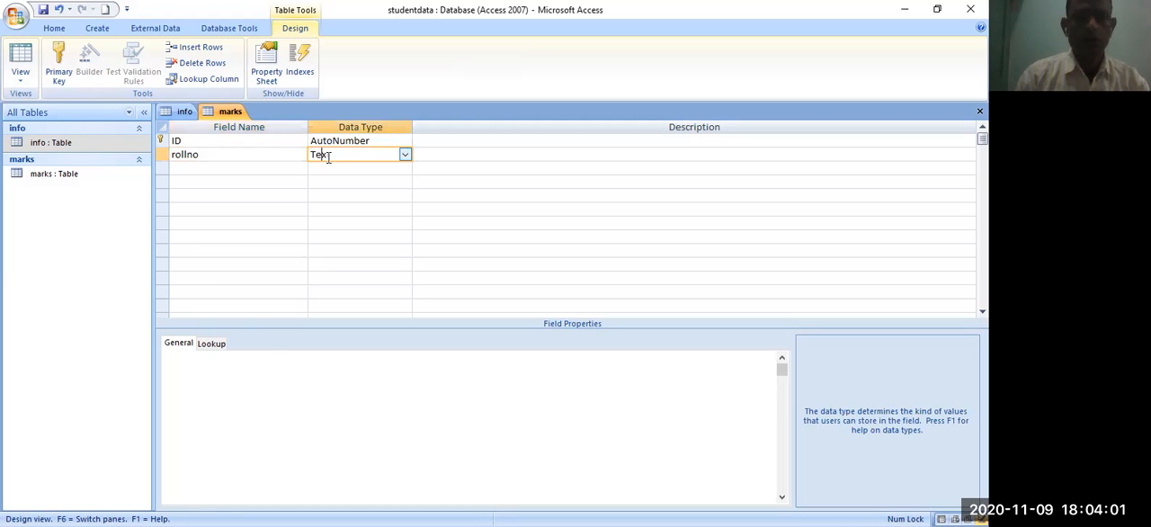
left_click(405, 157)
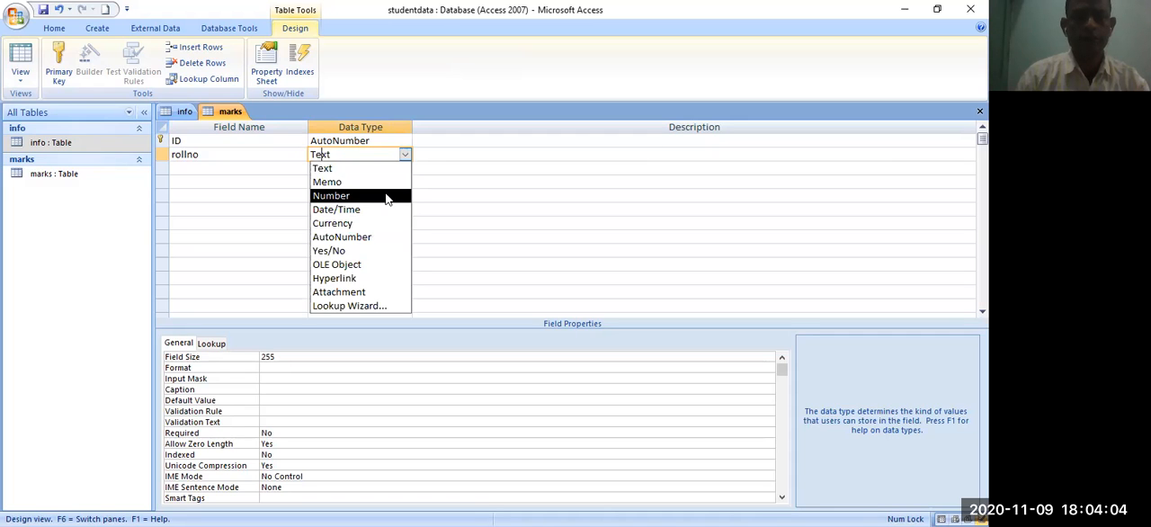
left_click(385, 196)
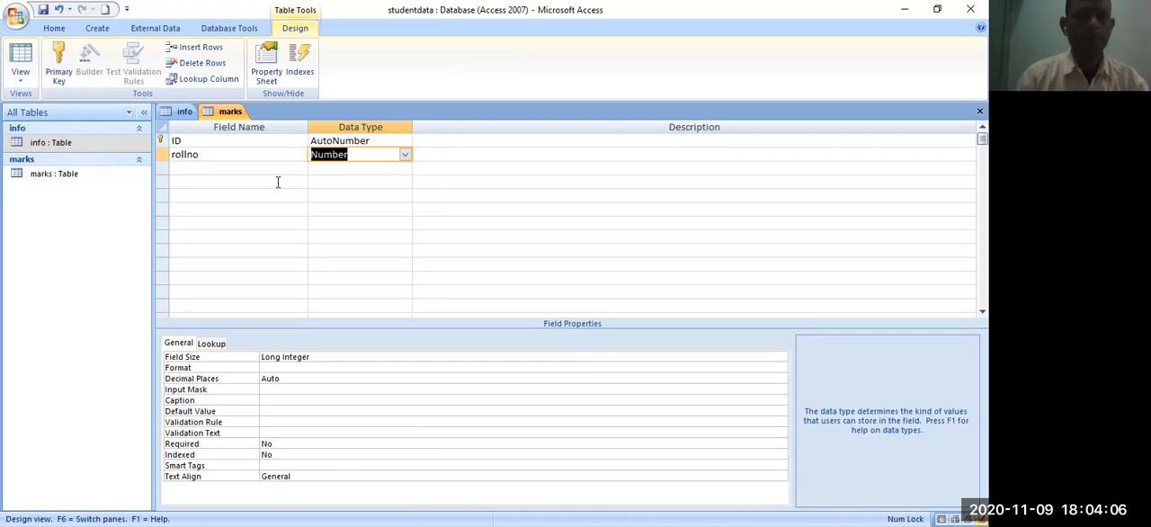
- Add a field named hindi with the Number data type below rollno in the marks table
left_click(223, 170)
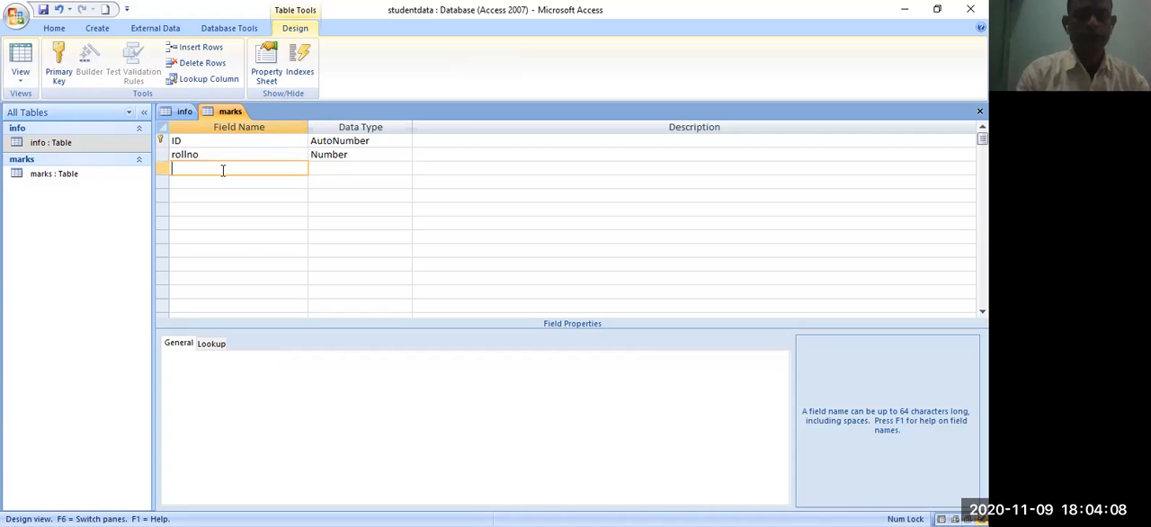
type("hin")
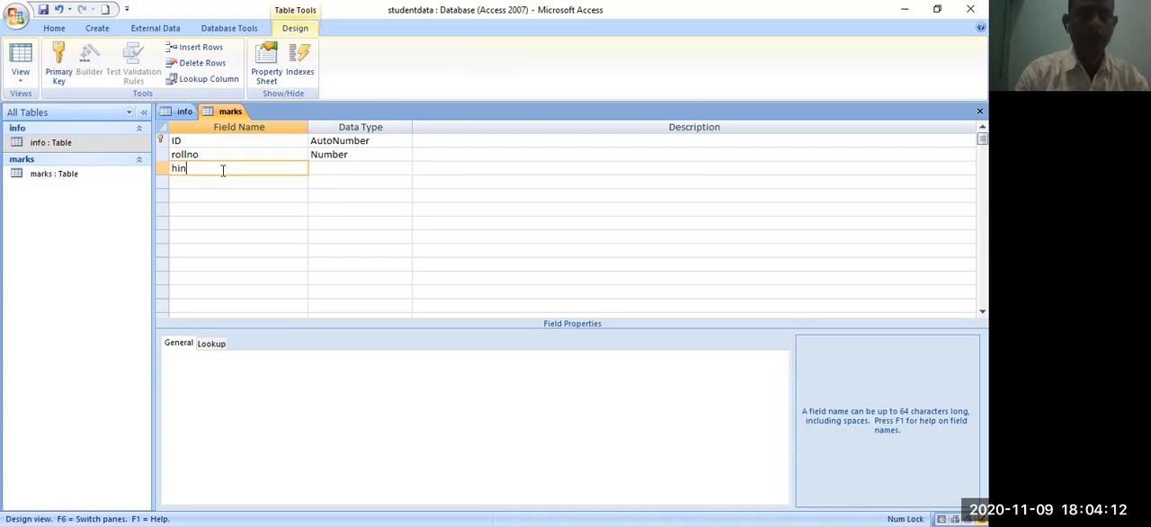
type("gdi")
key("Tab")
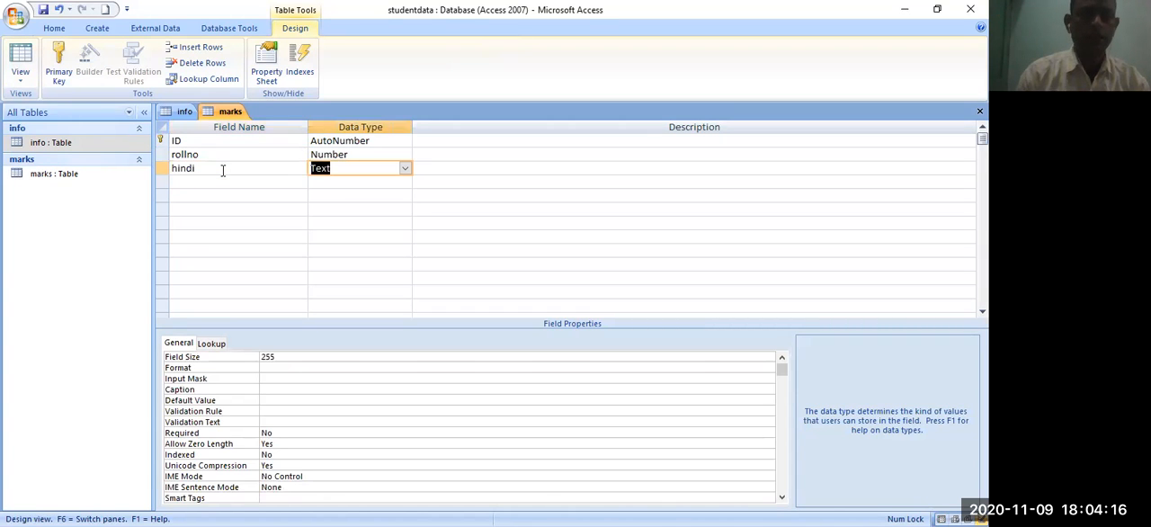
left_click(405, 169)
left_click(389, 214)
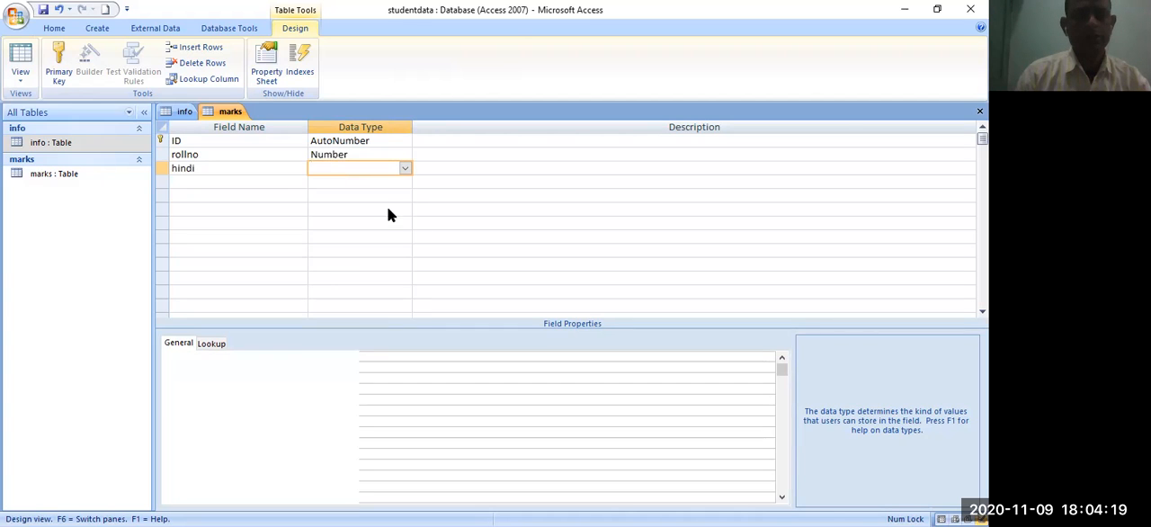
- Add a field named english with the Number data type below hindi in the marks table
left_click(221, 185)
type("english")
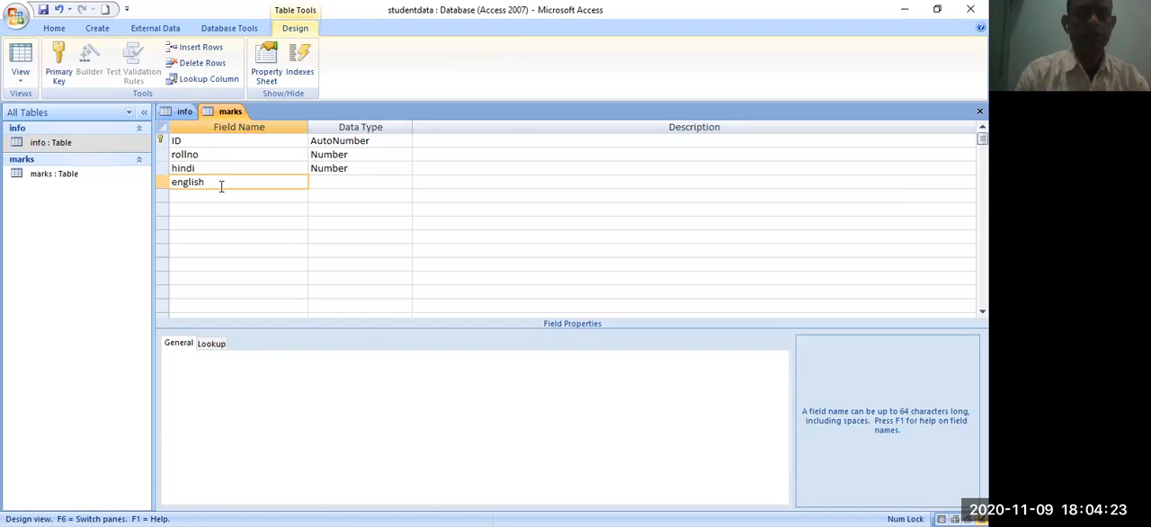
key("Tab")
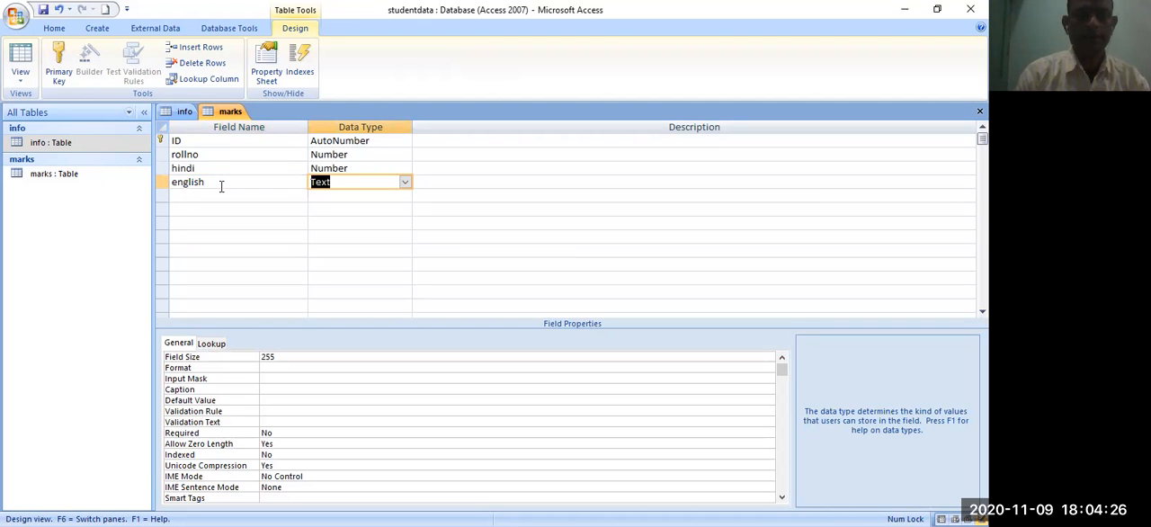
key("Down")
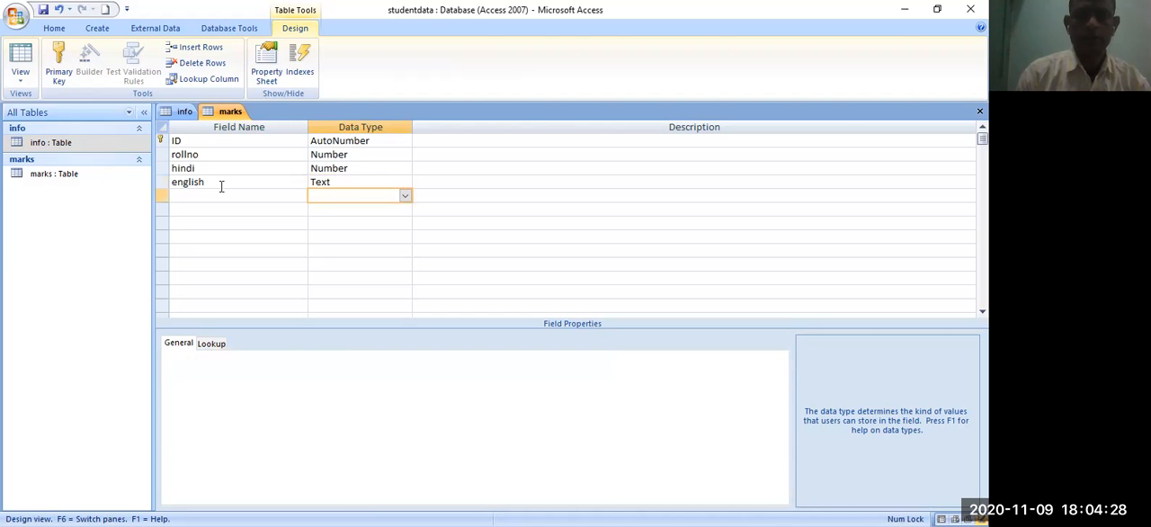
left_click(333, 183)
left_click(404, 182)
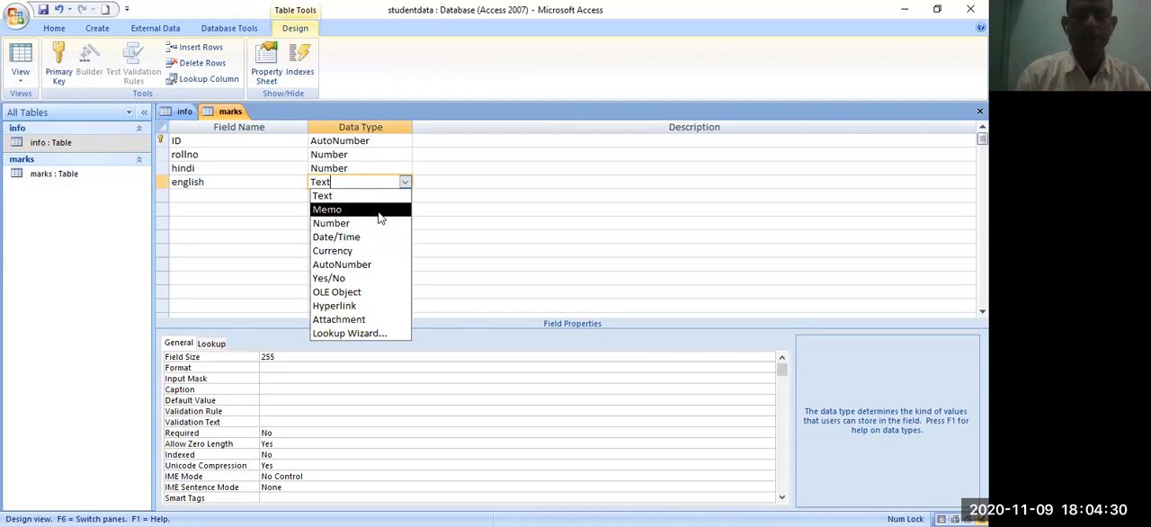
left_click(350, 234)
- Add a field named maths with the Number data type below english in the marks table
left_click(210, 197)
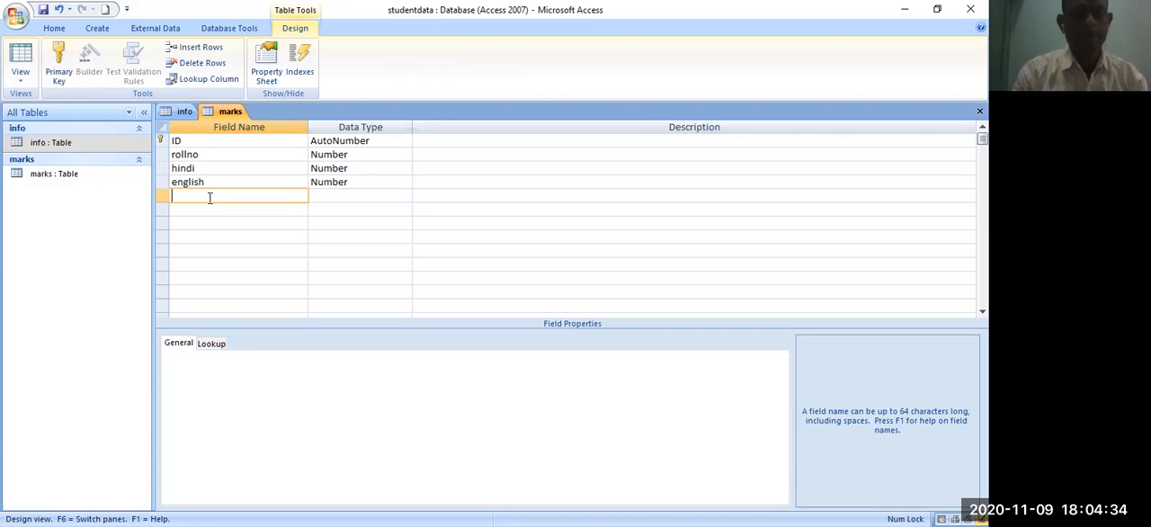
type("maths")
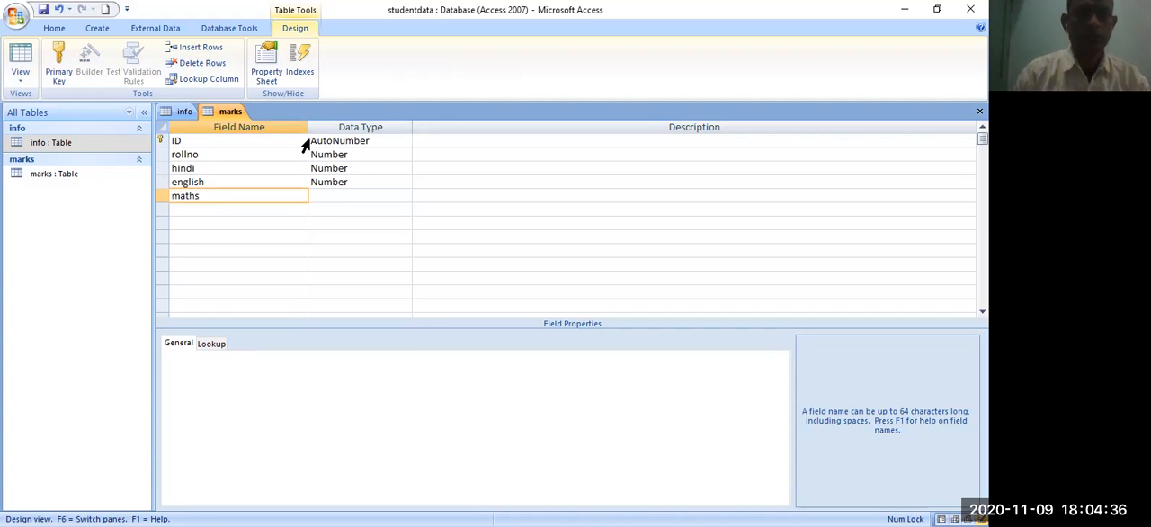
left_click(355, 192)
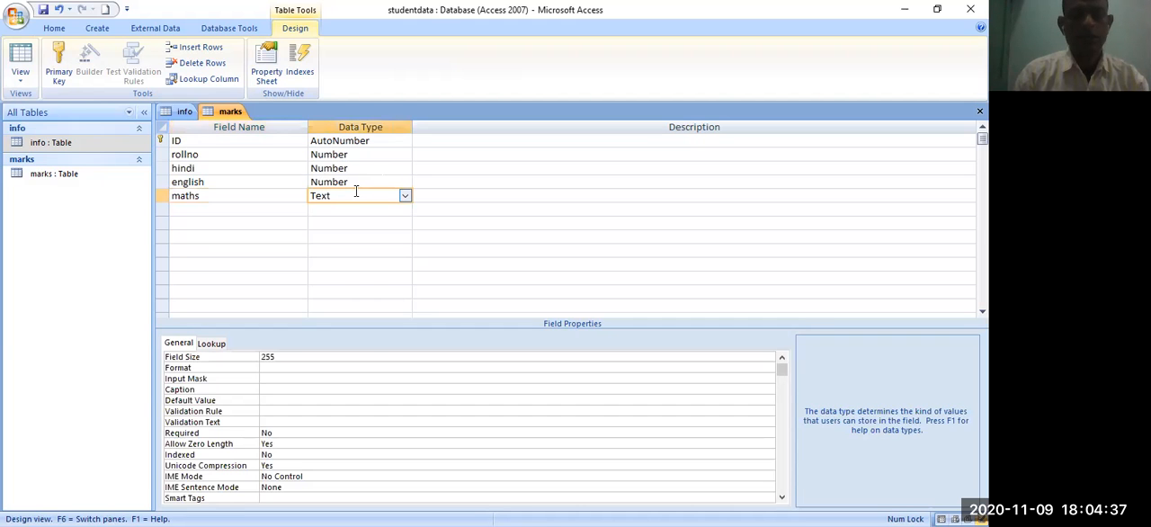
left_click(405, 195)
left_click(385, 237)
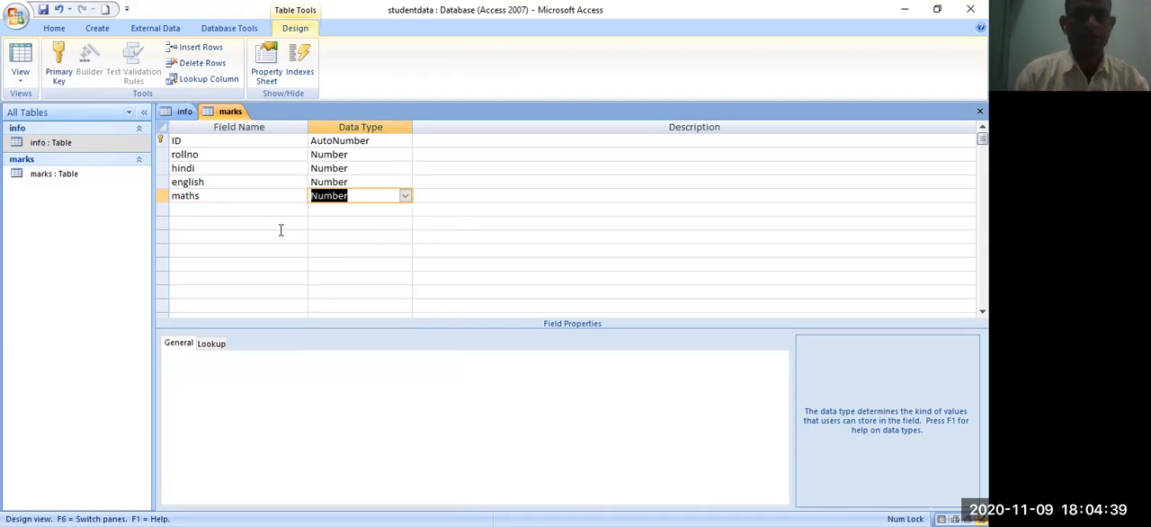
- Add a field named computer with the Number data type below maths in the marks table
left_click(207, 209)
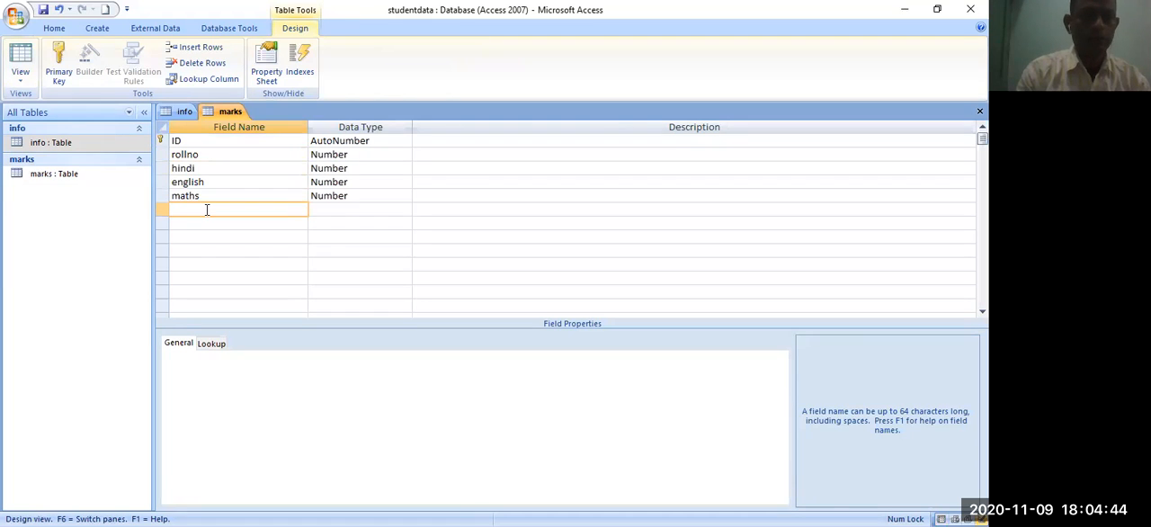
type("computer")
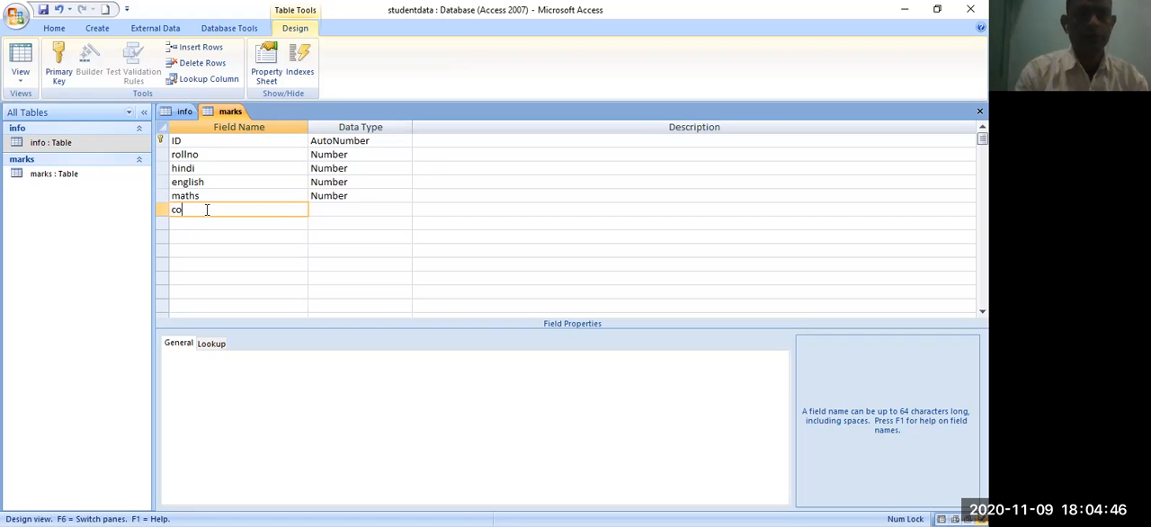
left_click(396, 205)
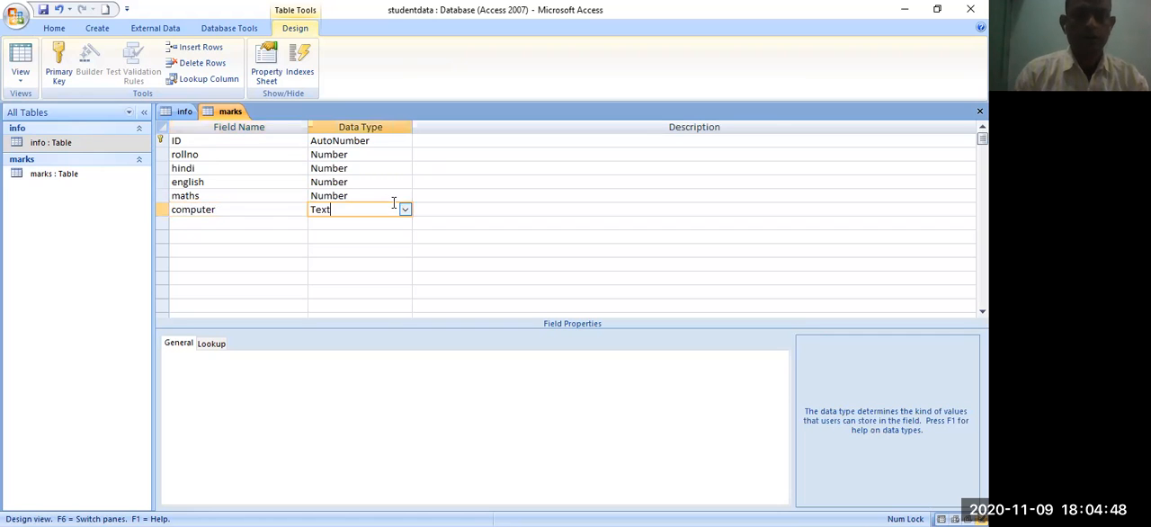
left_click(405, 209)
left_click(388, 251)
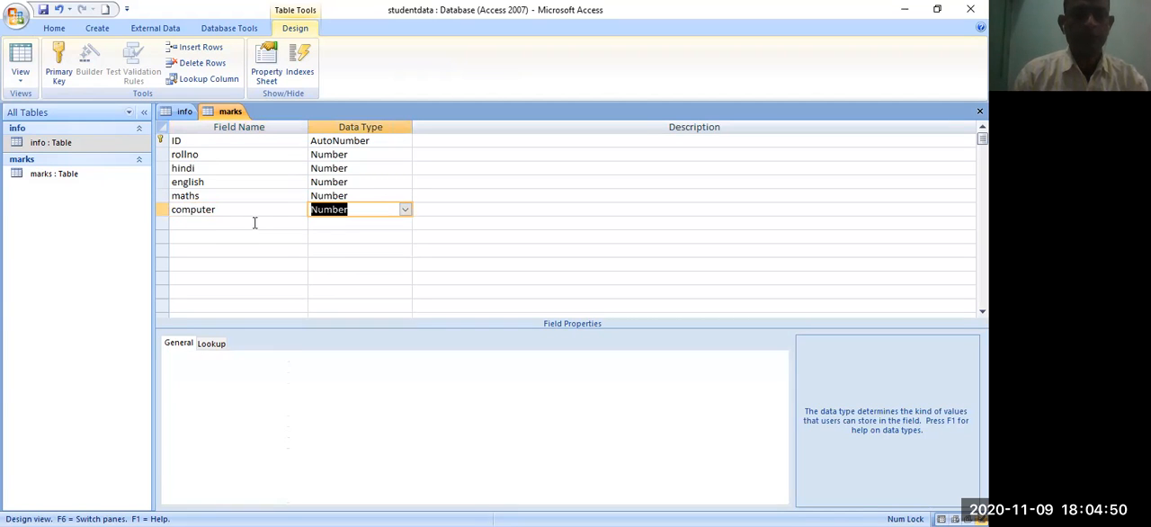
- Add a field named science with the Number data type below computer and save the marks table
left_click(245, 223)
type("sc")
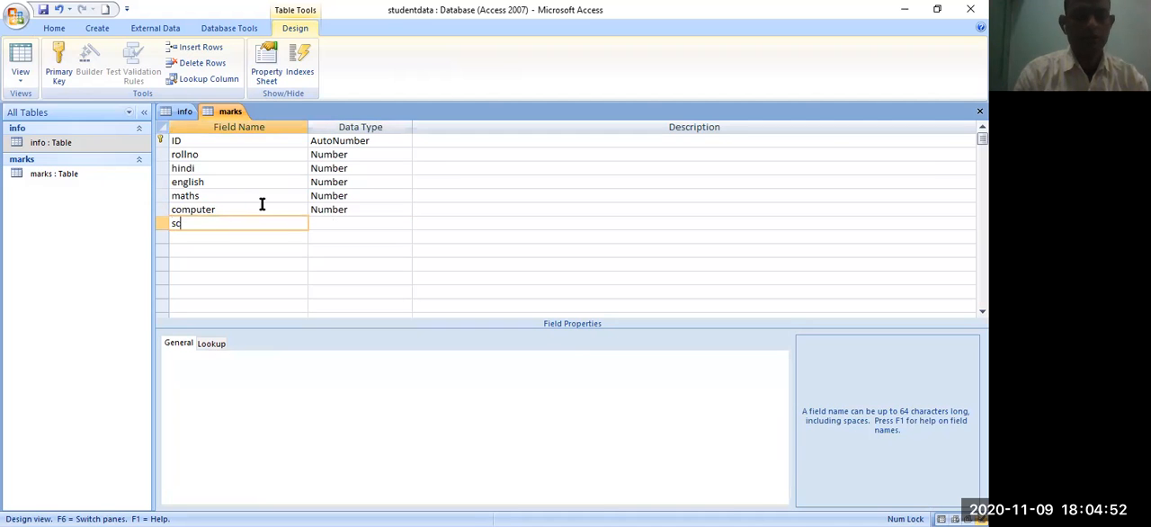
type("ience")
key("Tab")
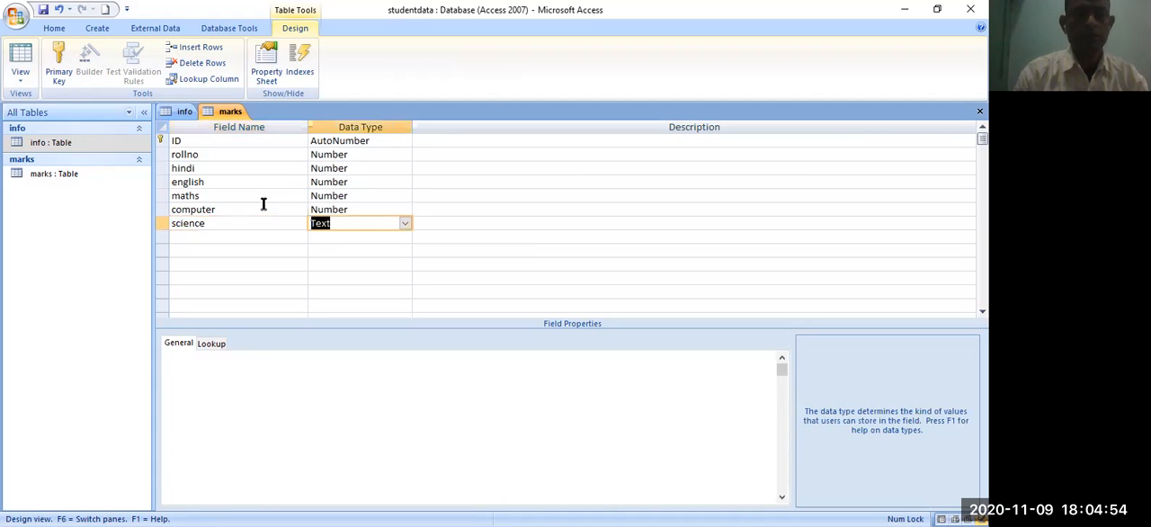
left_click(394, 223)
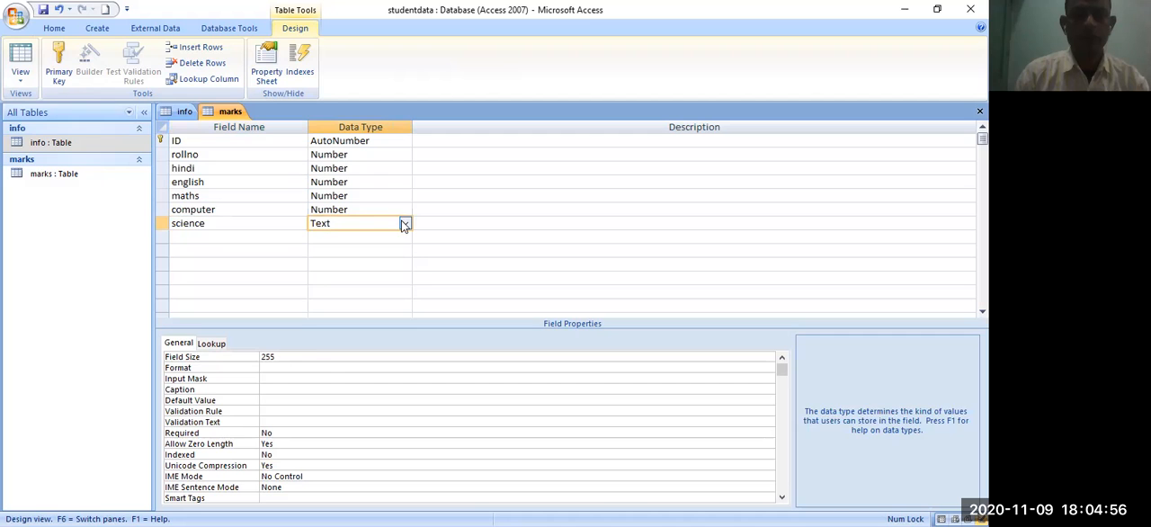
left_click(404, 223)
left_click(385, 265)
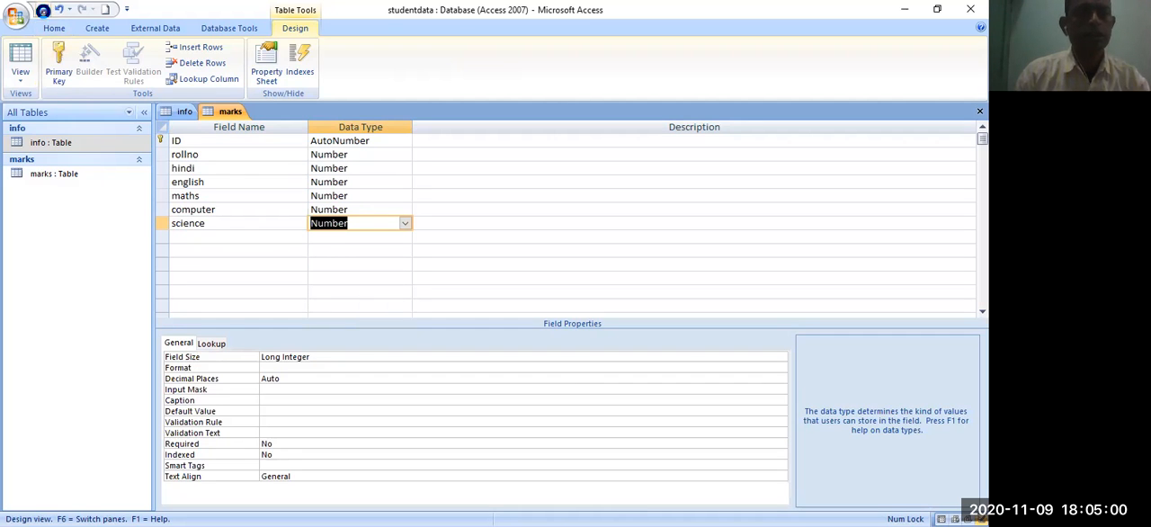
left_click(482, 251)
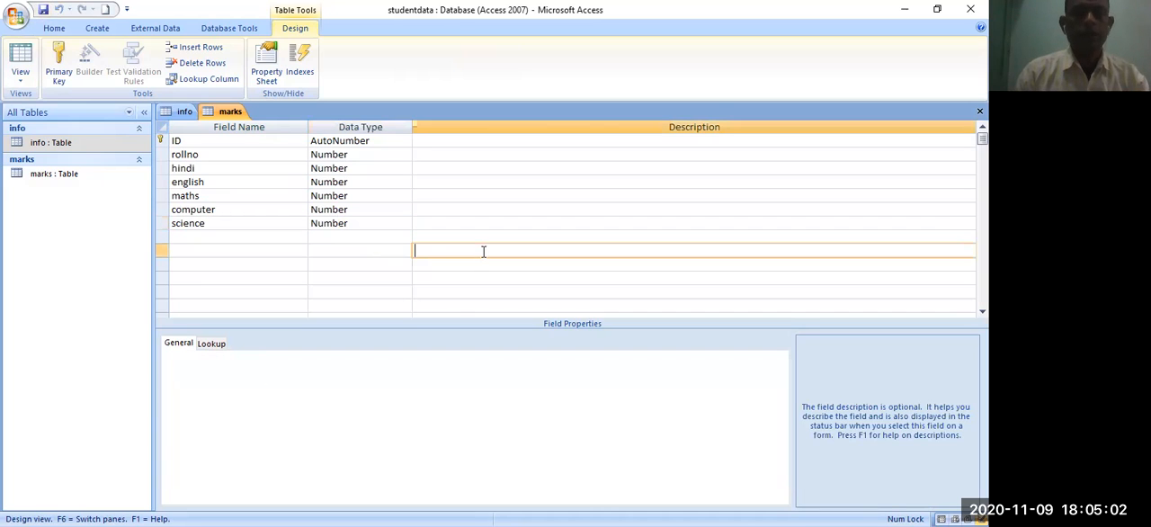
- Open the marks table in Datasheet View, checking the info table's student records before returning to it
left_click(42, 173)
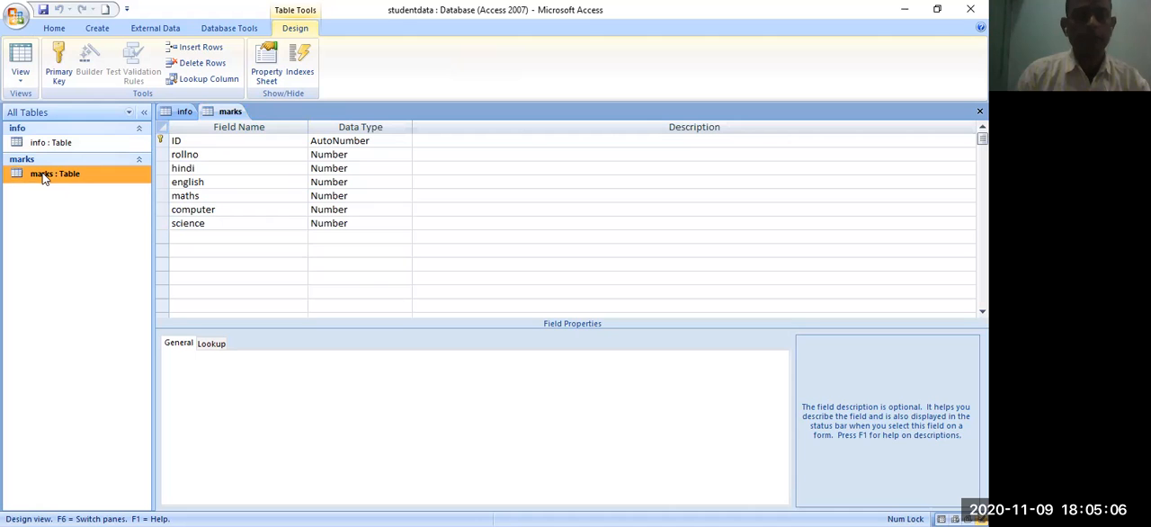
double_click(43, 176)
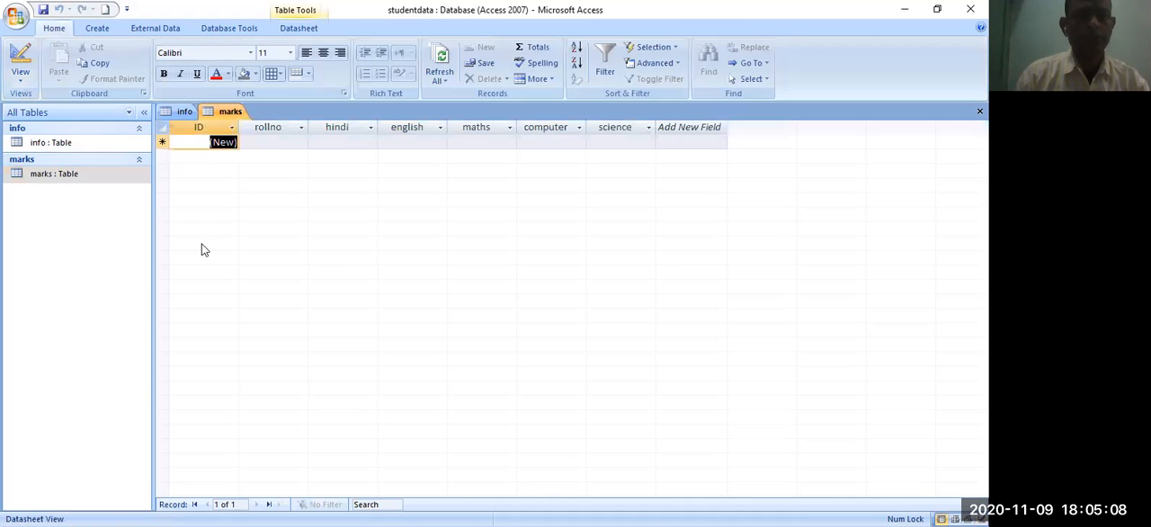
left_click(34, 145)
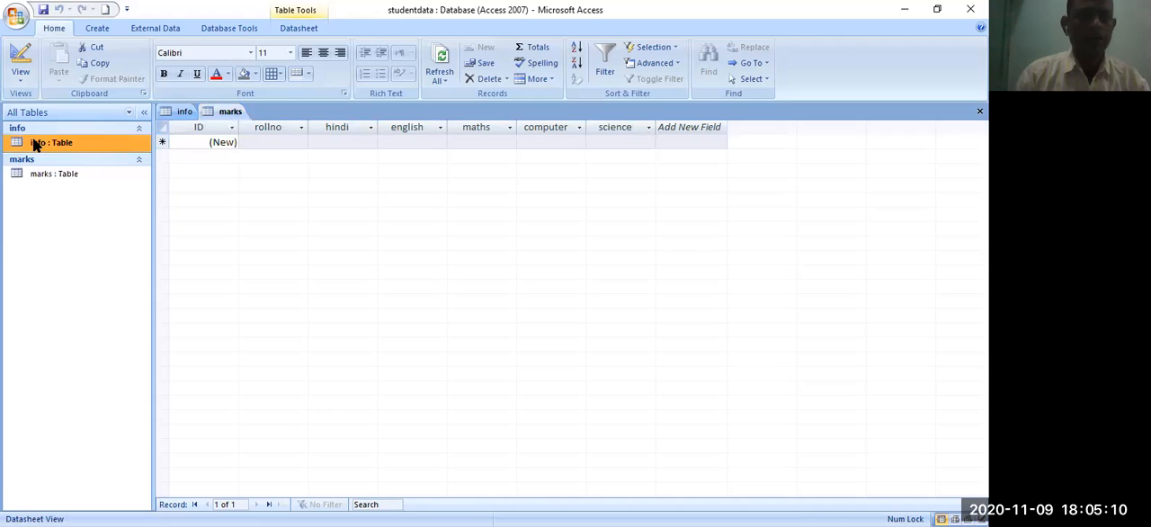
double_click(38, 142)
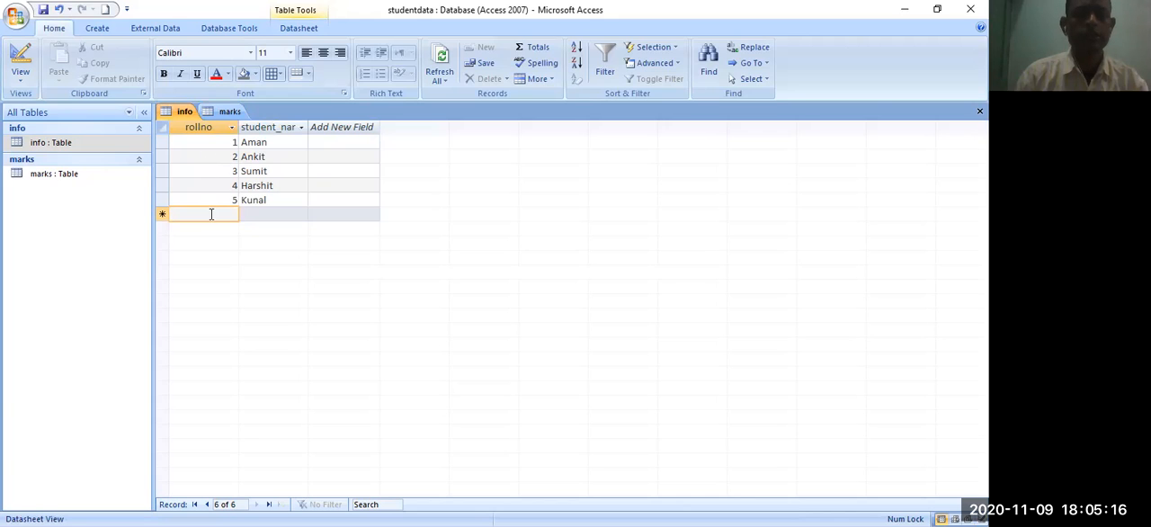
left_click(40, 182)
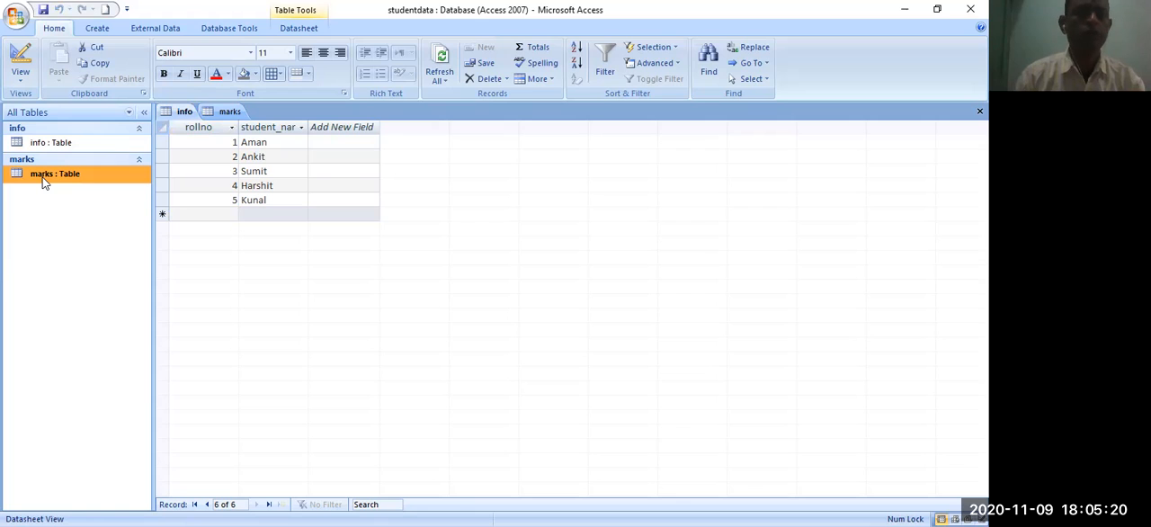
double_click(42, 180)
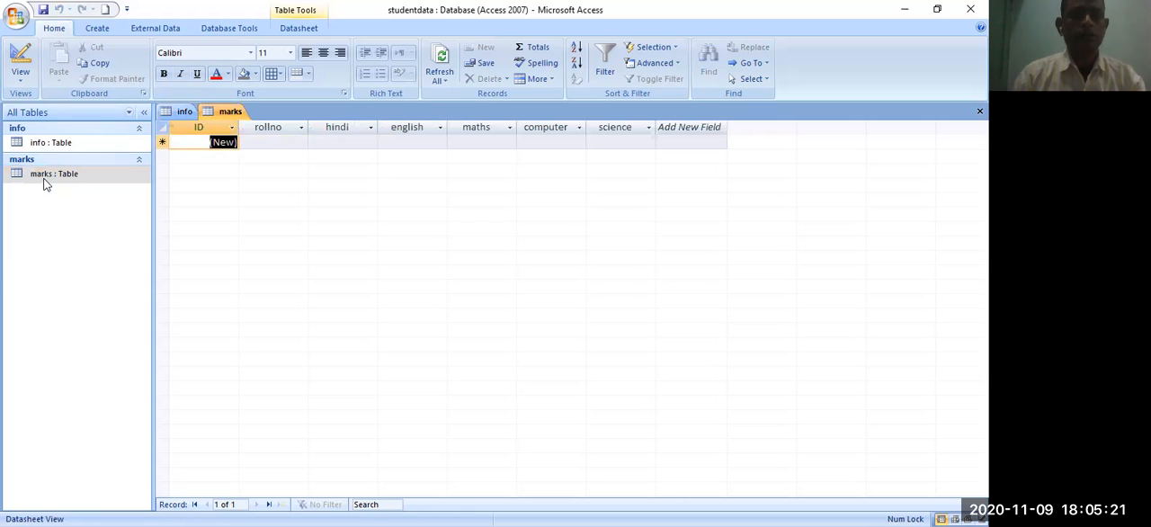
- Enter the first marks record with rollno 1, hindi 40, english 35, maths 39, computer 40 and science 33
left_click(274, 142)
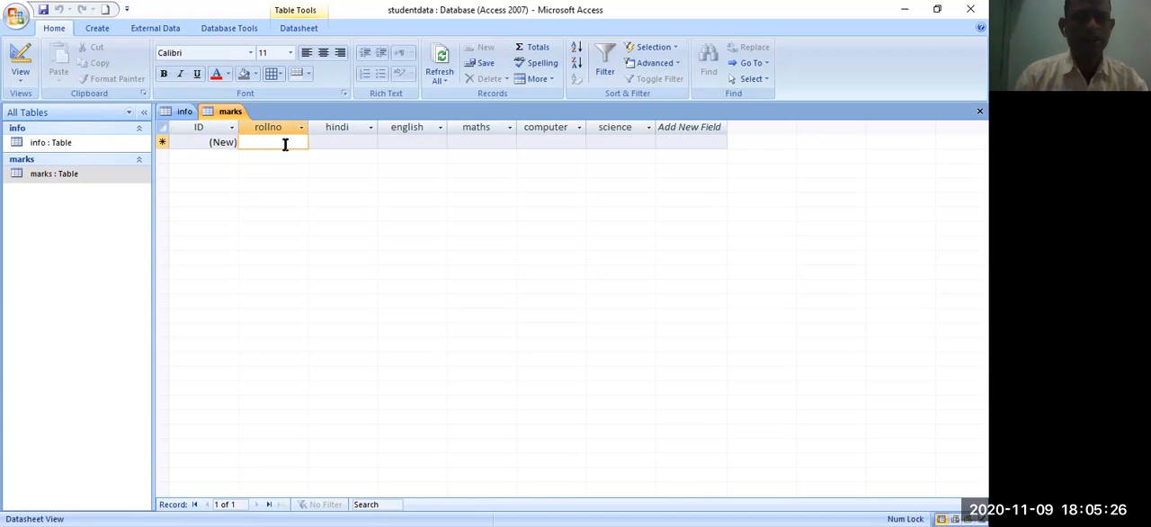
type("1")
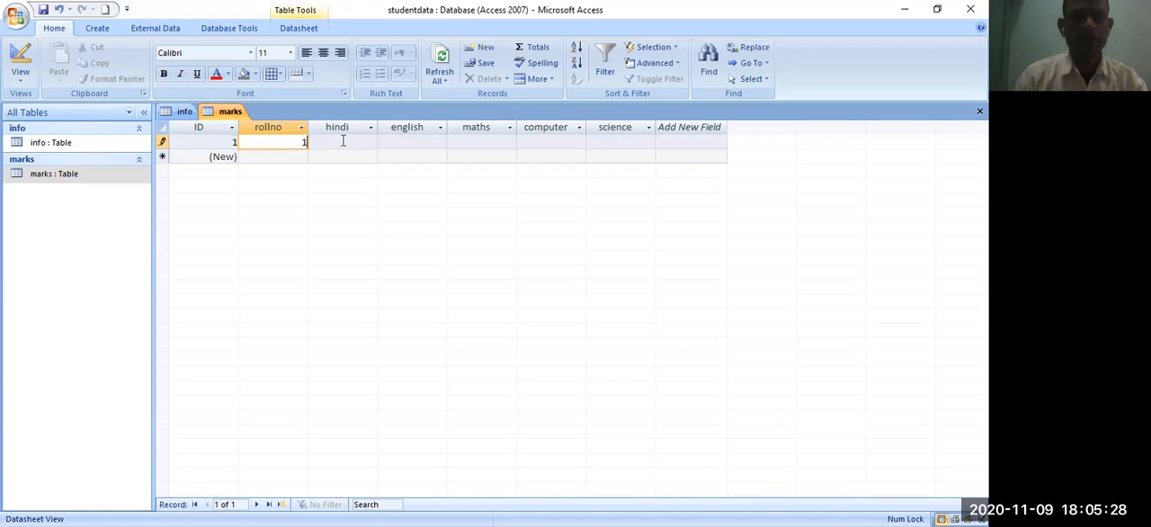
left_click(342, 141)
type("8")
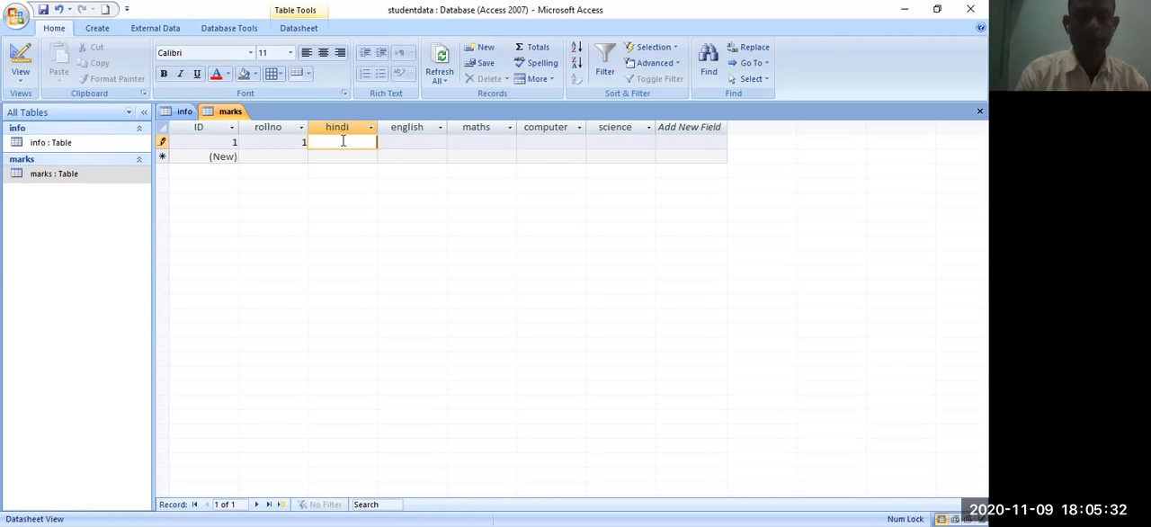
type("40")
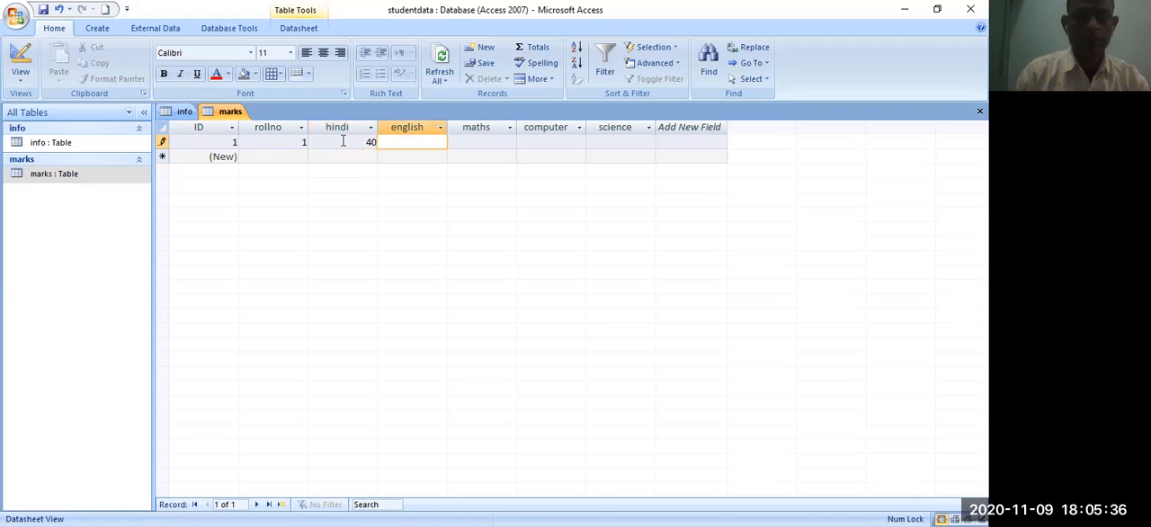
type("35")
key("Tab")
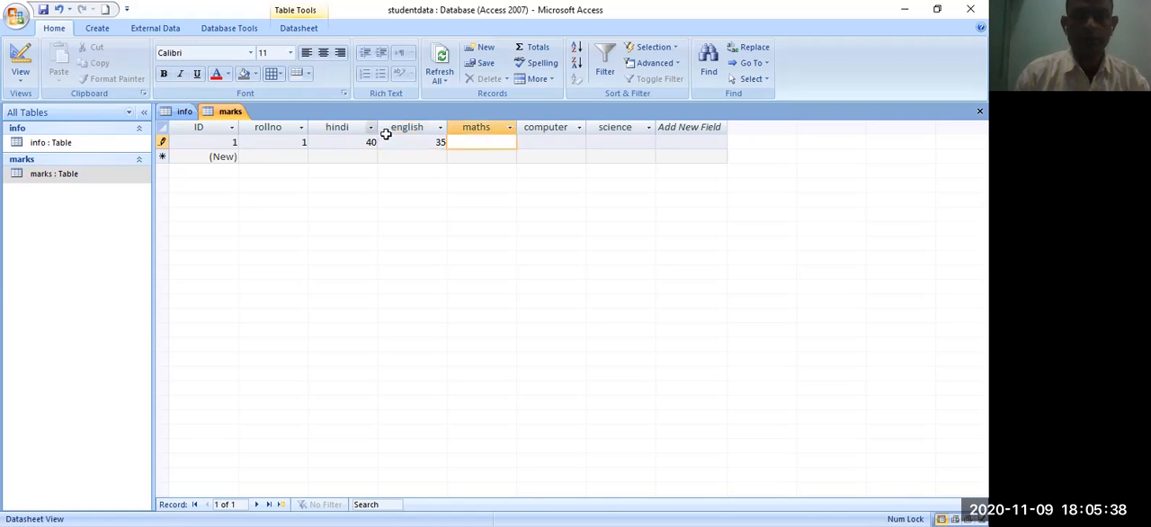
type("39")
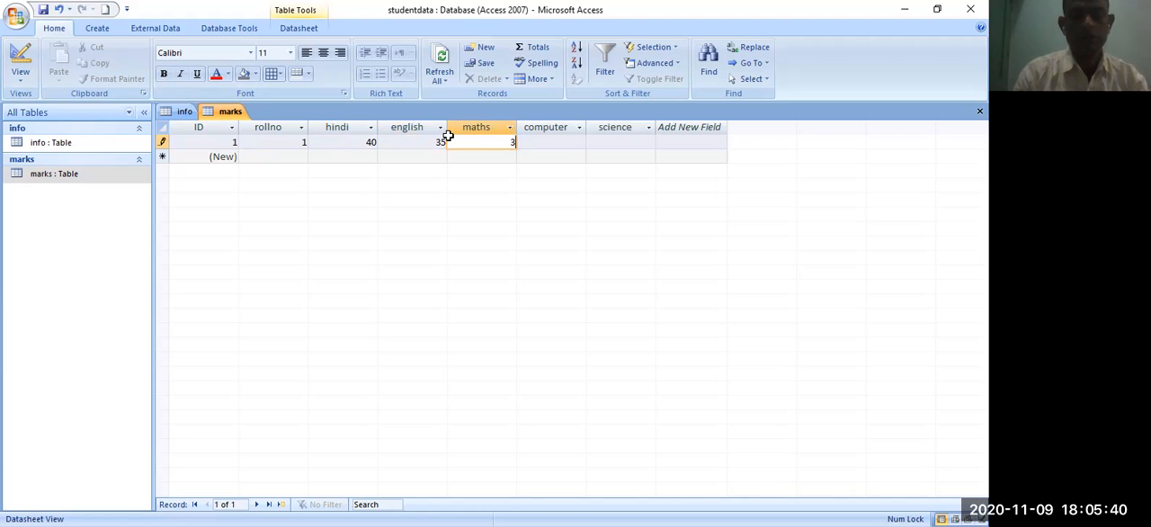
left_click(544, 142)
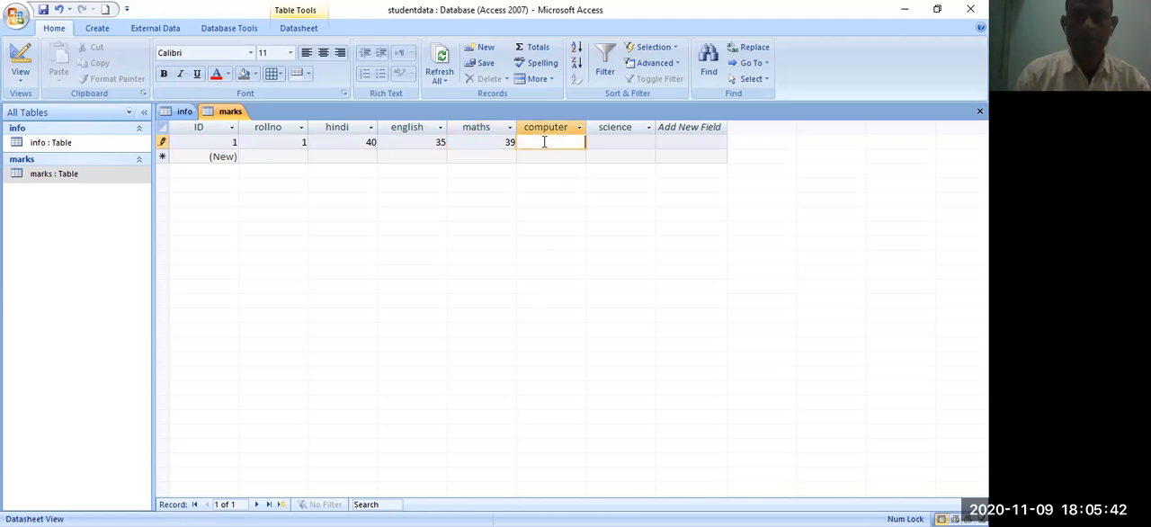
key("Tab")
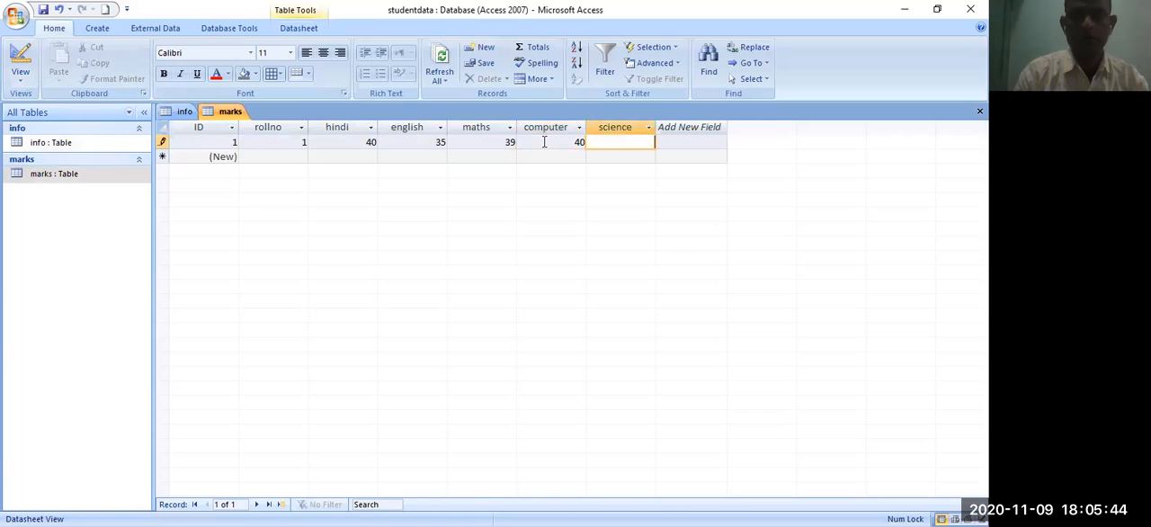
type("3")
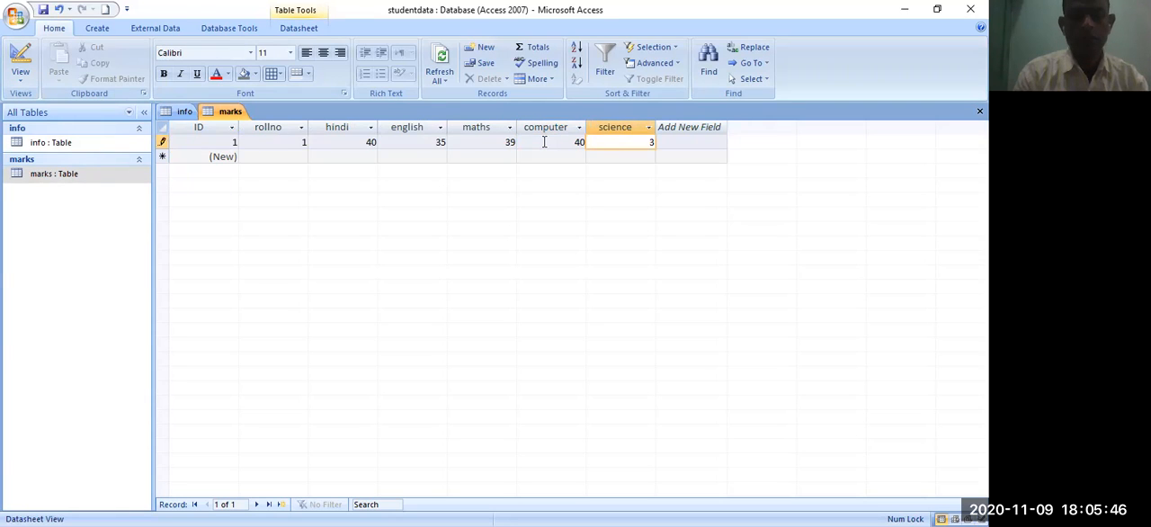
key("Tab")
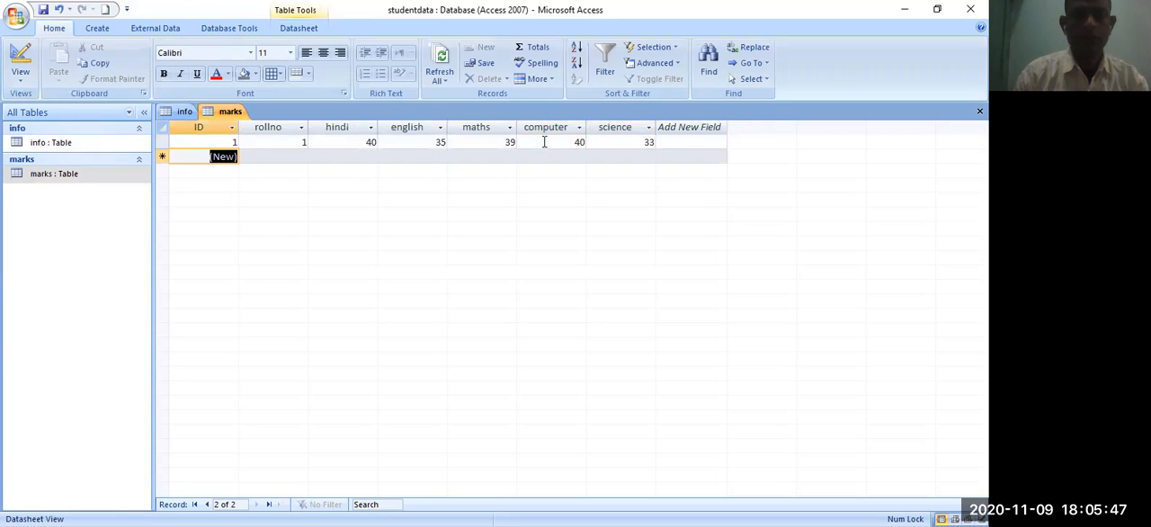
- Enter the second marks record with rollno 2, hindi 40, english 37, maths 29, computer 38 and science 37
left_click(301, 155)
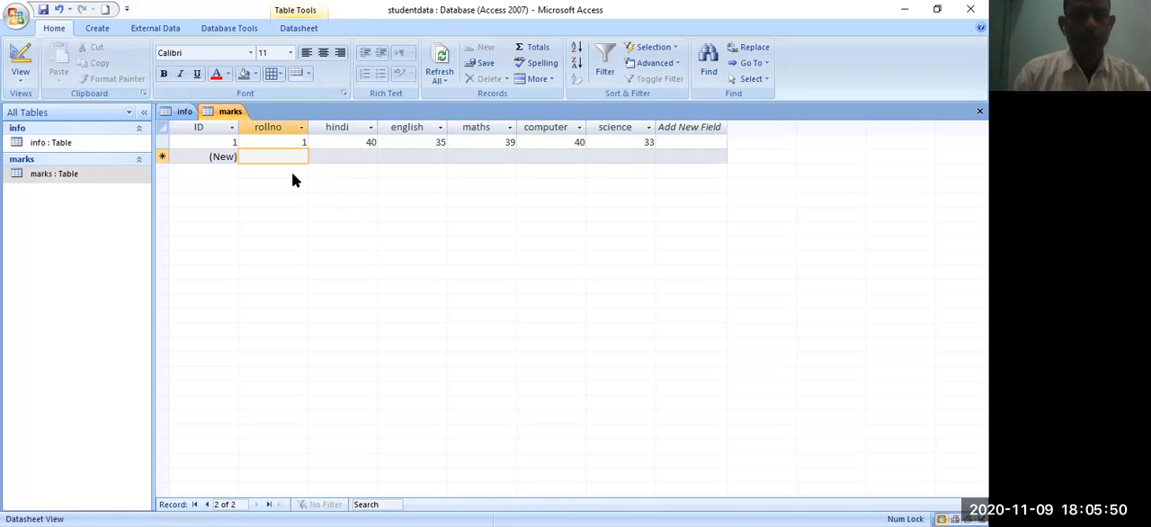
type("2")
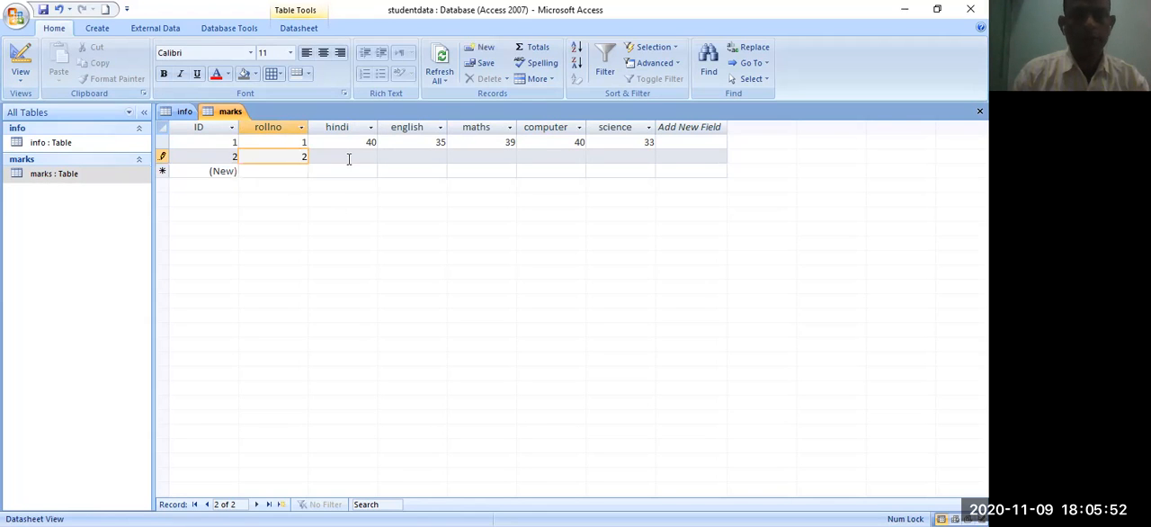
left_click(349, 160)
type("40")
key("Tab")
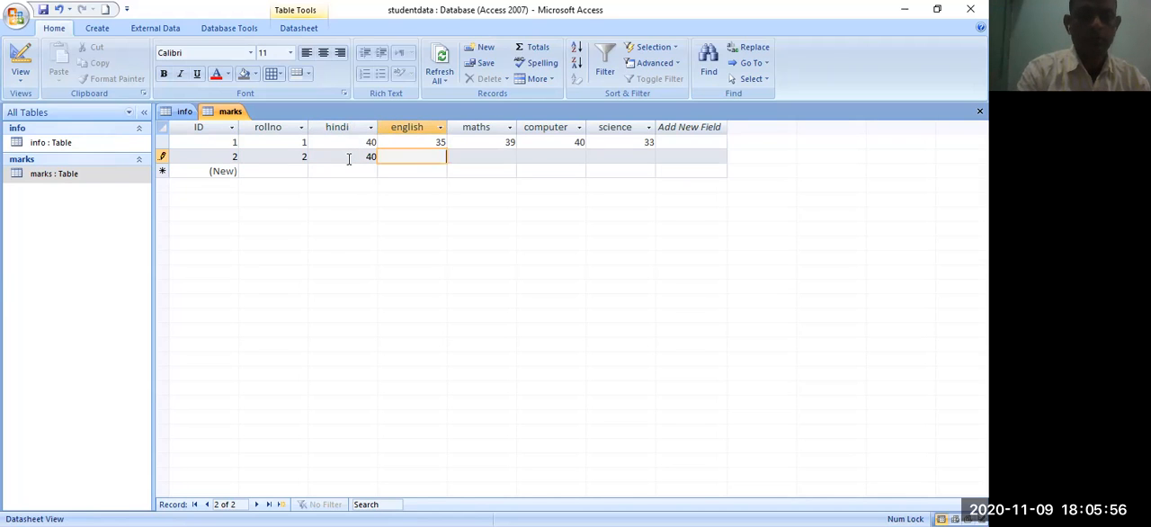
key("Tab")
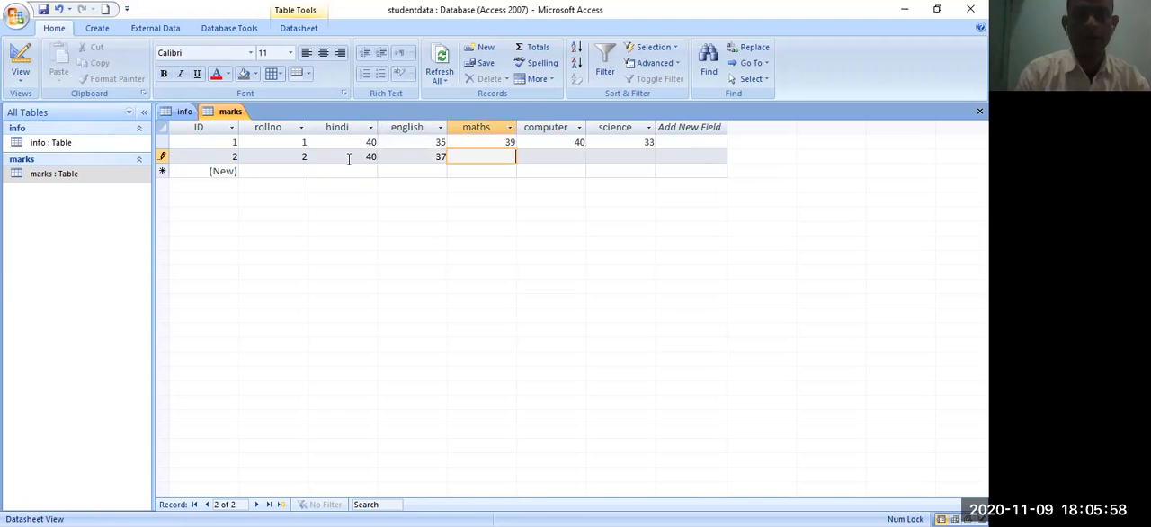
type("2")
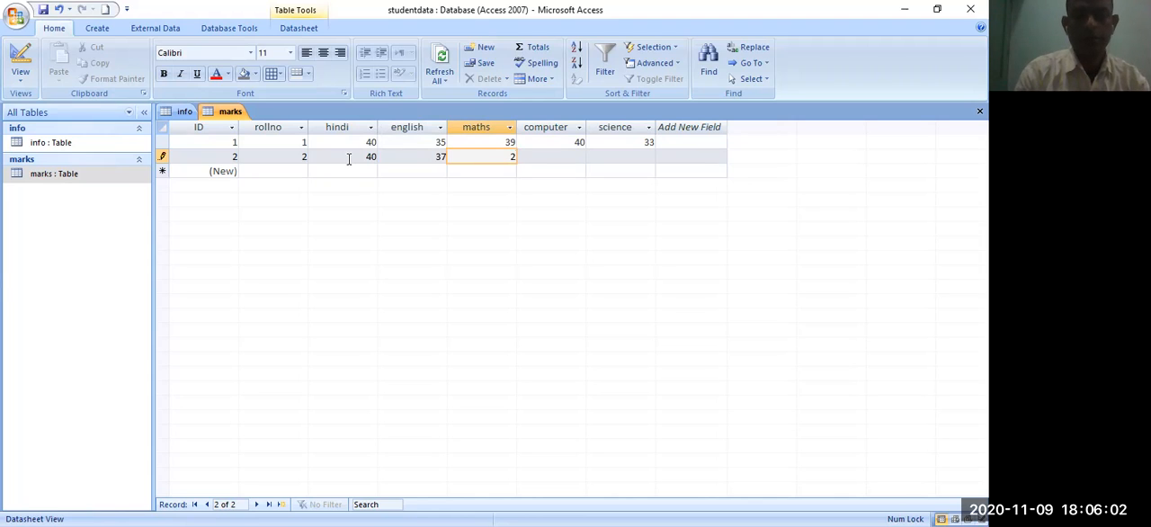
type("9")
key("Tab")
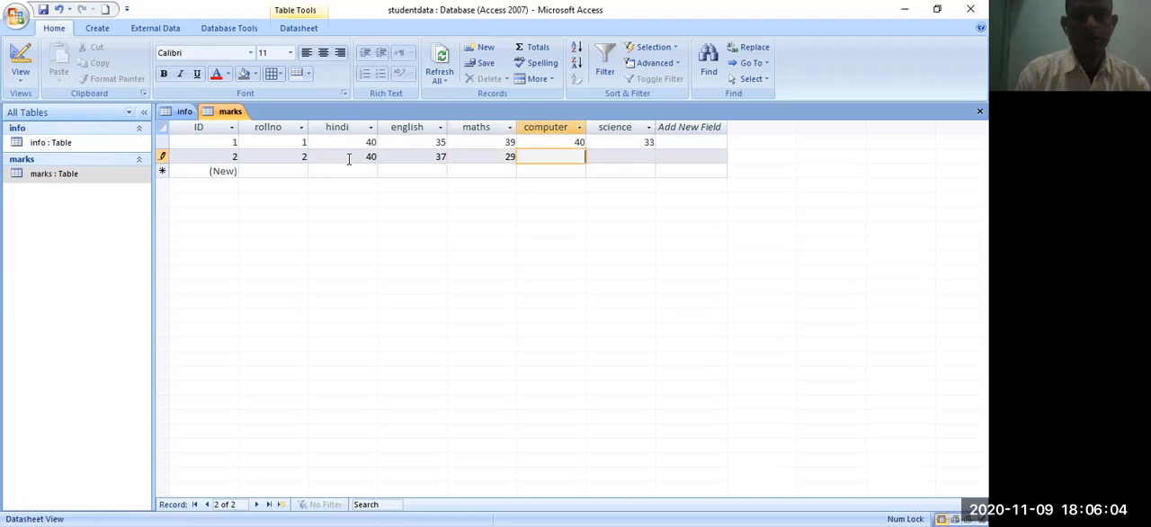
type("38")
key("Tab")
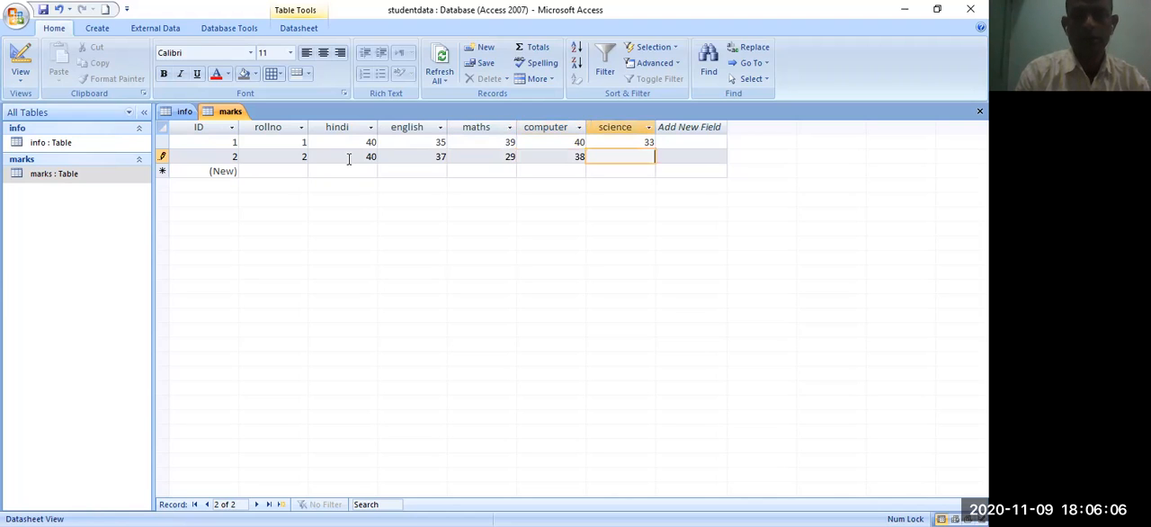
type("37")
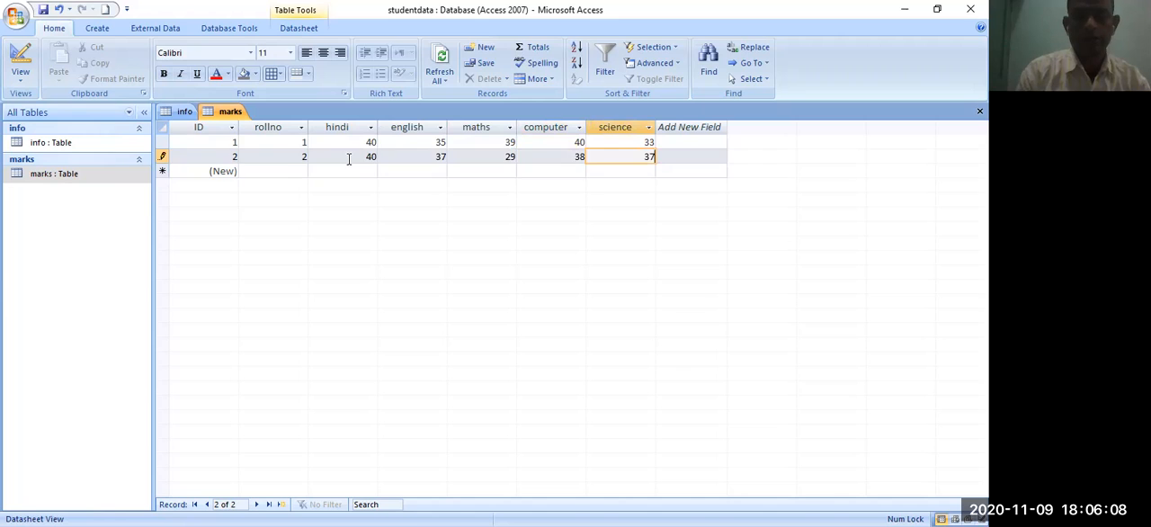
key("Tab")
key("Tab")
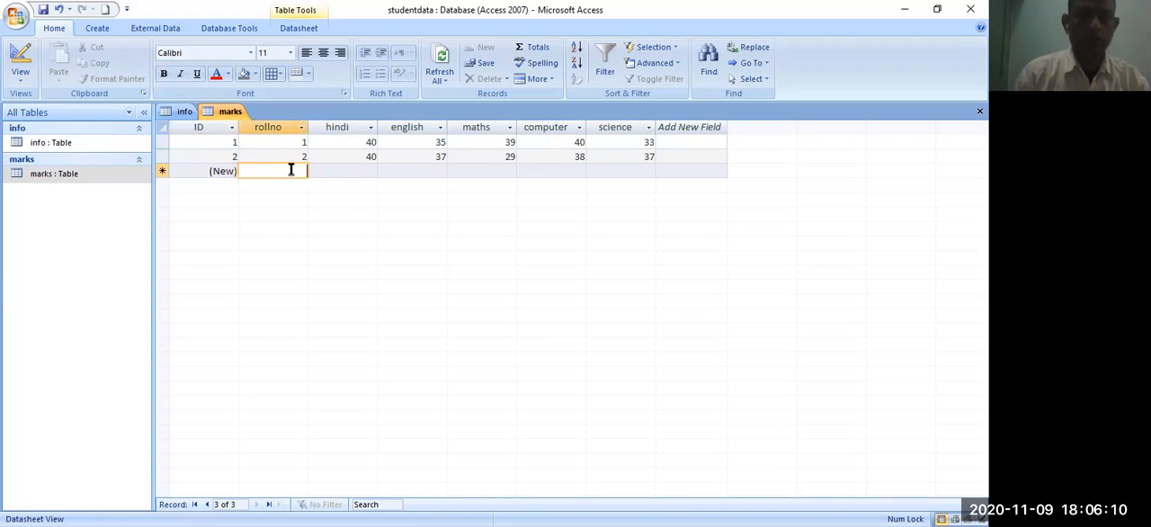
- Enter the third marks record with rollno 3, hindi 39, english 36, maths 30, computer 33 and science 34
type("3")
double_click(304, 172)
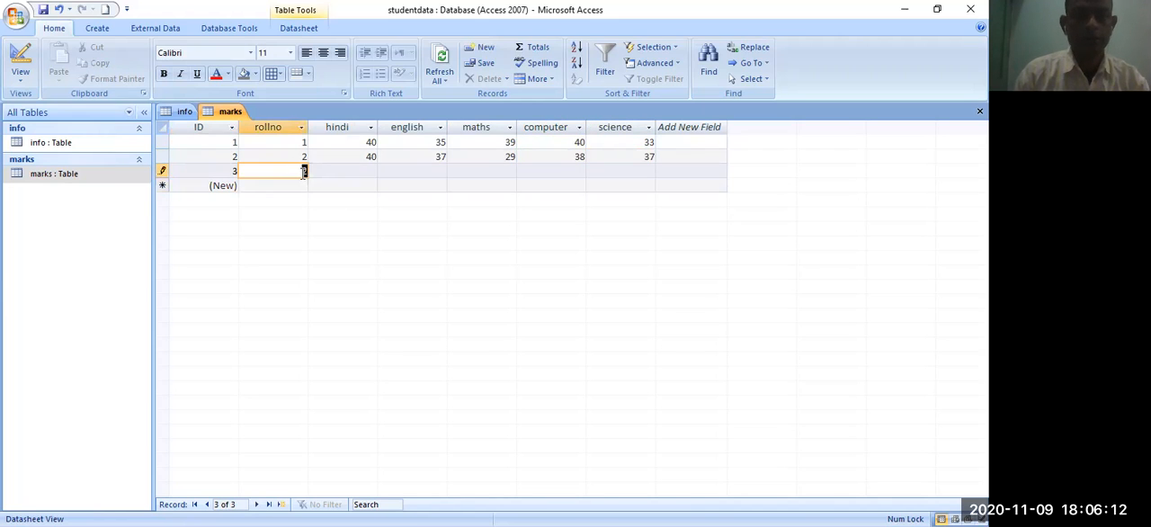
double_click(303, 171)
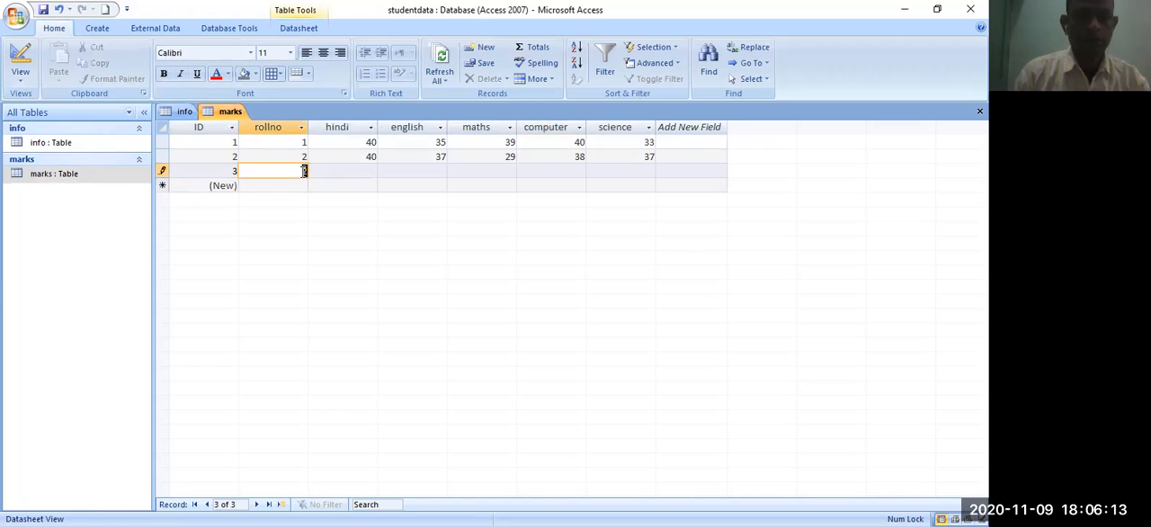
left_click(359, 170)
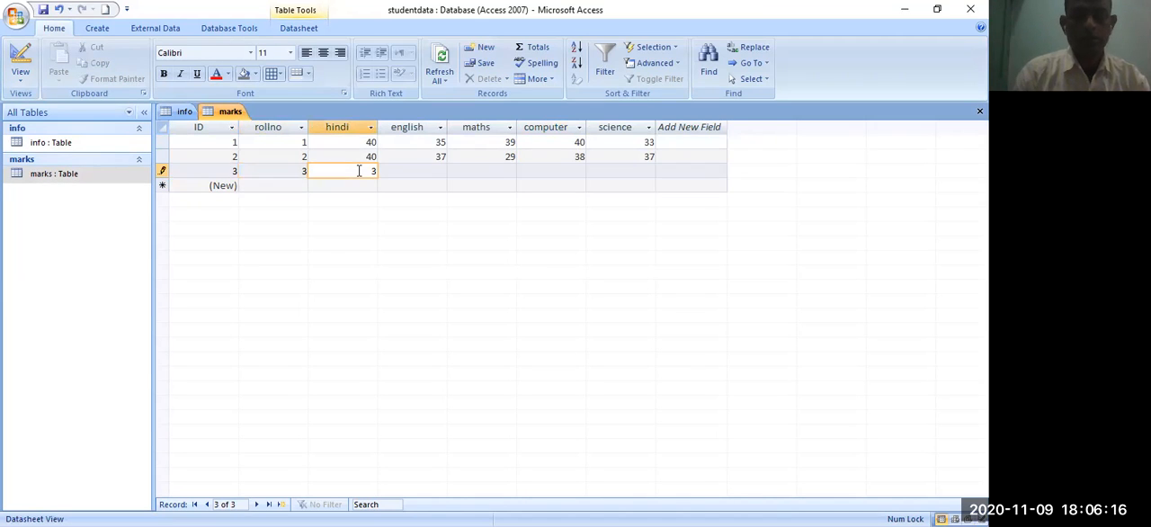
key("Tab")
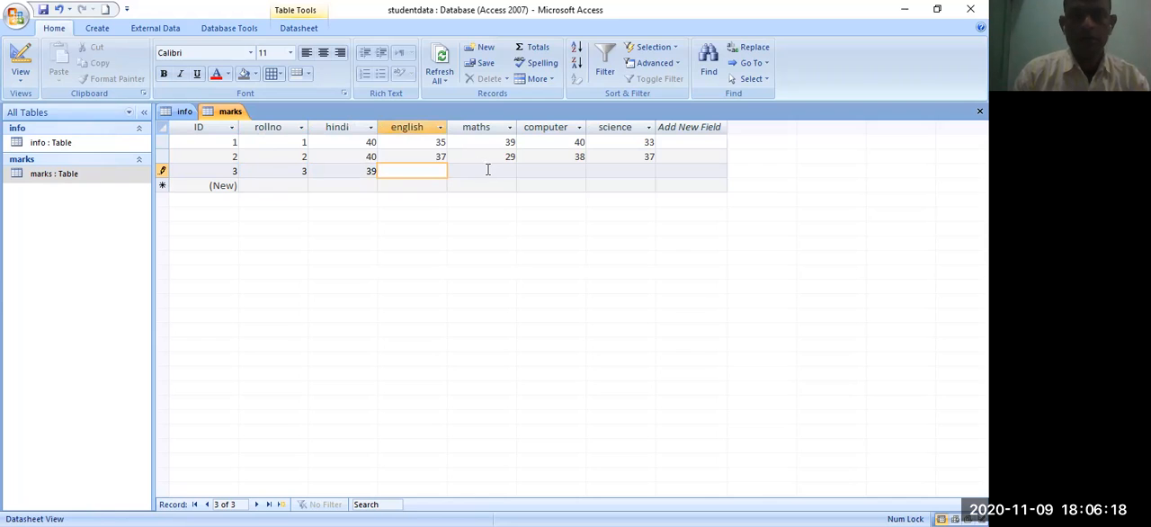
type("36")
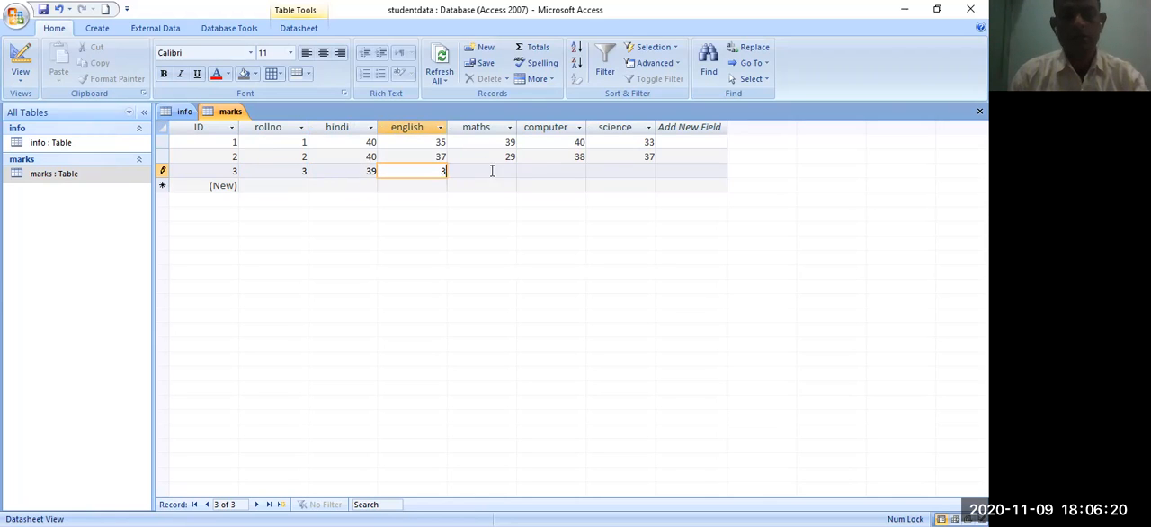
left_click(510, 172)
type("30")
left_click(556, 171)
type("33")
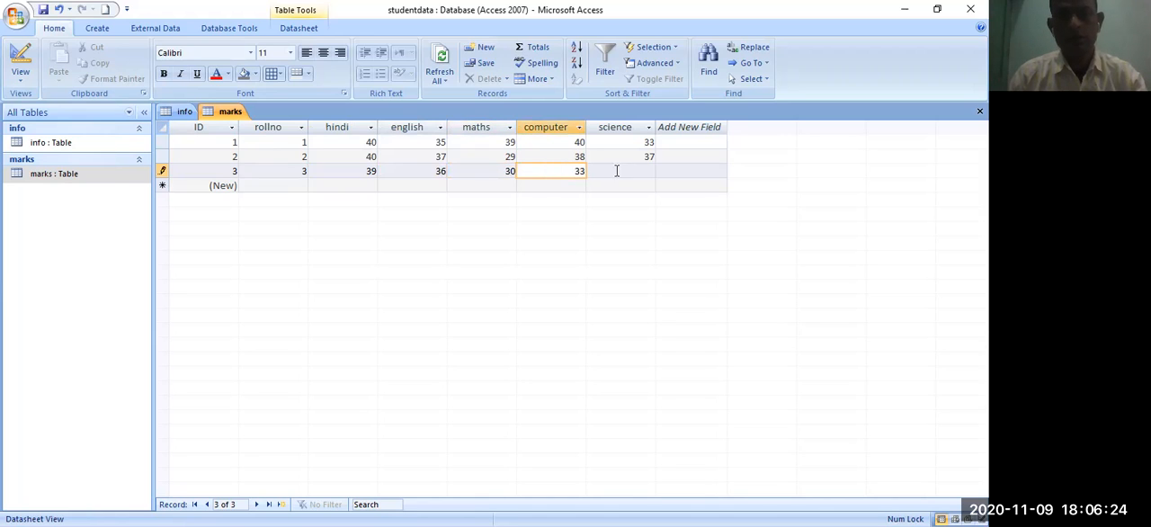
left_click(638, 170)
type("34")
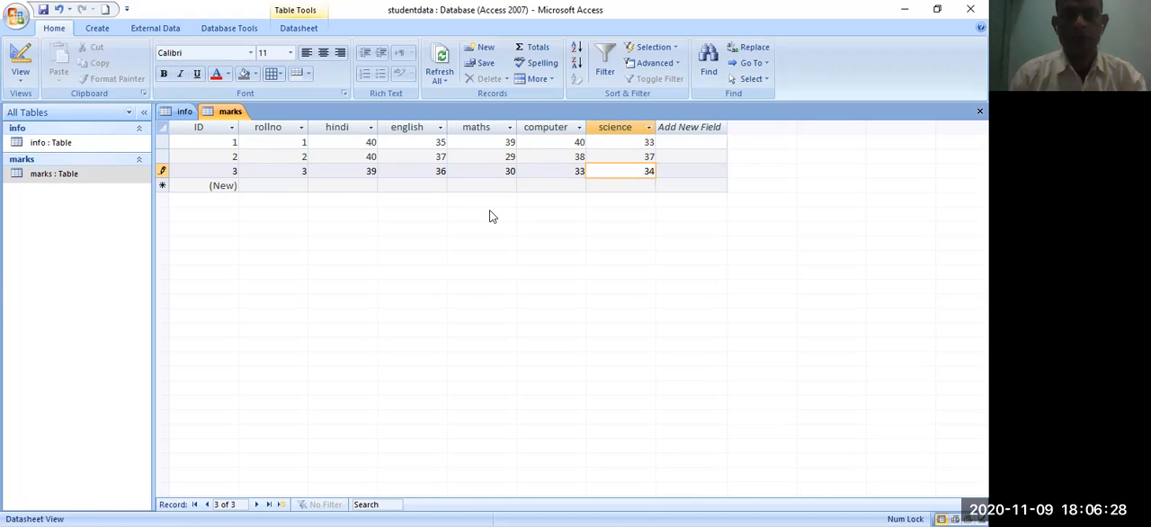
key("Tab")
- Enter the fourth marks record with rollno 4, hindi 34, english 40, maths 40, computer 37 and science 37
left_click(301, 185)
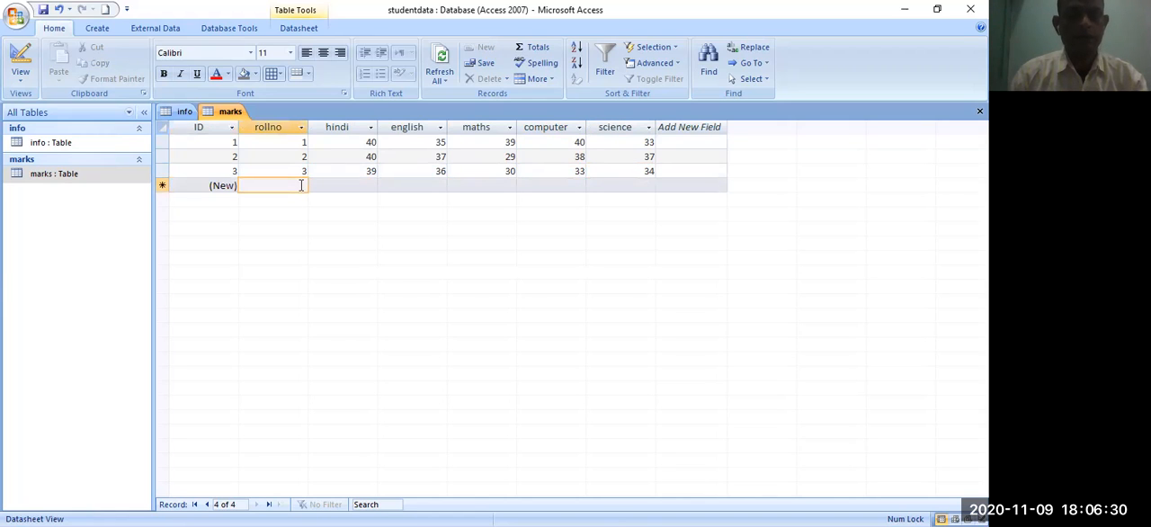
type("4")
left_click(369, 185)
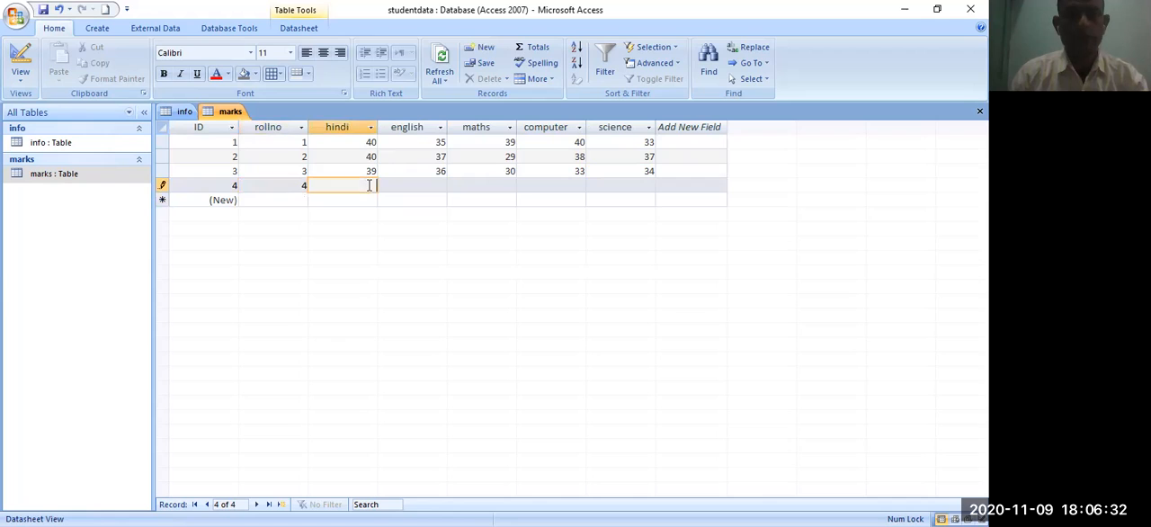
type("34")
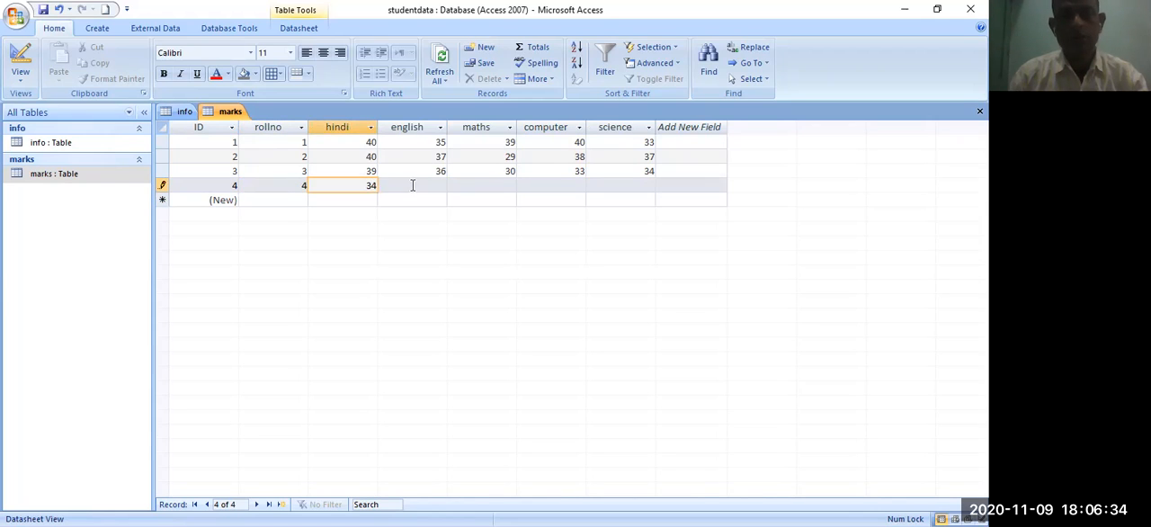
left_click(416, 185)
type("40")
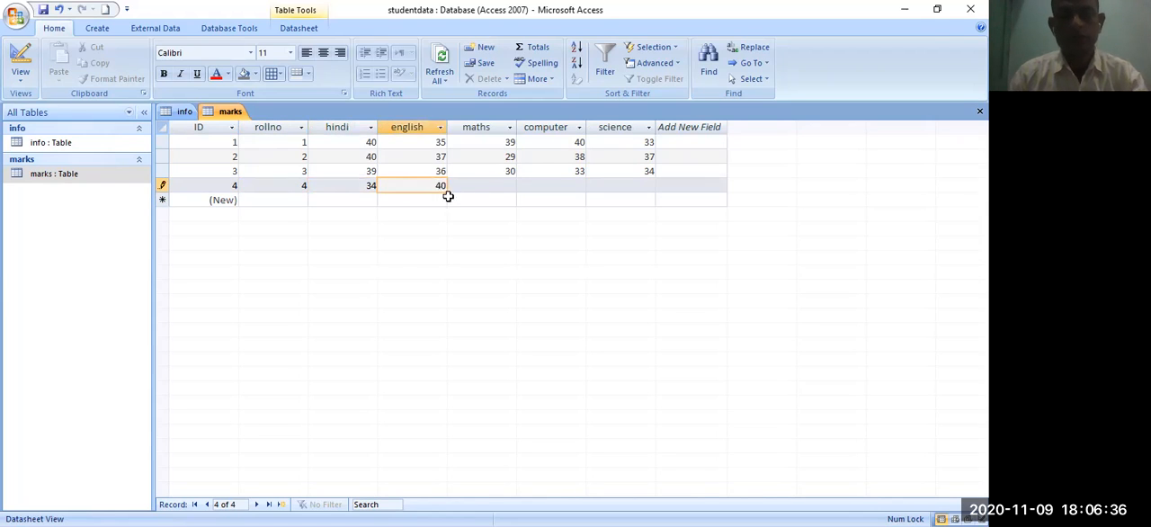
left_click(492, 185)
type("40")
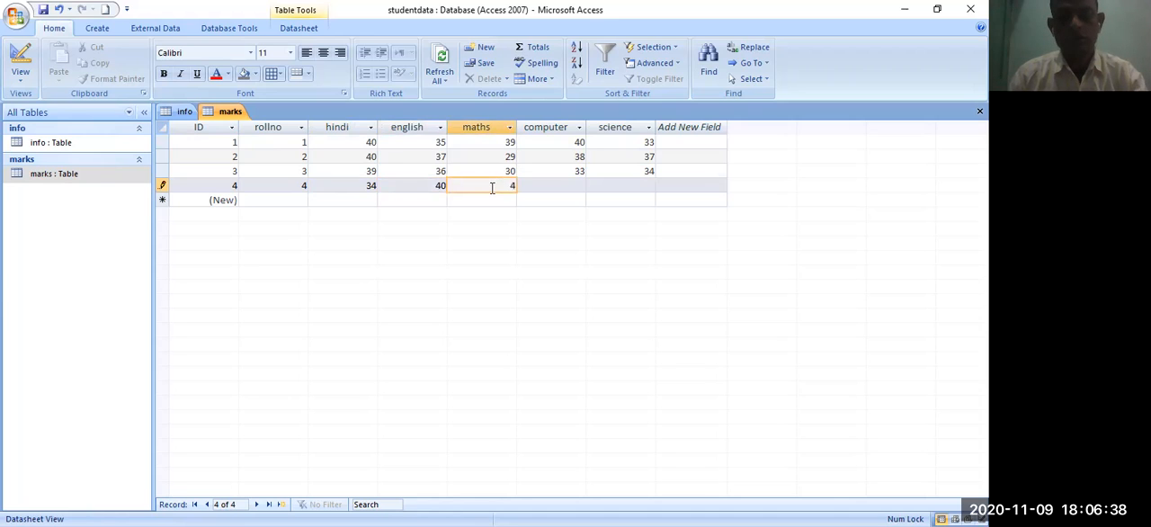
left_click(575, 184)
type("37")
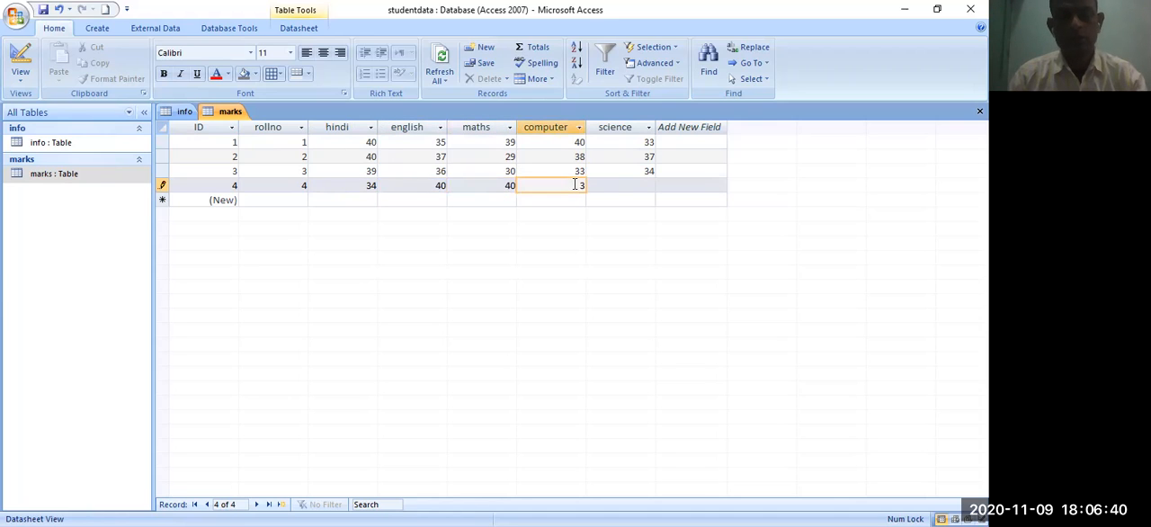
left_click(633, 185)
type("3")
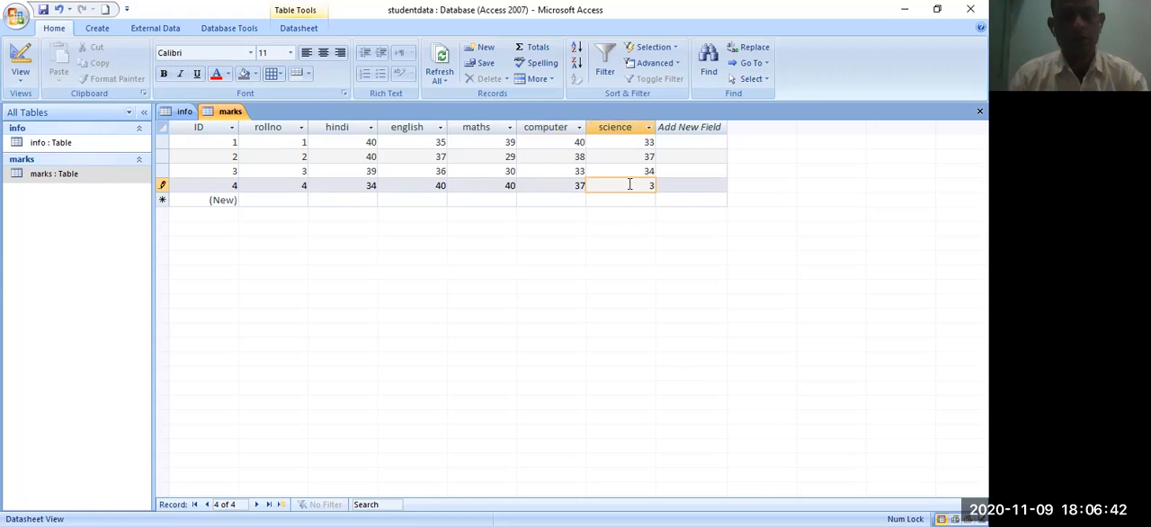
type("7")
key("Tab")
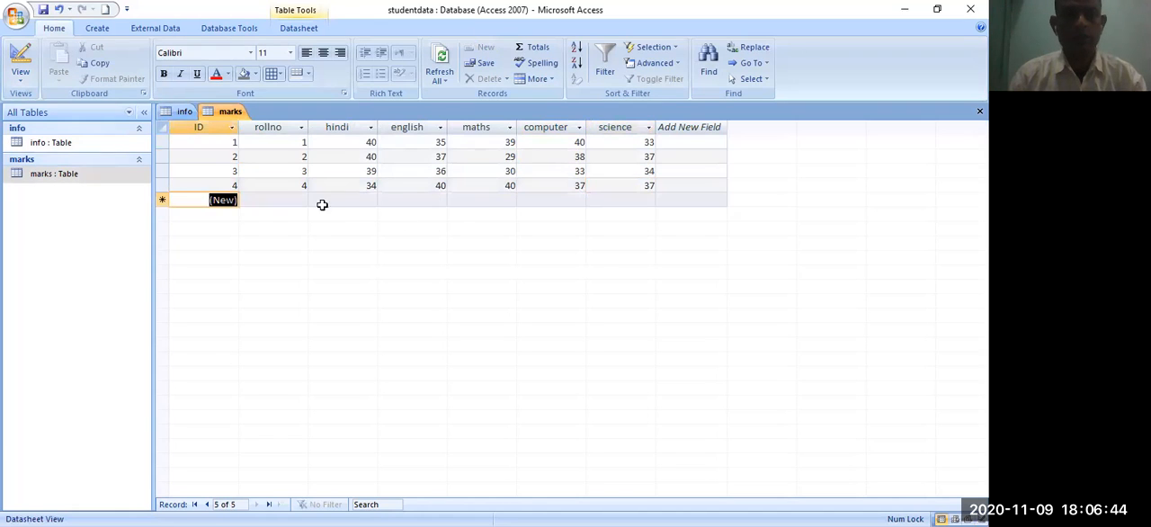
- Enter the fifth marks record with rollno 5, hindi 36, english 40, maths 38, computer 39 and science 35
left_click(303, 199)
type("5")
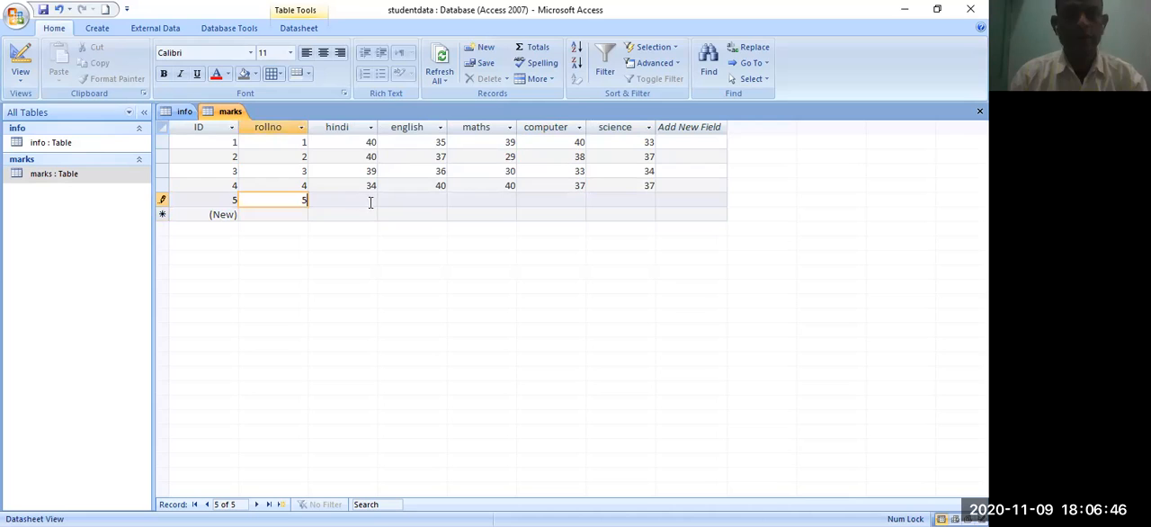
left_click(375, 202)
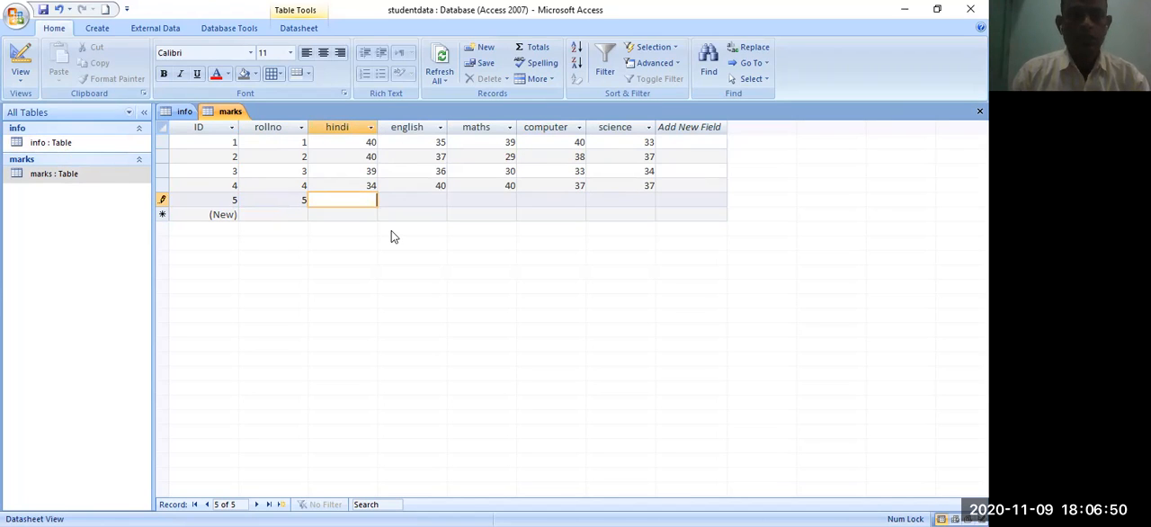
type("6")
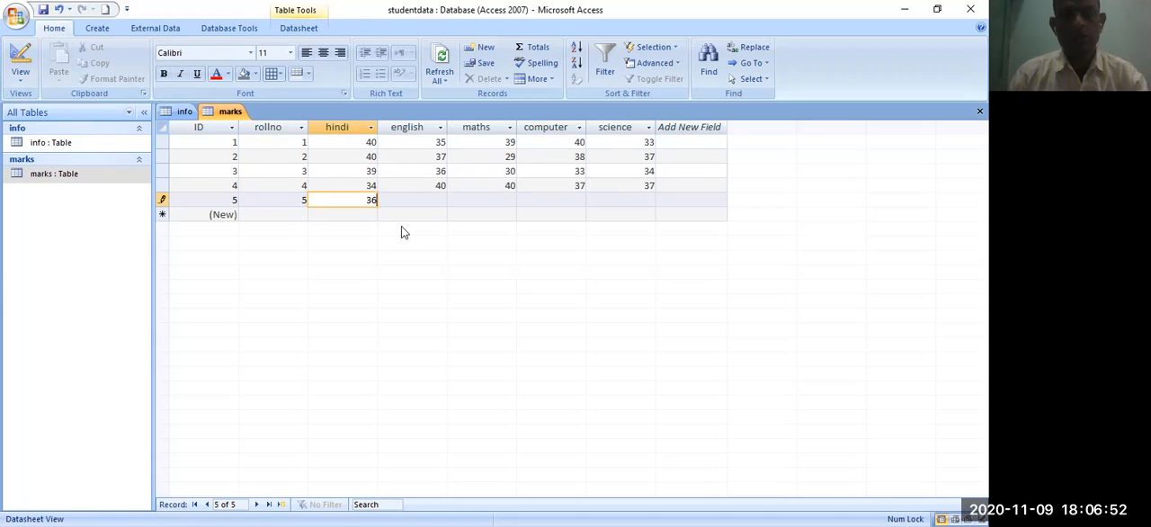
left_click(432, 200)
type("40")
left_click(499, 200)
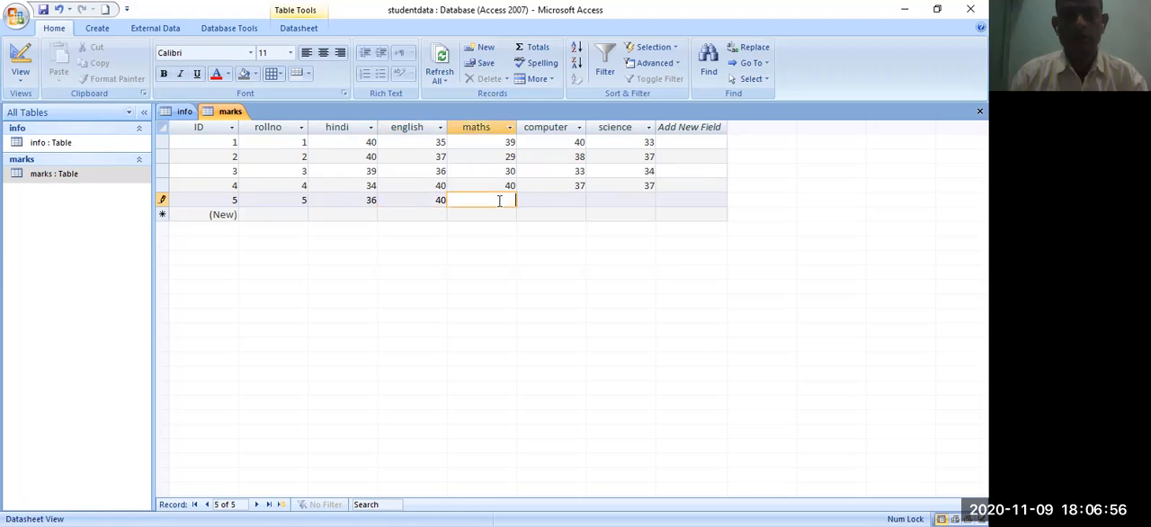
type("38")
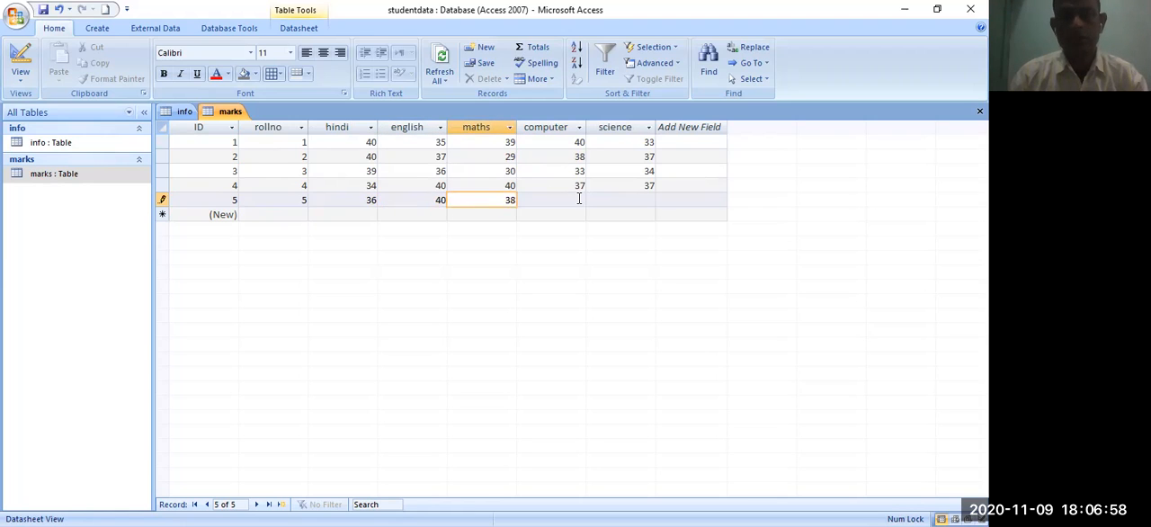
left_click(579, 199)
type("39")
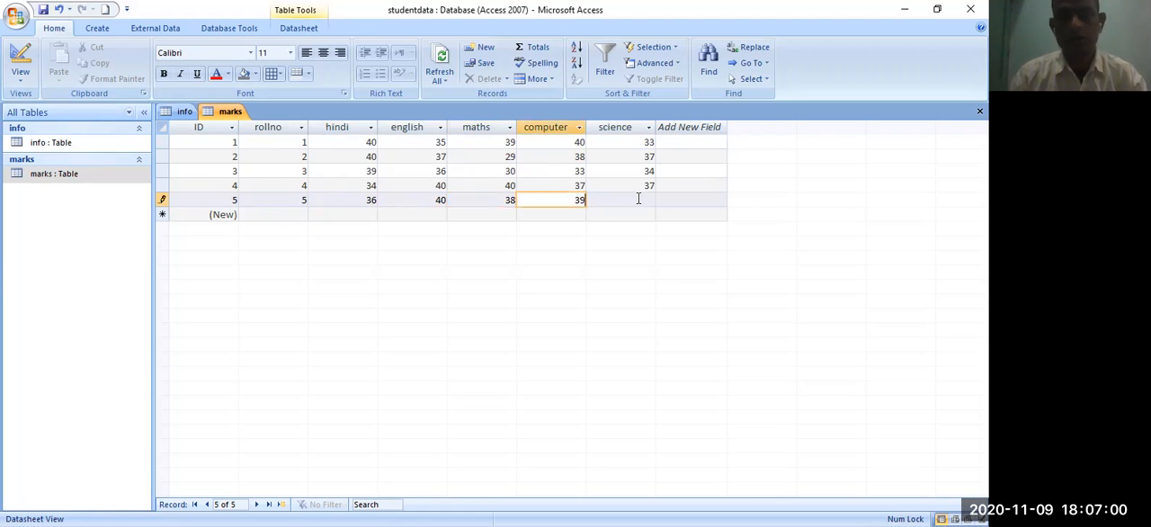
left_click(638, 199)
type("3")
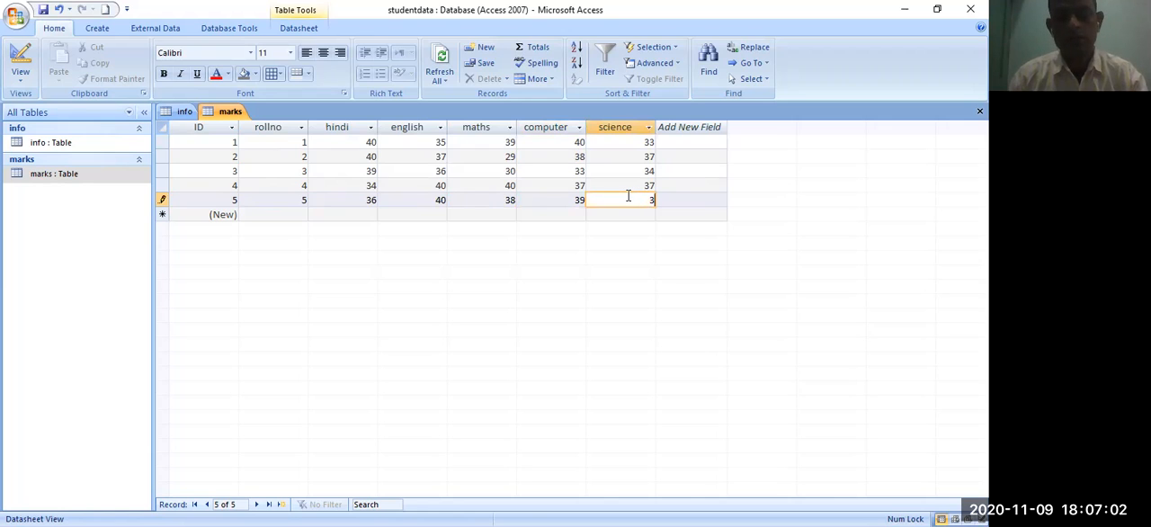
type("5")
key("Tab")
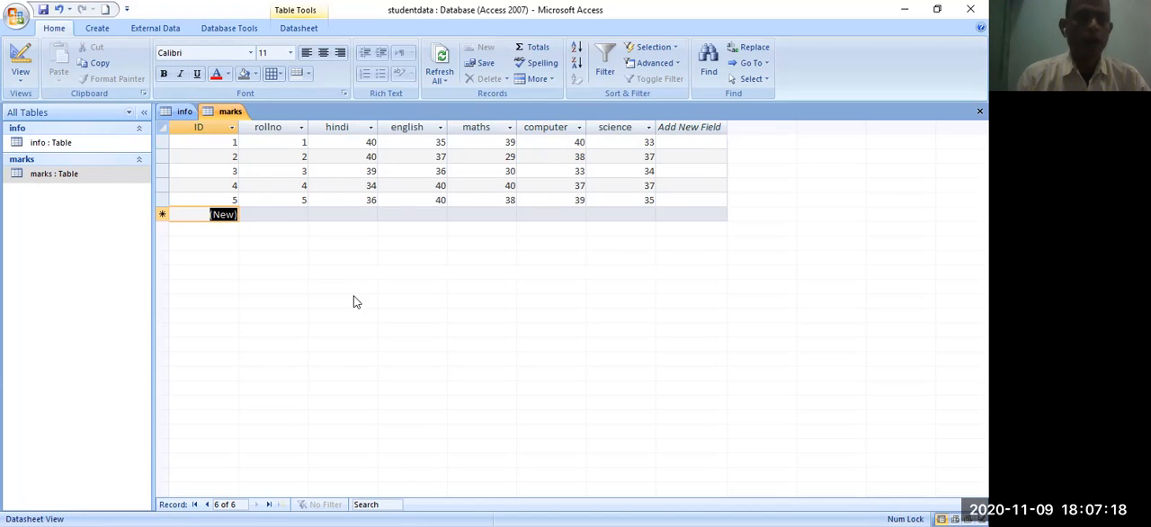
- Open the Relationships window for the database, ready to choose from the info and marks tables
left_click(43, 144)
left_click(49, 175)
left_click(45, 143)
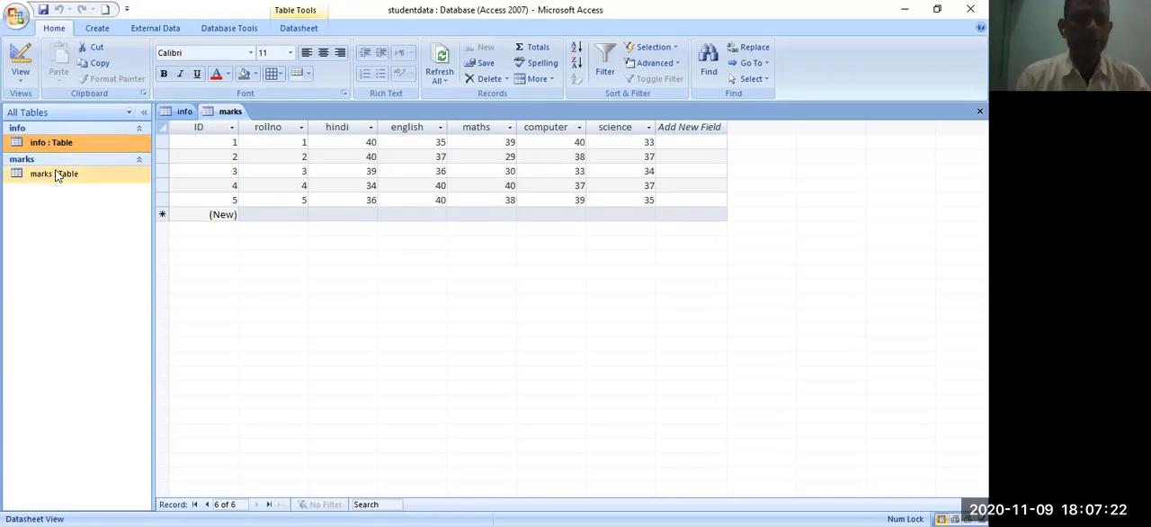
left_click(227, 30)
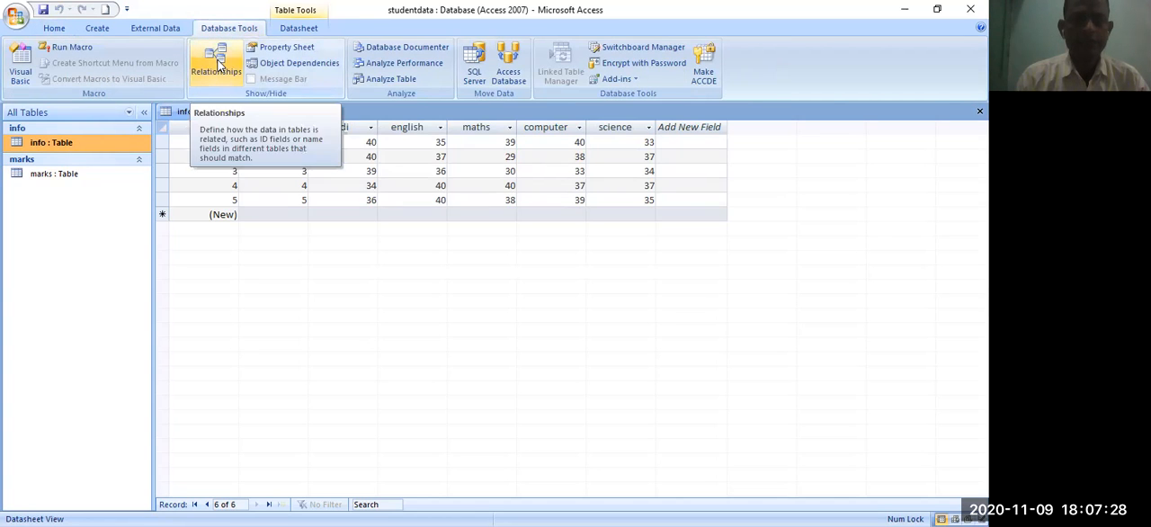
left_click(218, 65)
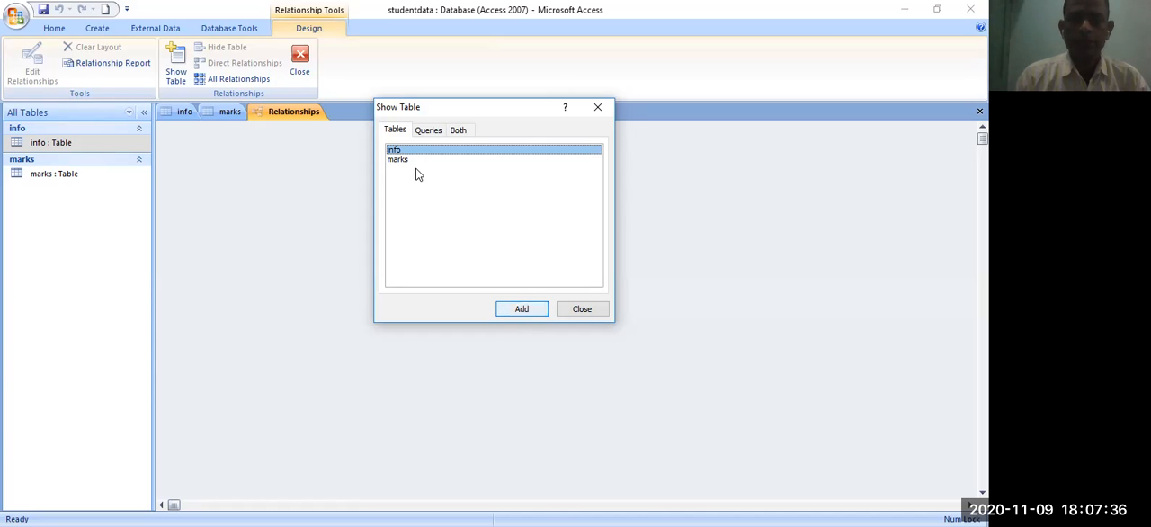
- Add the info and marks tables to the relationship layout and dismiss the table chooser
left_click(523, 311)
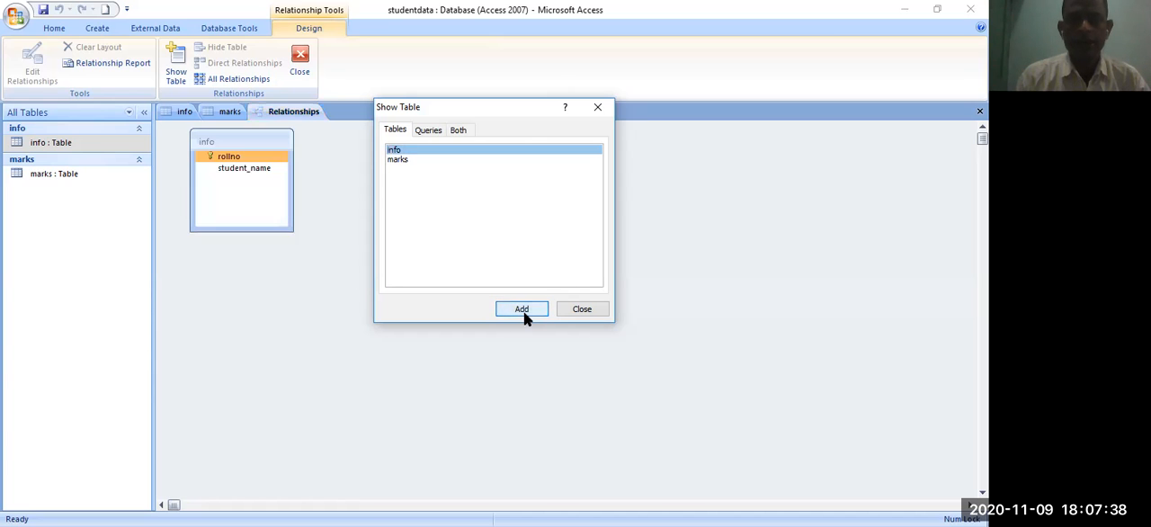
left_click(408, 162)
left_click(521, 310)
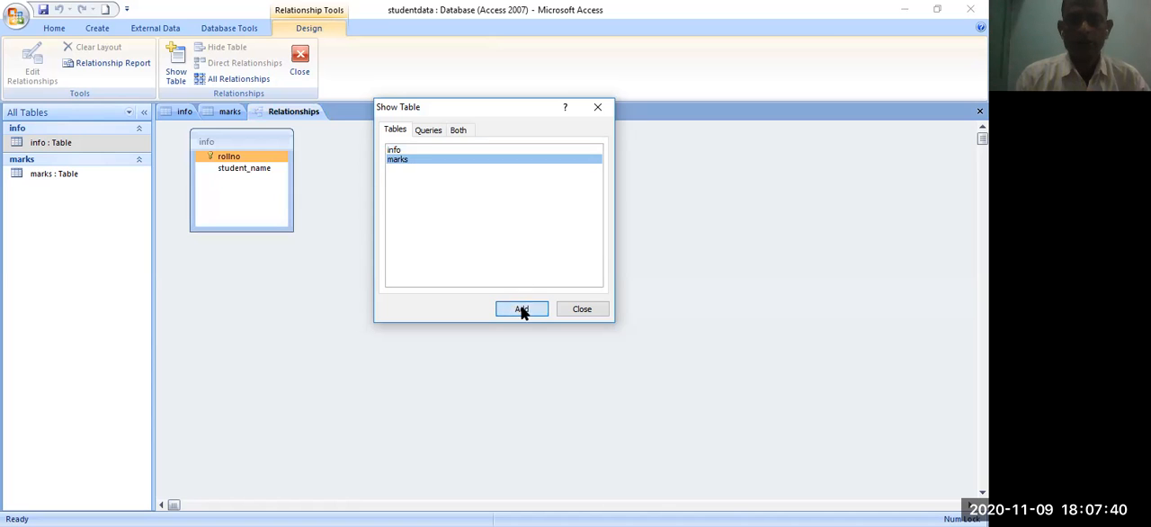
left_click(582, 310)
left_click(585, 311)
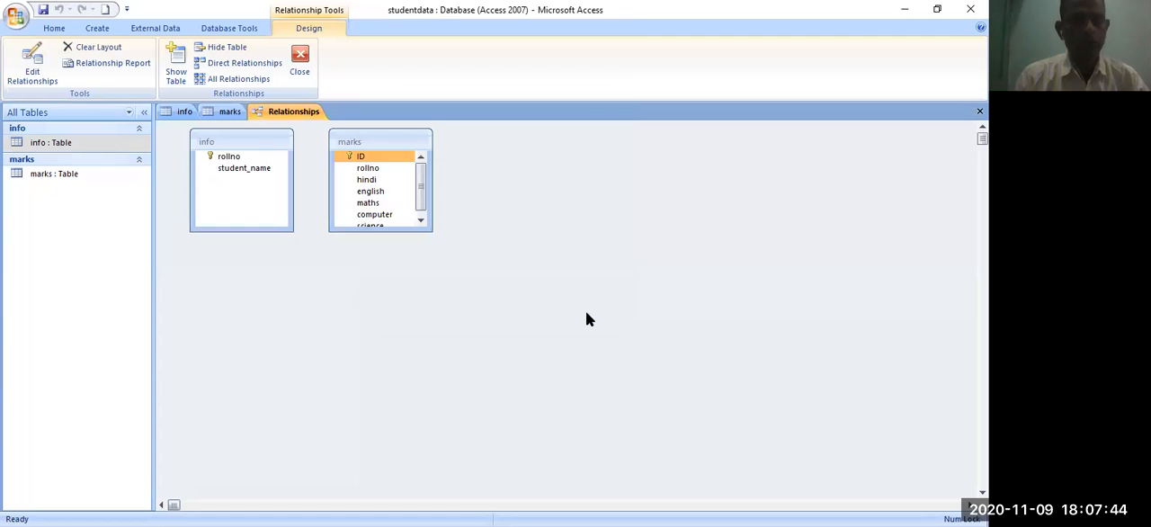
- Close the open info and marks datasheets, keeping only the relationship layout open
left_click(183, 111)
right_click(184, 113)
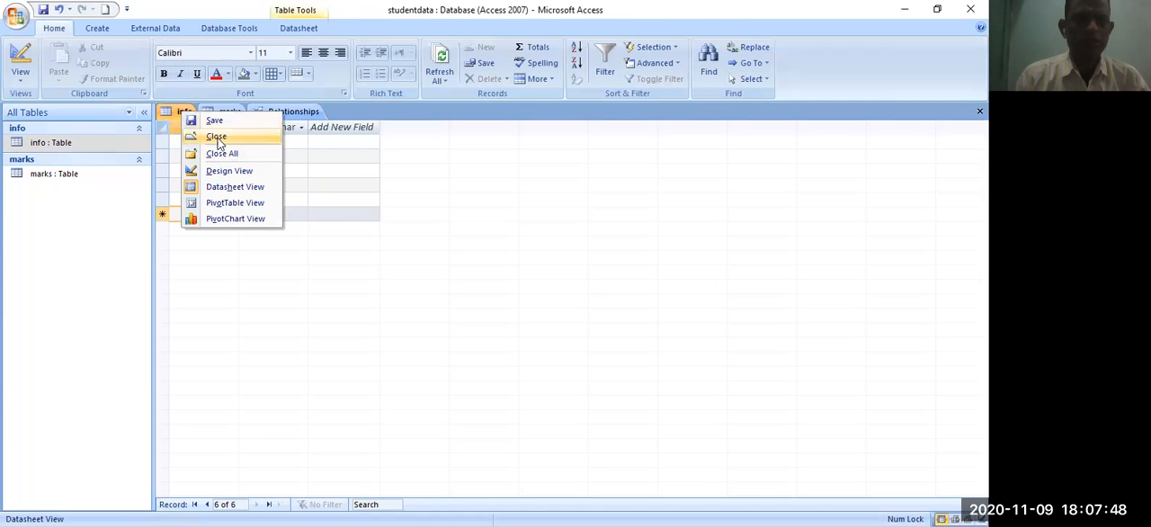
left_click(217, 138)
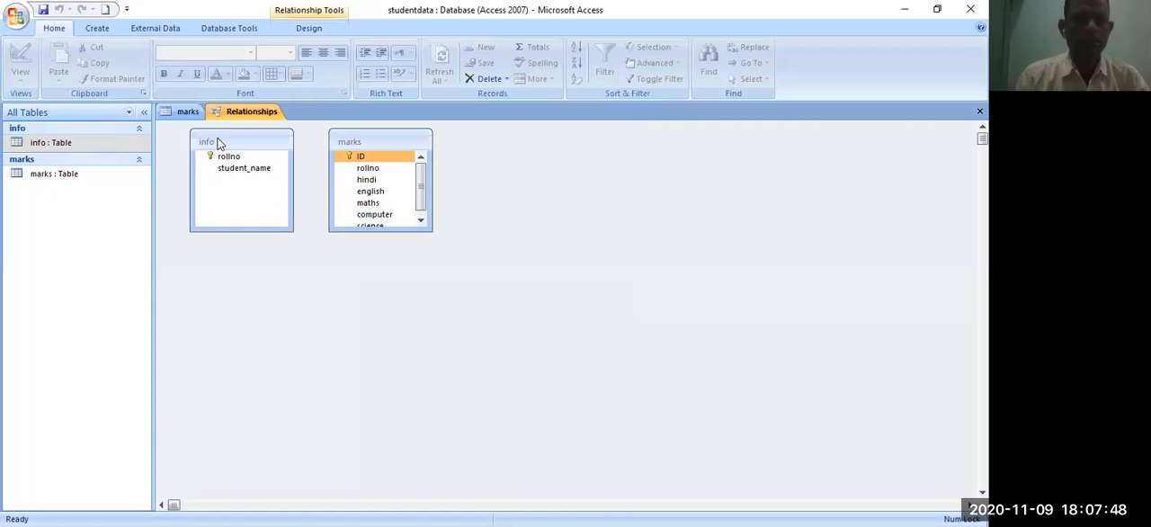
right_click(178, 111)
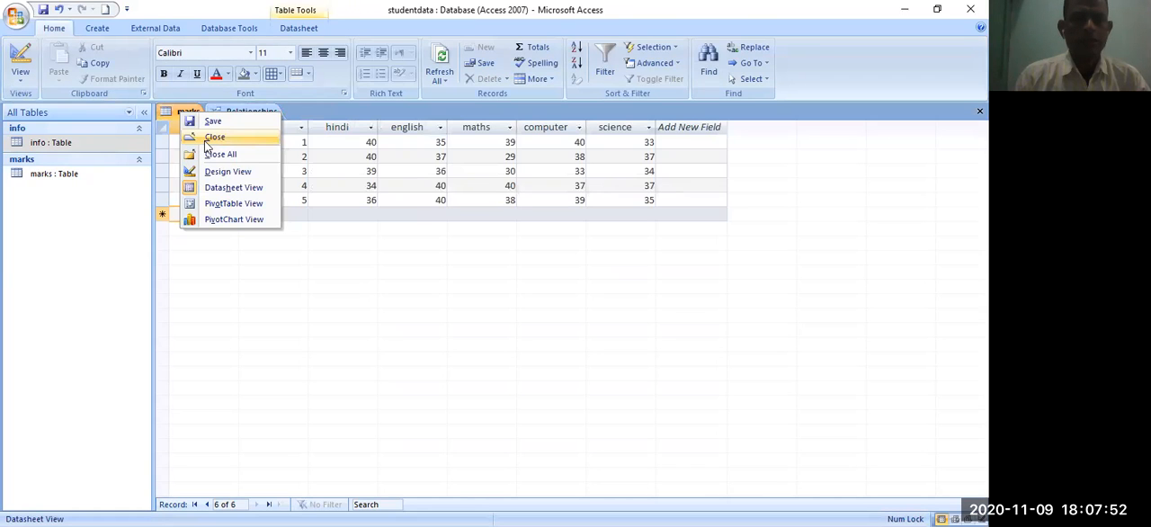
left_click(208, 140)
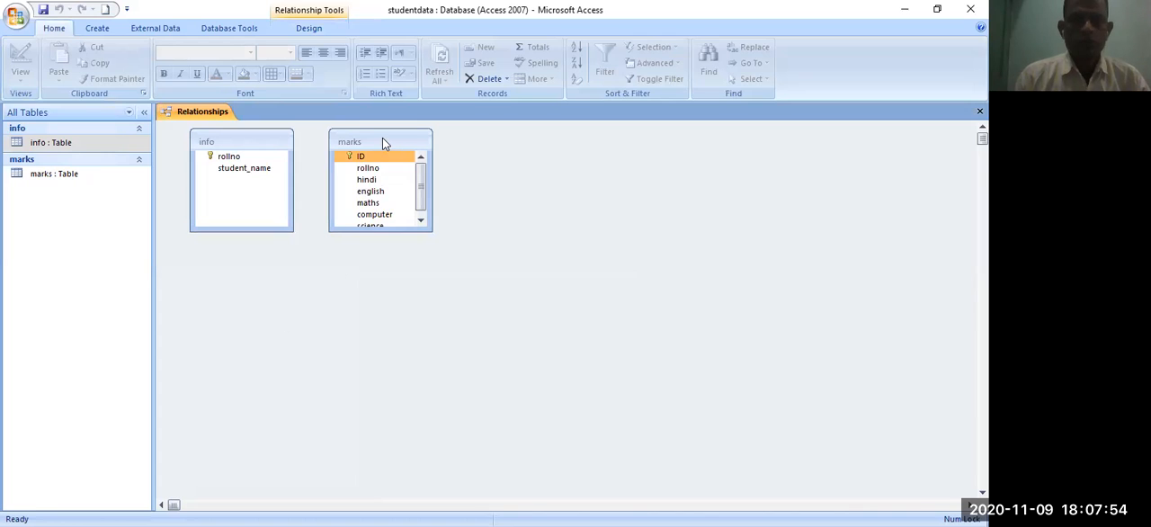
- Space the marks table away from info and relate info's rollno to marks' rollno with referential integrity enforced
left_click_drag(398, 139, 522, 151)
left_click(232, 168)
left_click(220, 155)
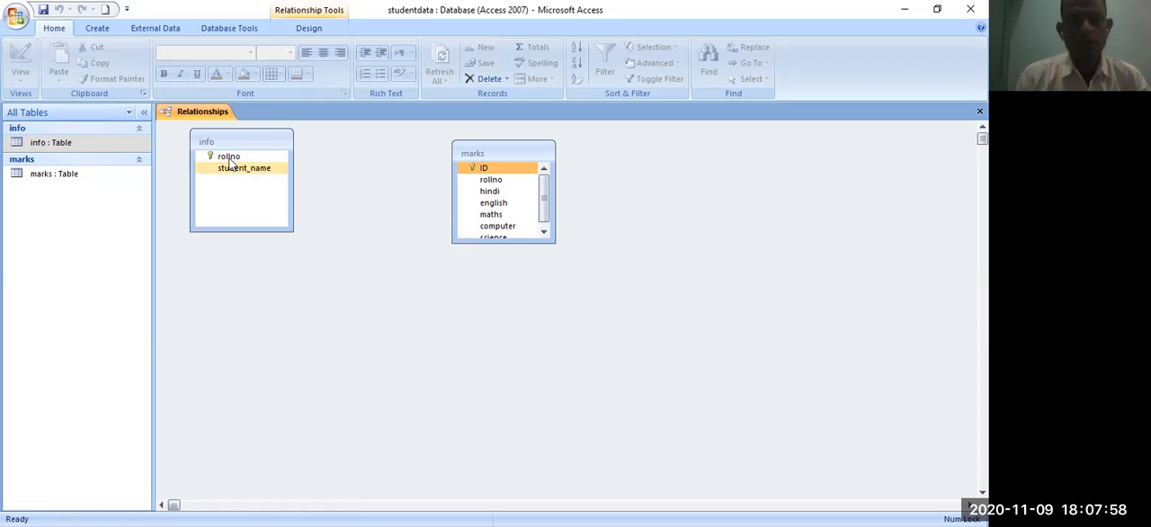
left_click(234, 159)
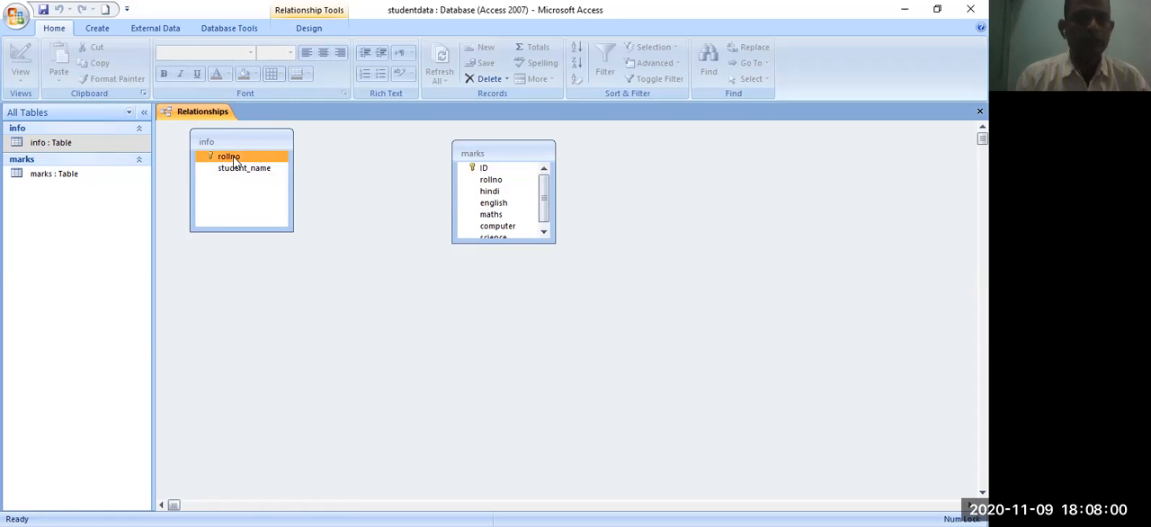
left_click(483, 173)
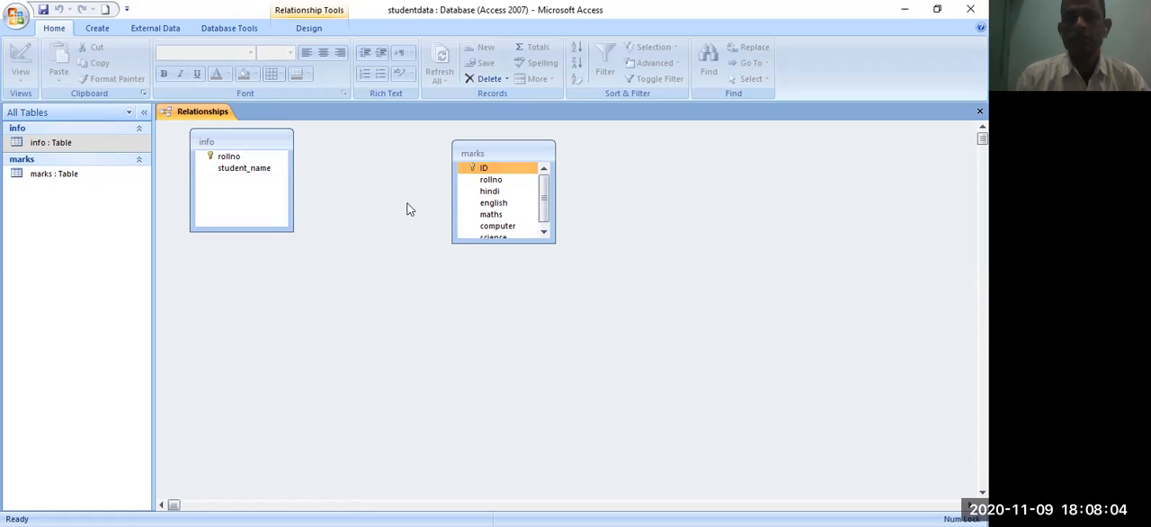
mouse_move(545, 195)
left_mouse_down()
mouse_move(544, 226)
mouse_move(543, 190)
left_mouse_up()
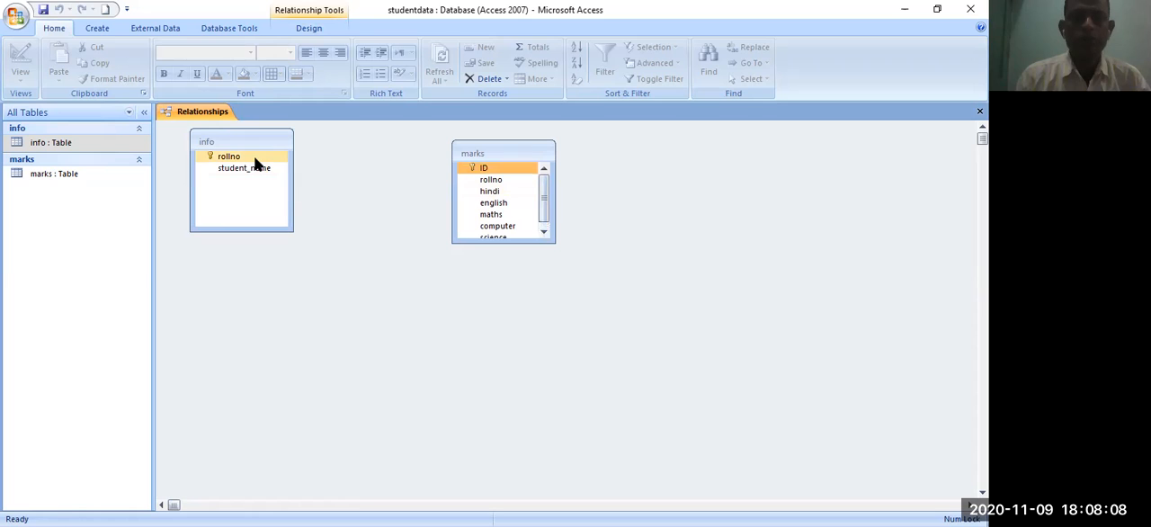
left_click_drag(258, 160, 506, 182)
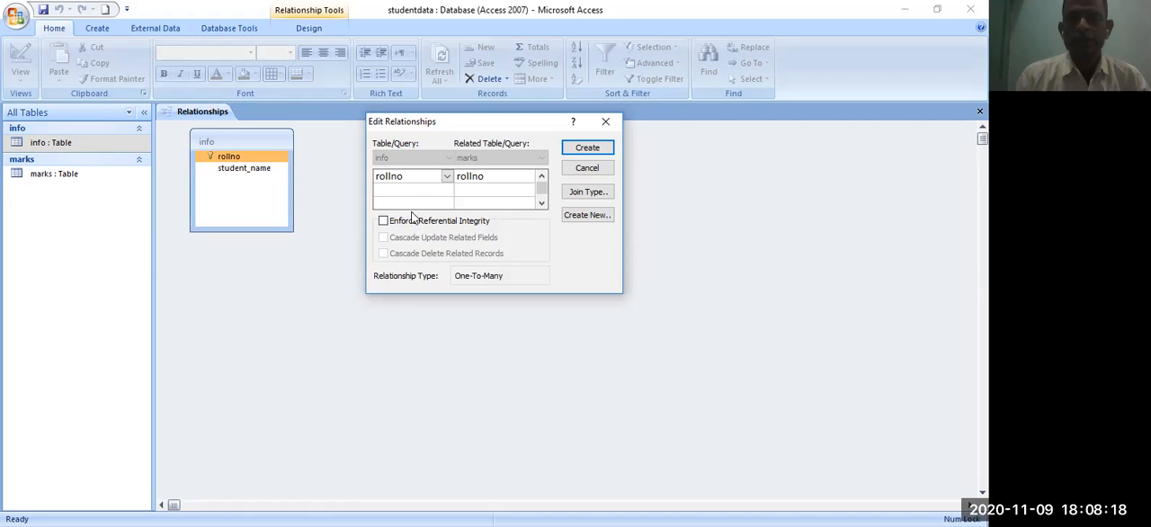
left_click(383, 221)
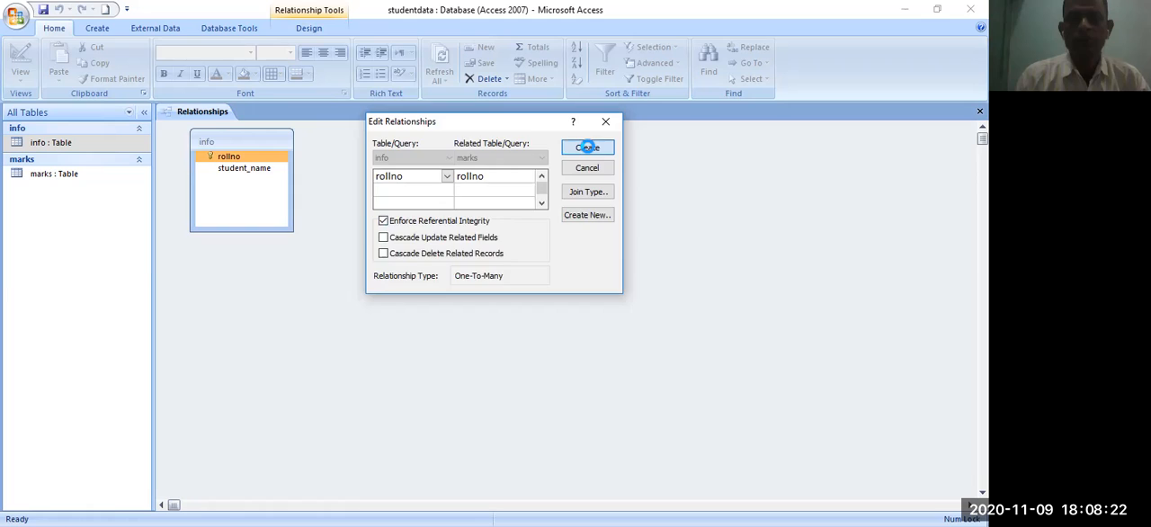
left_click(580, 148)
- Reposition the marks table lower and farther from the info table so the relationship line runs diagonally
left_click(500, 149)
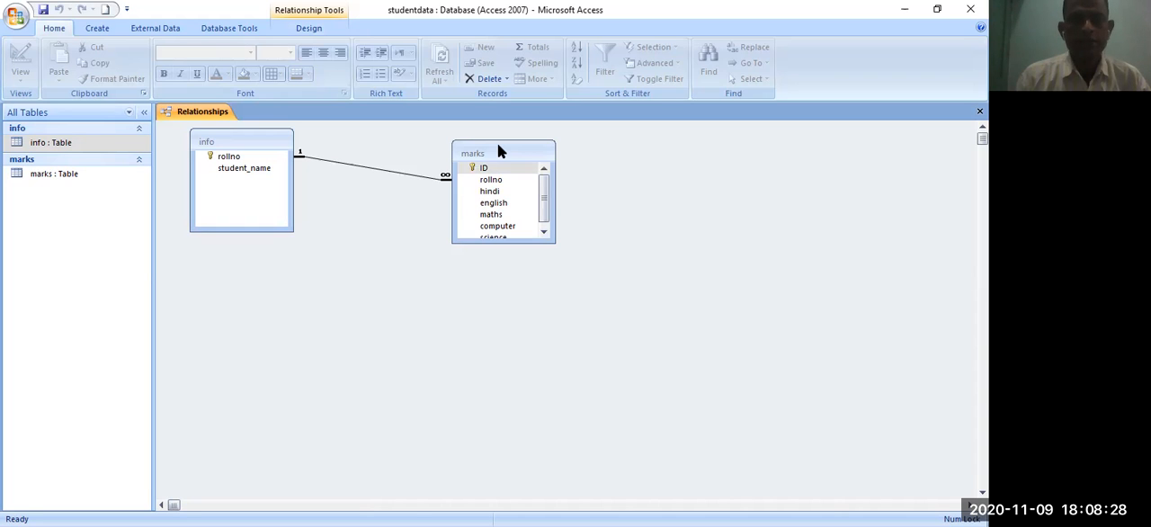
left_click_drag(500, 151, 501, 215)
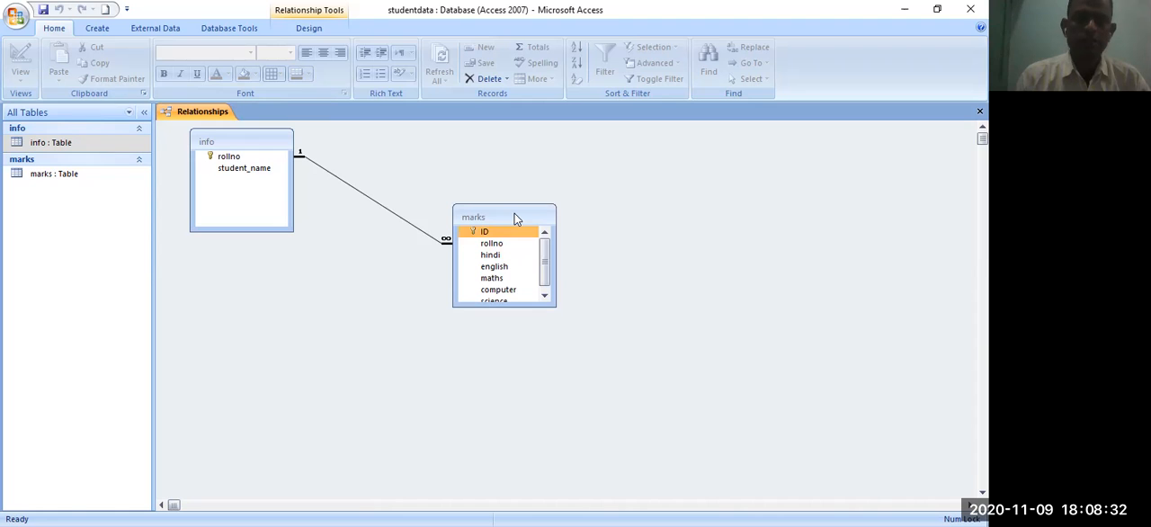
scroll(546, 283, "down", 1)
scroll(545, 261, "up", 1)
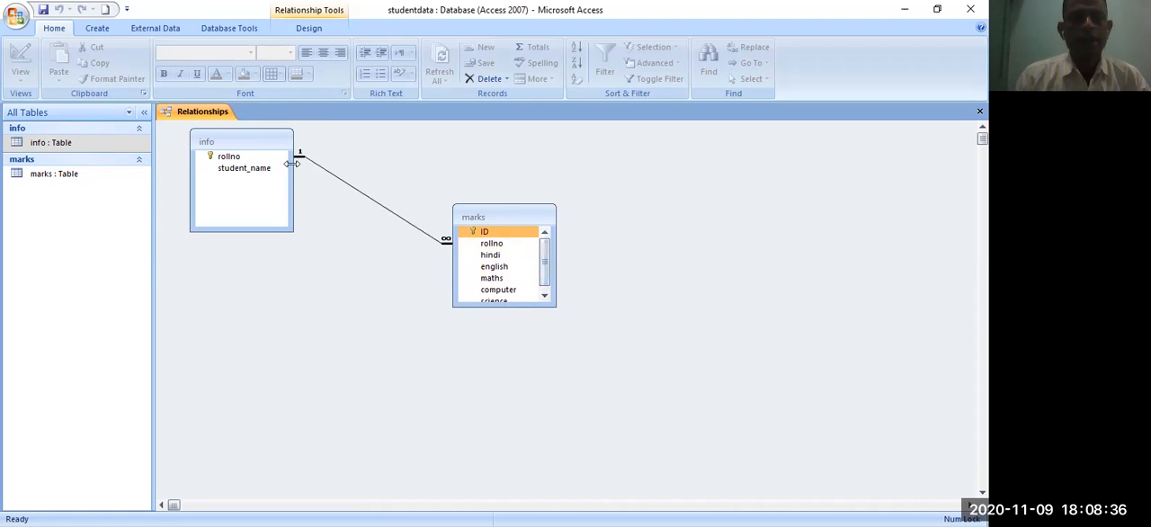
left_click(256, 160)
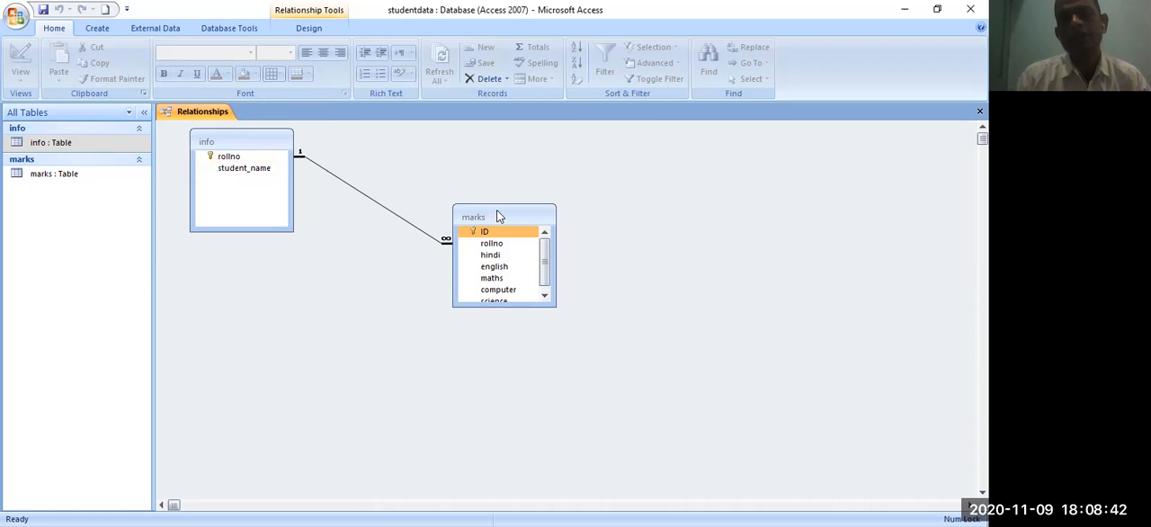
left_click(491, 245)
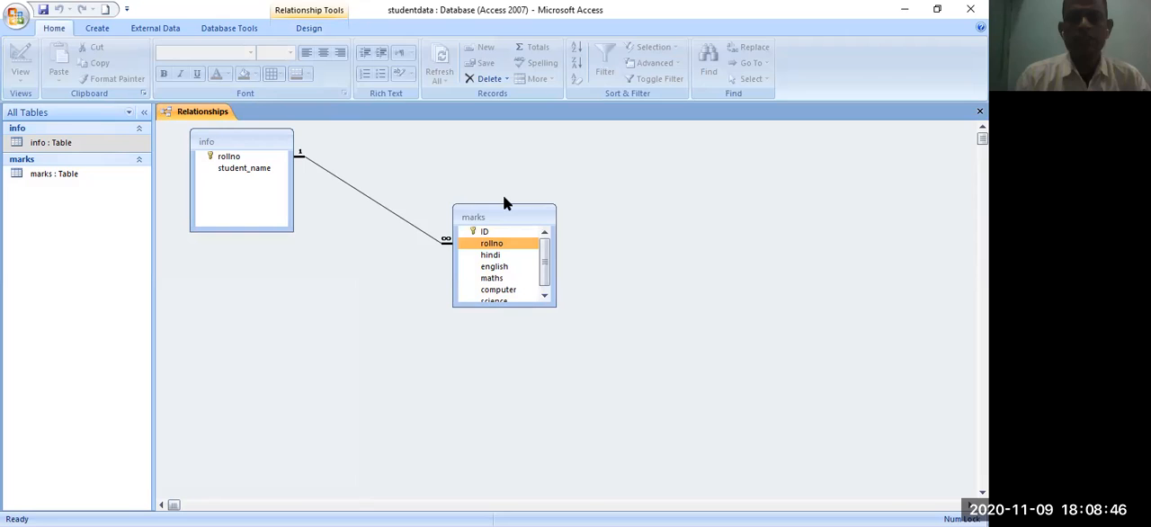
left_click_drag(504, 199, 541, 211)
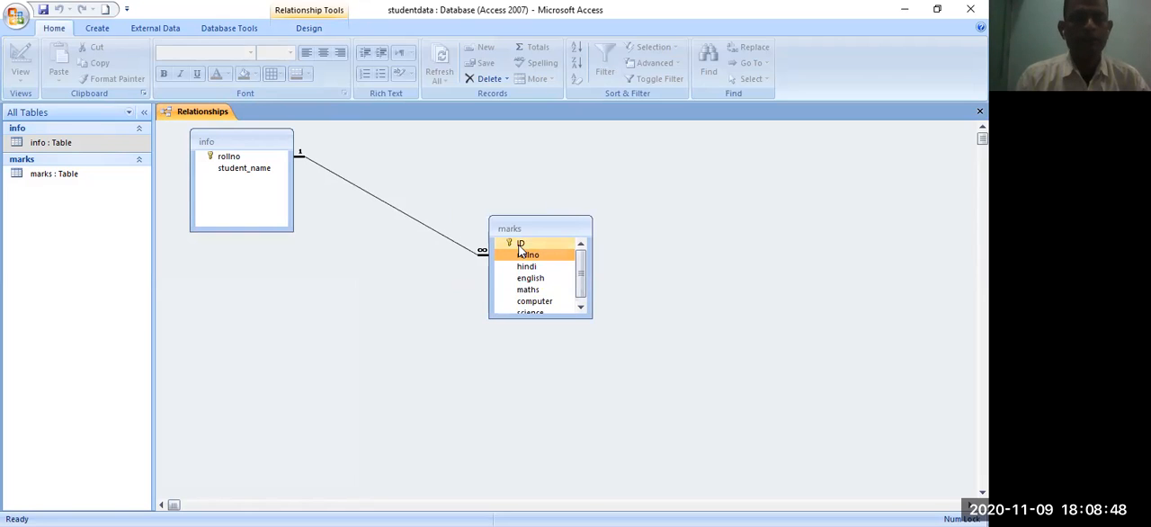
- Open the info table and examine the related marks under the student records with rollno 1, 2, 3 and 5
double_click(52, 145)
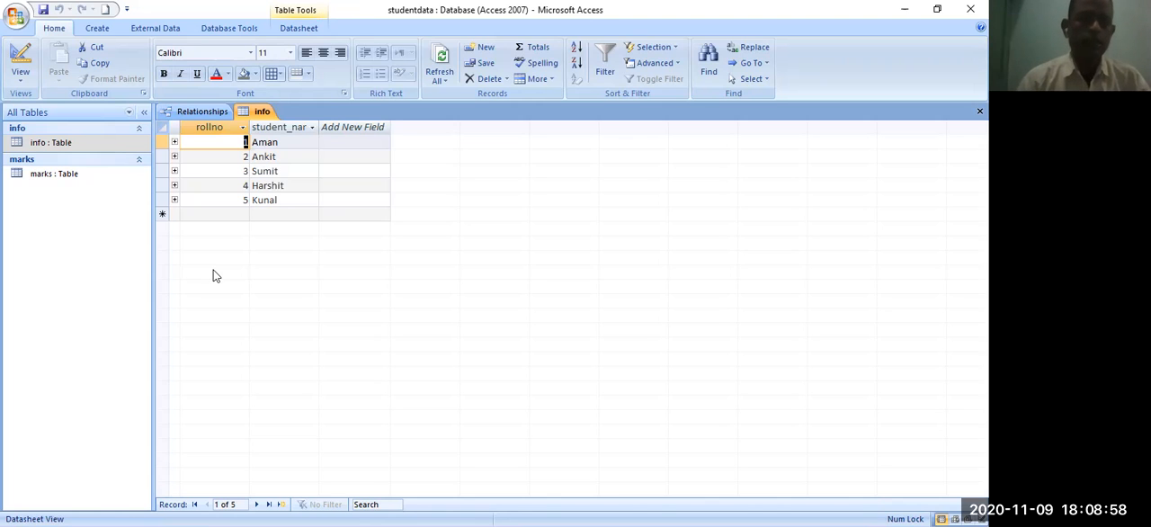
left_click(174, 143)
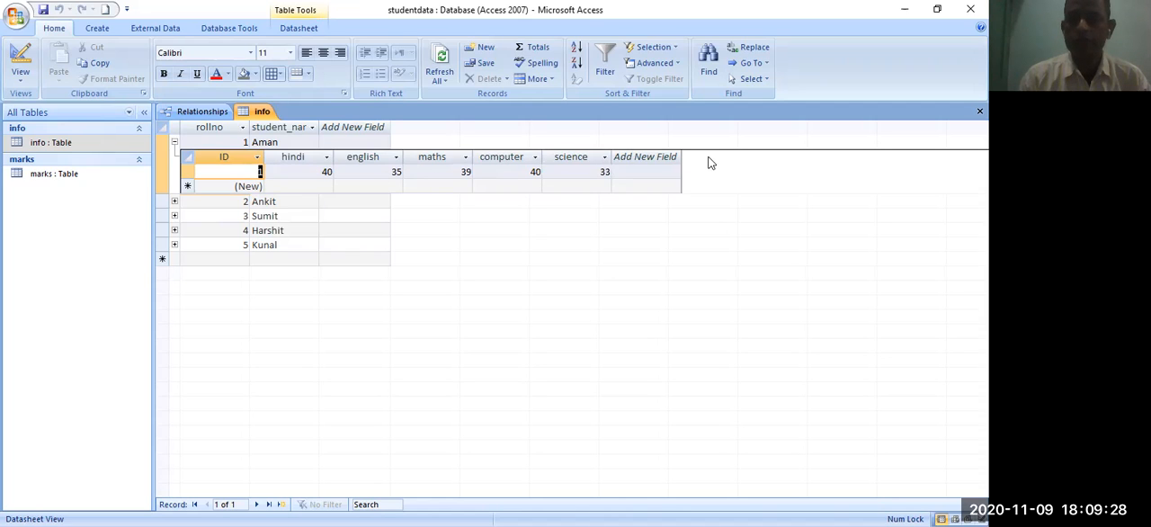
left_click(174, 202)
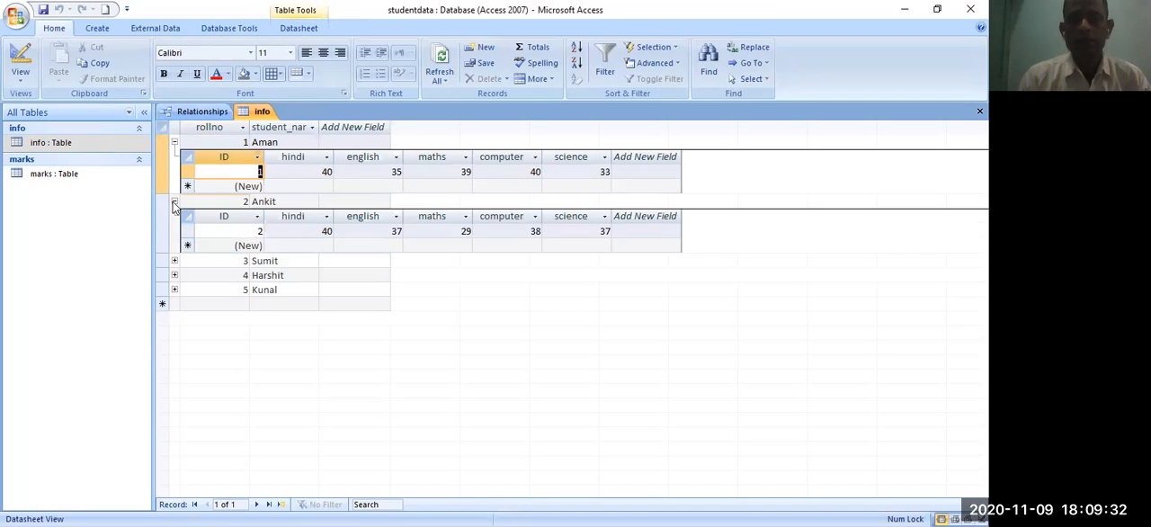
left_click(174, 203)
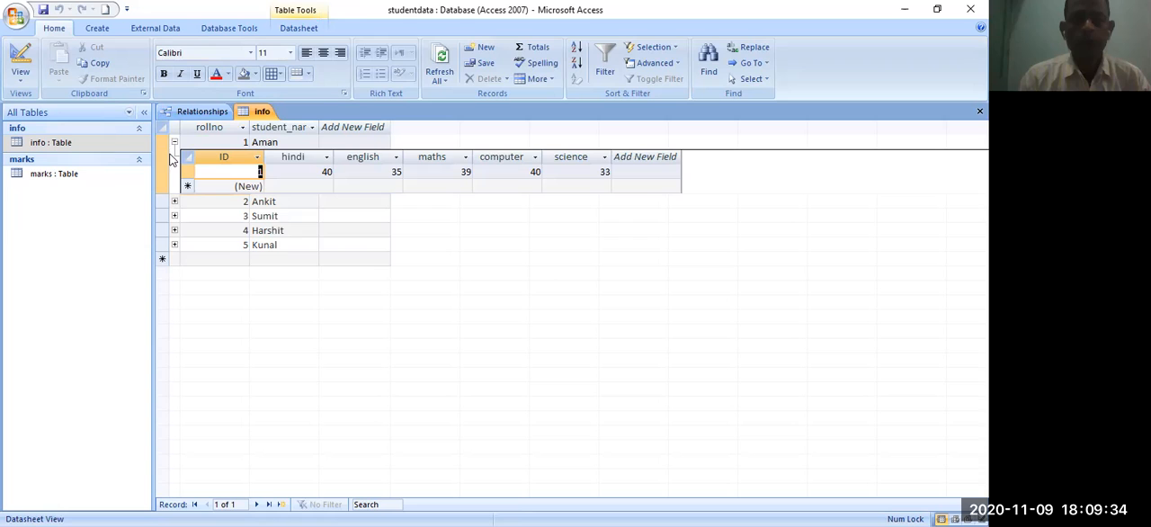
left_click(175, 216)
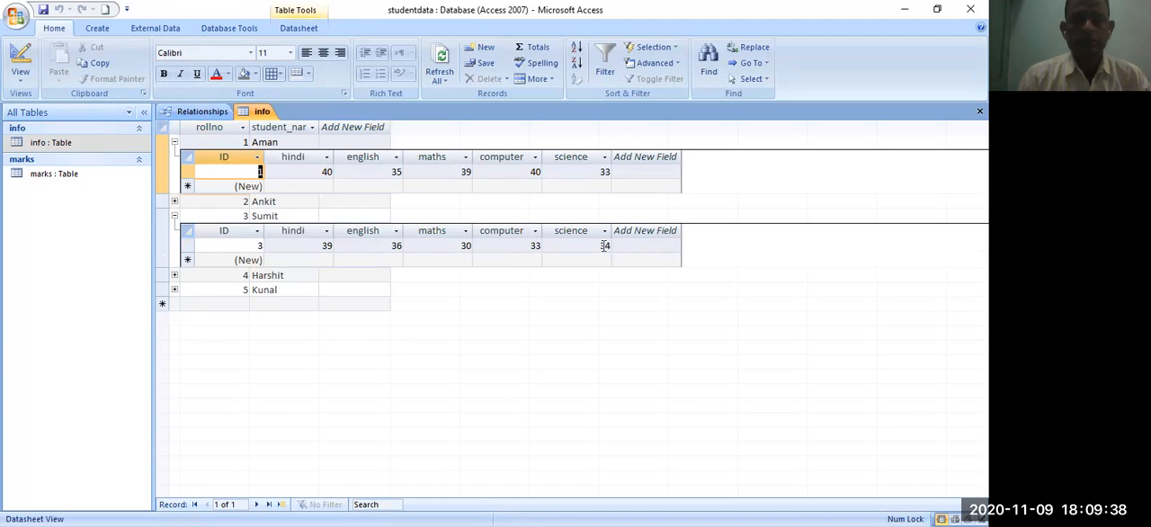
left_click(175, 216)
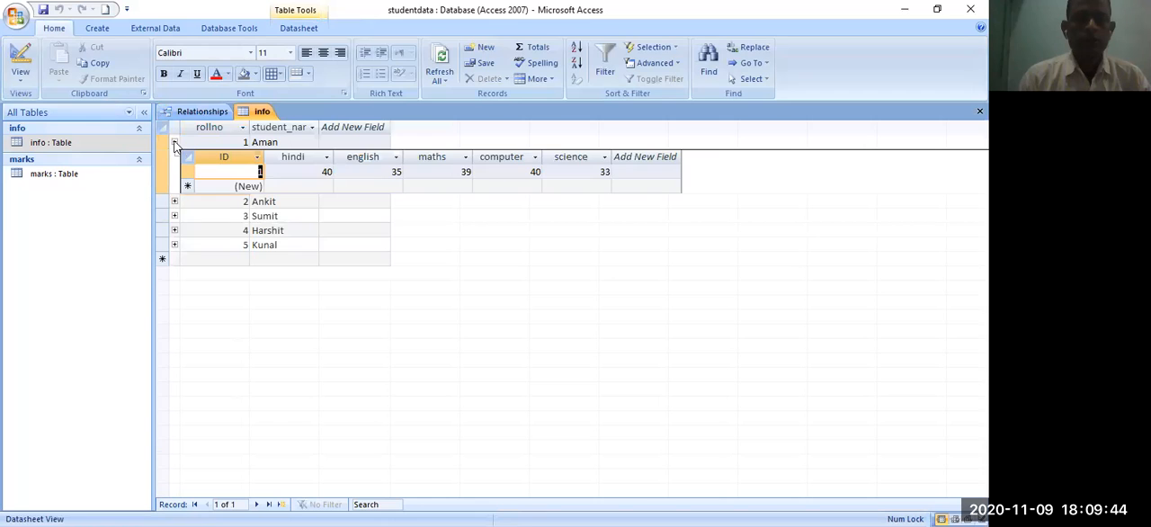
left_click(175, 142)
left_click(175, 200)
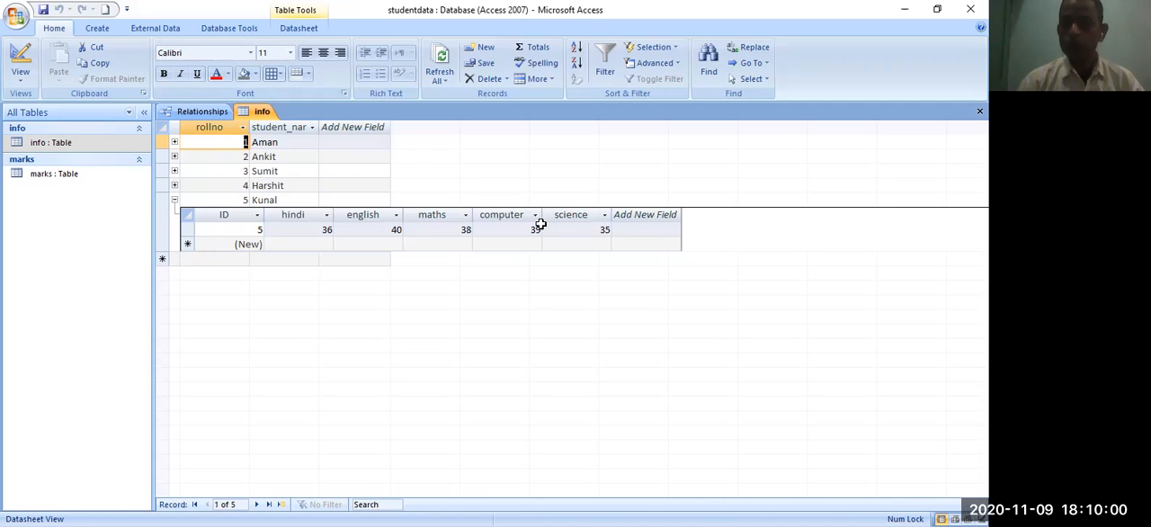
left_click(63, 147)
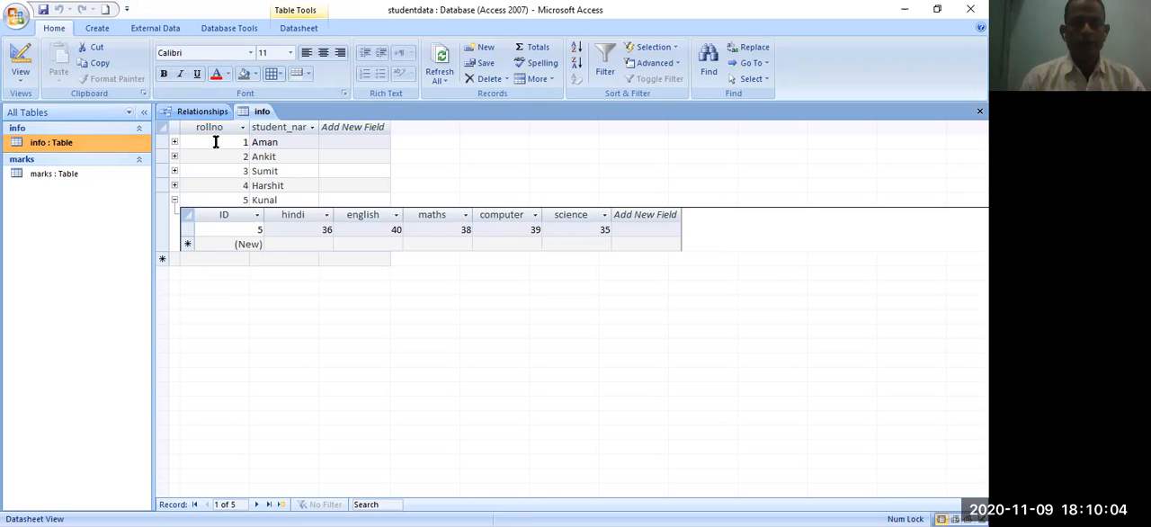
left_click(57, 174)
left_click(60, 146)
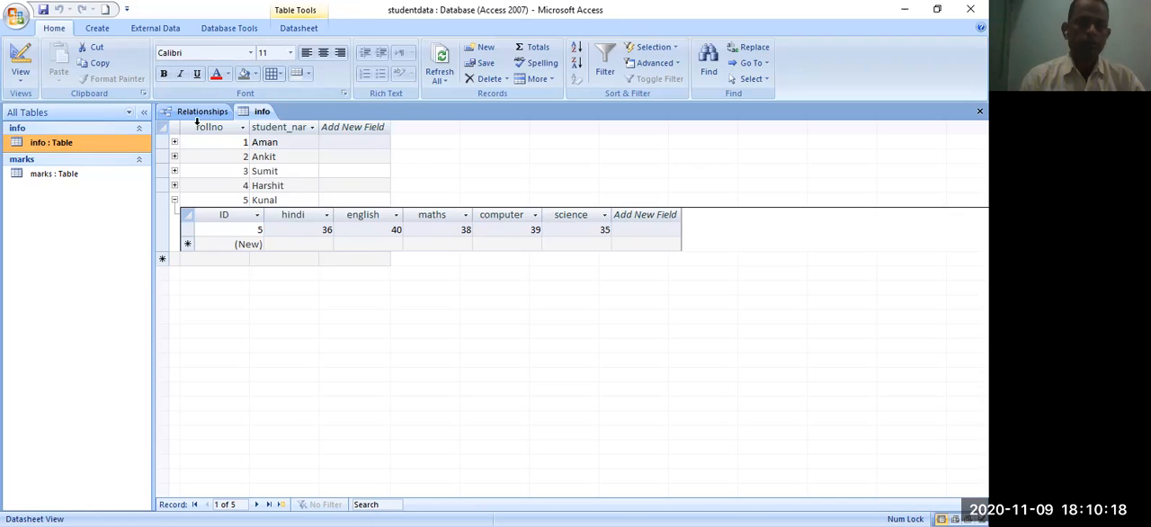
- Review the related marks for rollno 4, 5 and 3 in the info table, collapsing every expanded record
left_click(175, 199)
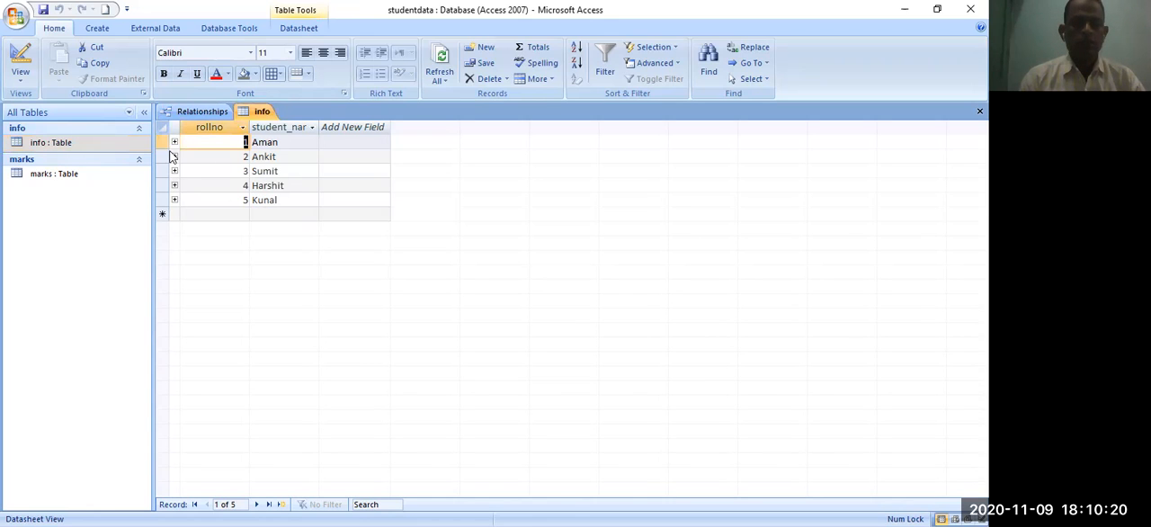
left_click(174, 185)
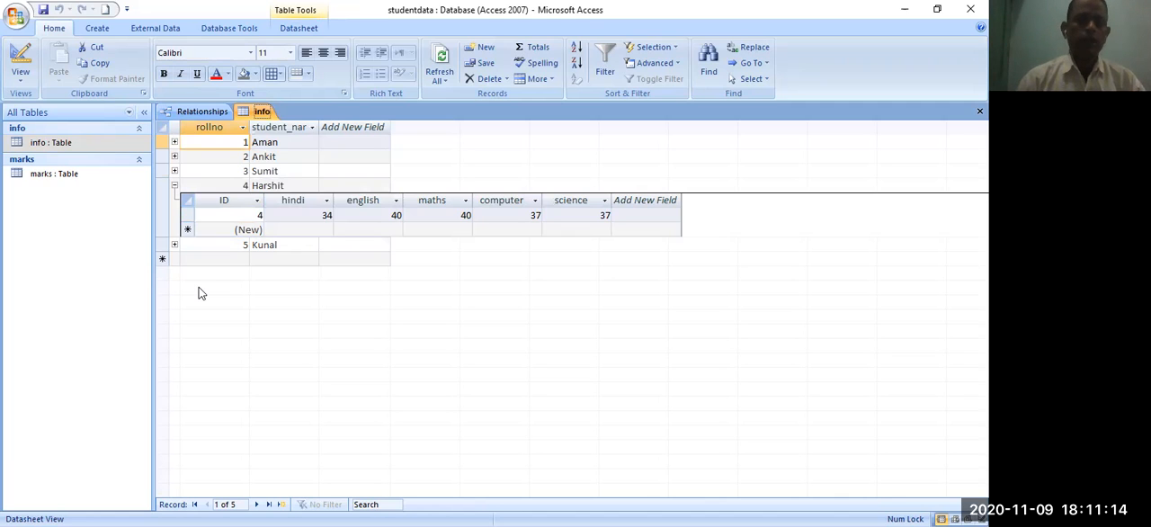
left_click(175, 245)
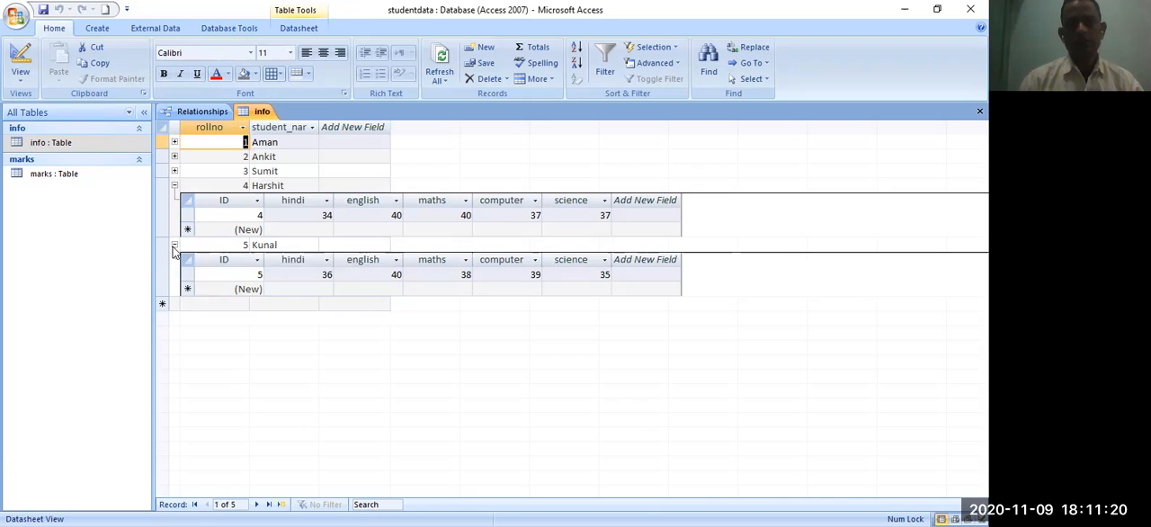
left_click(174, 246)
left_click(174, 186)
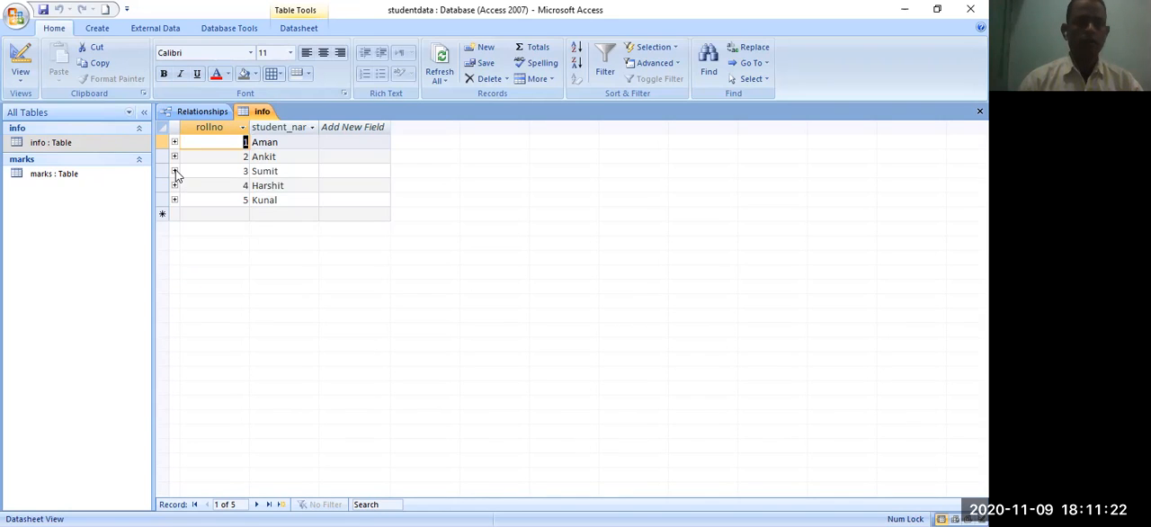
left_click(174, 171)
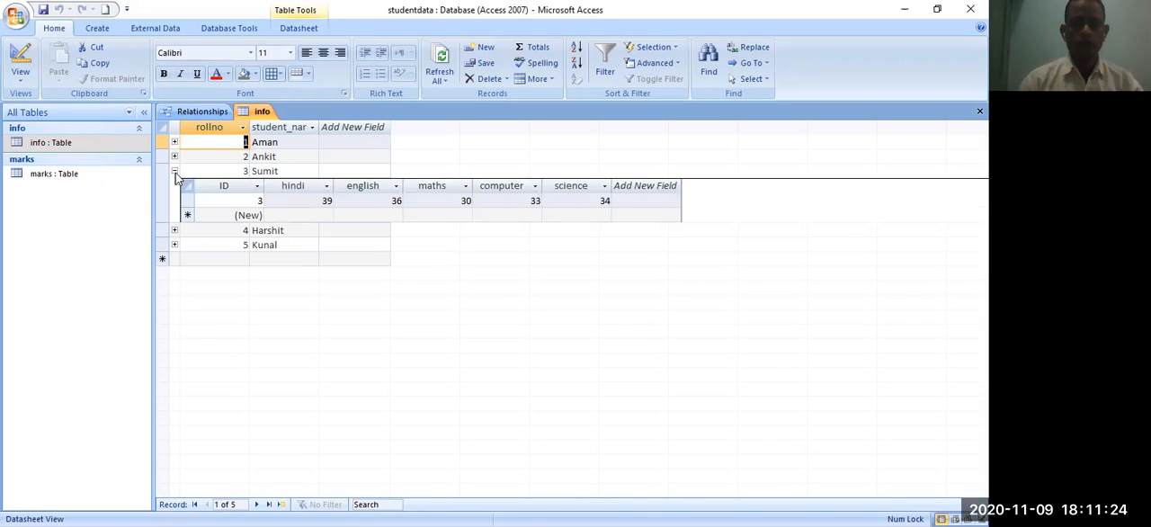
left_click(174, 171)
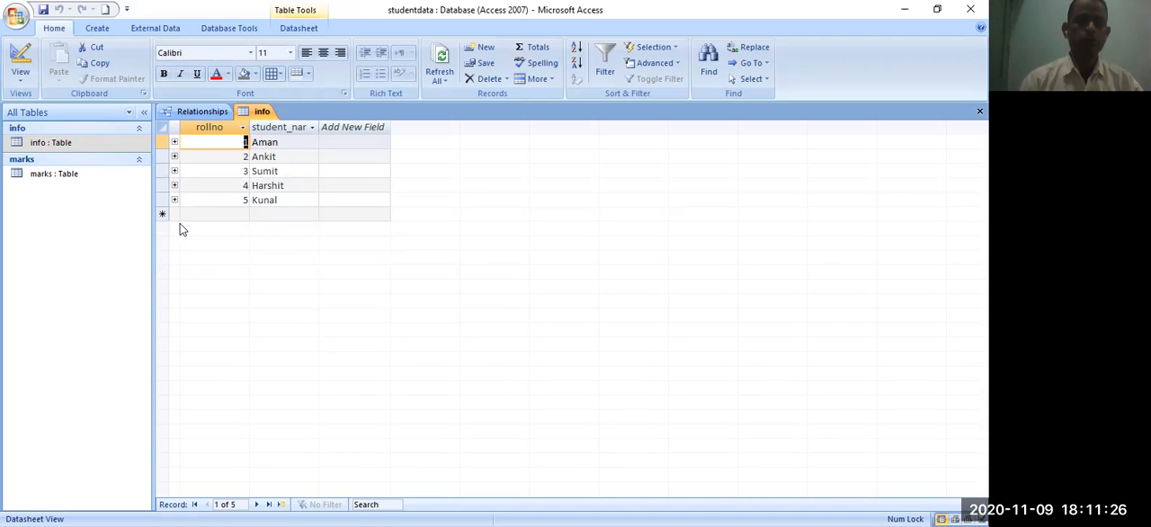